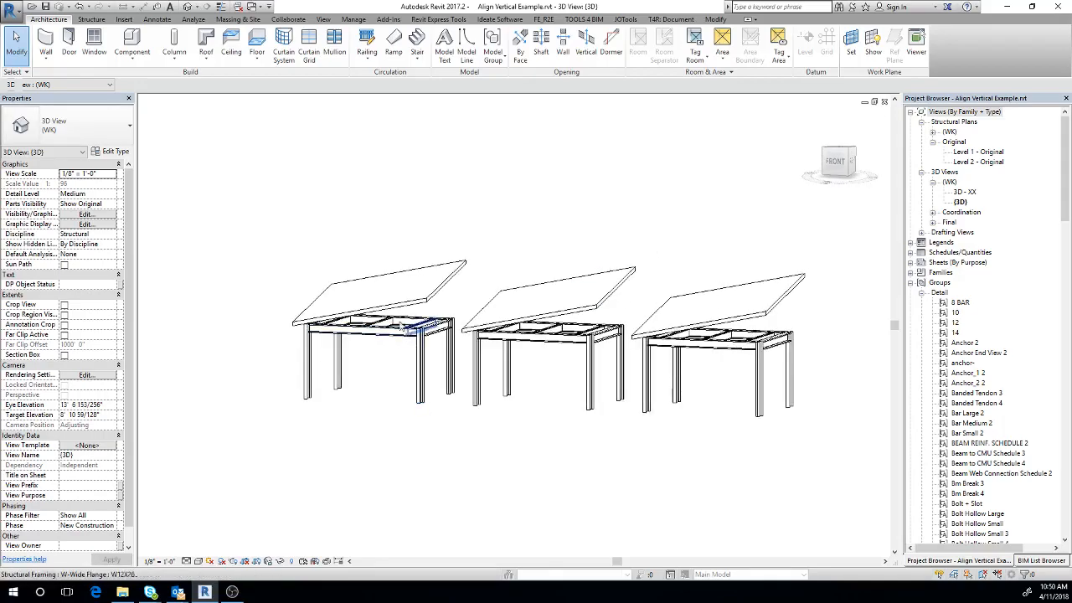
# - Examine the three steel frames and their sloped slabs from several angles and from the front
pyautogui.keyDown('shift'); pyautogui.moveTo(448, 281); pyautogui.dragTo(437, 312, button='middle'); pyautogui.keyUp('shift')
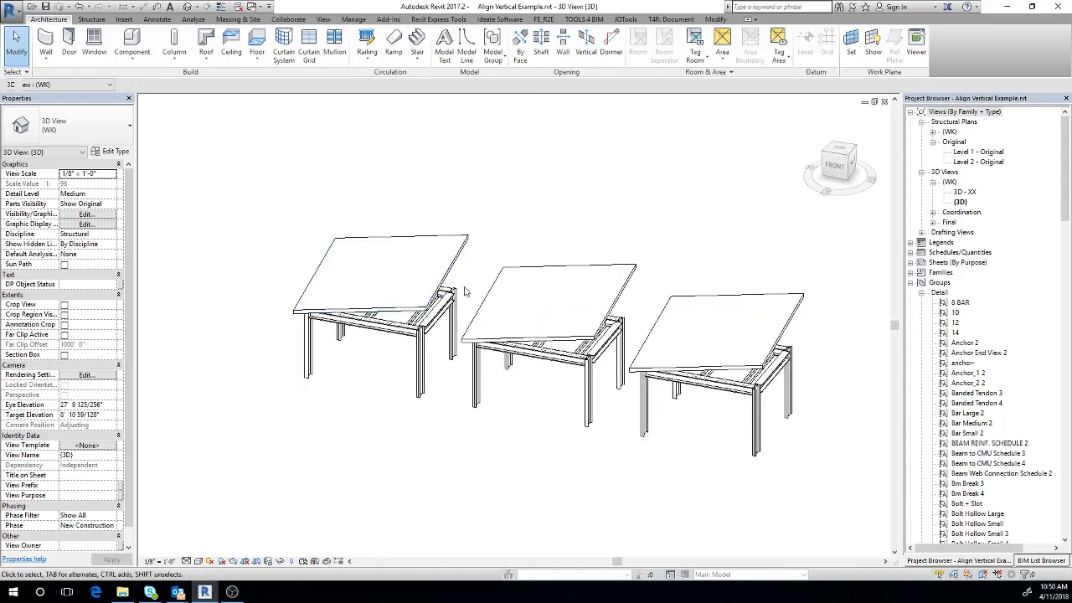
pyautogui.keyDown('shift'); pyautogui.moveTo(492, 343); pyautogui.dragTo(548, 255, button='middle'); pyautogui.keyUp('shift')
pyautogui.scroll(3, 445, 326)
pyautogui.scroll(-3, 717, 246)
pyautogui.keyDown('shift'); pyautogui.moveTo(718, 246); pyautogui.dragTo(691, 297, button='middle'); pyautogui.keyUp('shift')
pyautogui.moveTo(502, 368); pyautogui.dragTo(453, 380, button='middle')
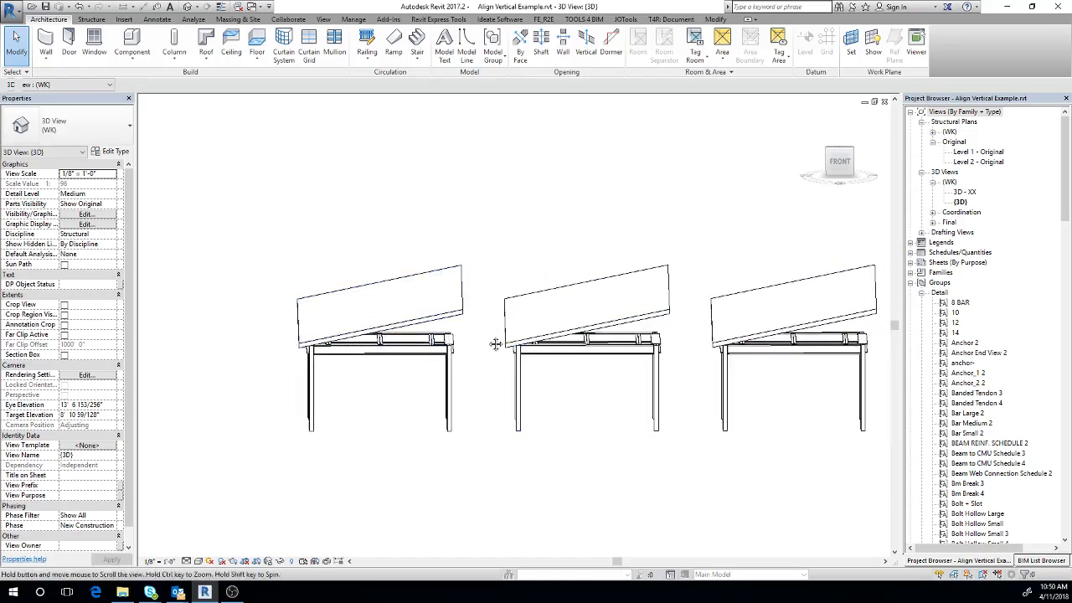
pyautogui.moveTo(492, 344); pyautogui.dragTo(551, 329, button='middle')
pyautogui.scroll(1, 500, 366)
pyautogui.keyDown('shift'); pyautogui.moveTo(543, 378); pyautogui.dragTo(538, 358, button='middle'); pyautogui.keyUp('shift')
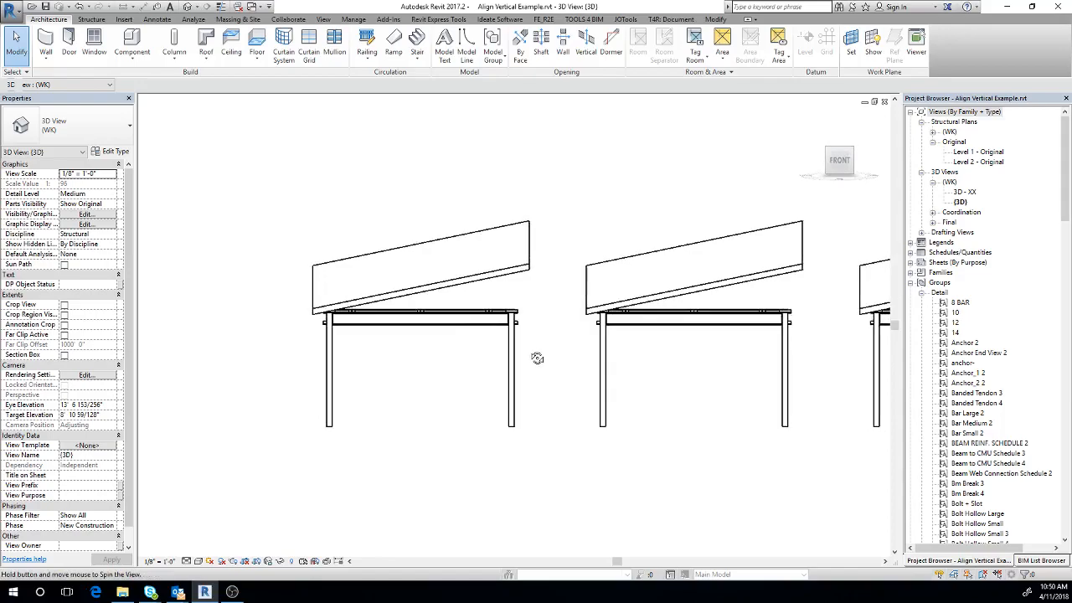
# - Select the first frame's beams and filter the selection down to Structural Framing (Girder) only
pyautogui.scroll(3, 502, 362)
pyautogui.moveTo(216, 377); pyautogui.dragTo(632, 250)
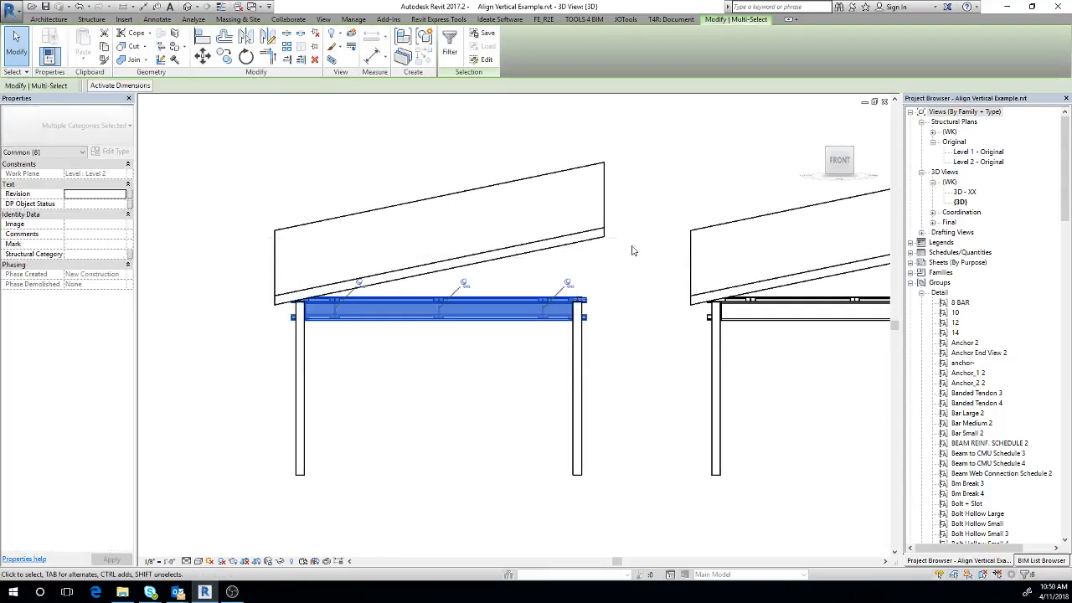
pyautogui.click(450, 42)
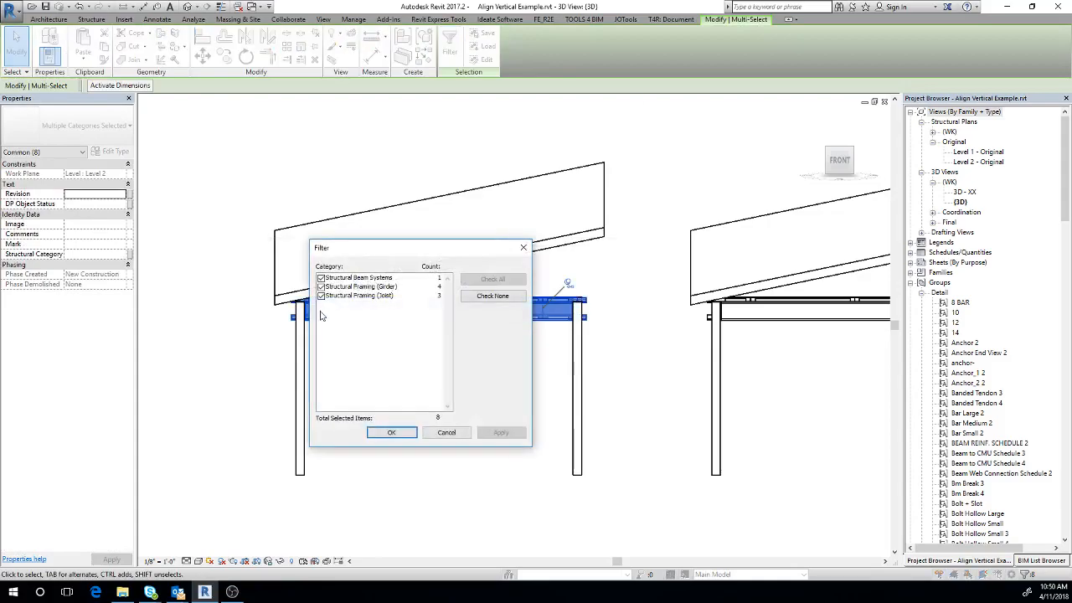
pyautogui.click(321, 297)
pyautogui.click(320, 278)
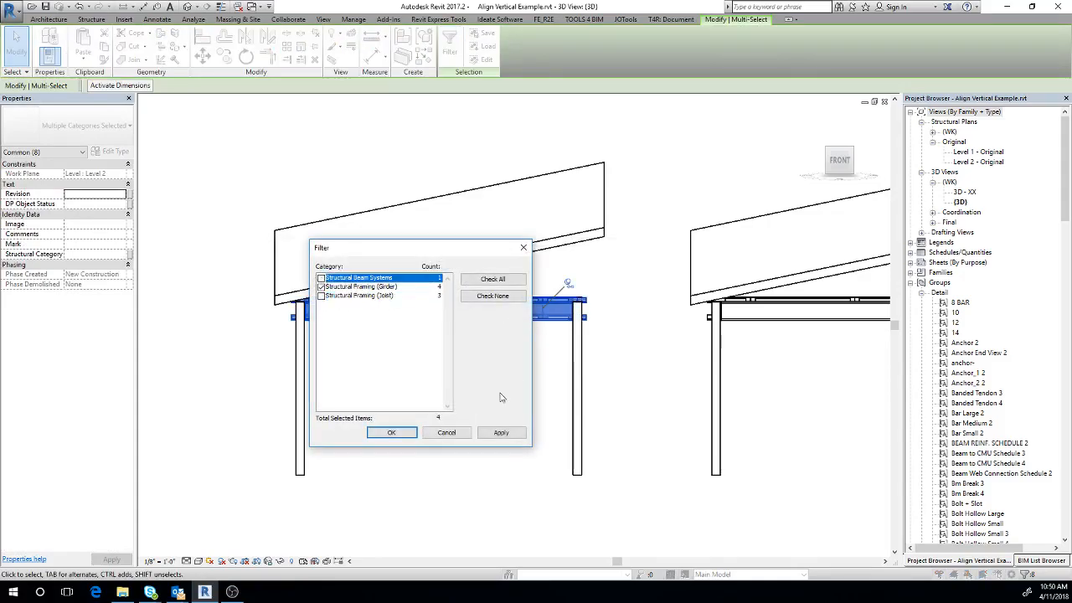
pyautogui.click(392, 433)
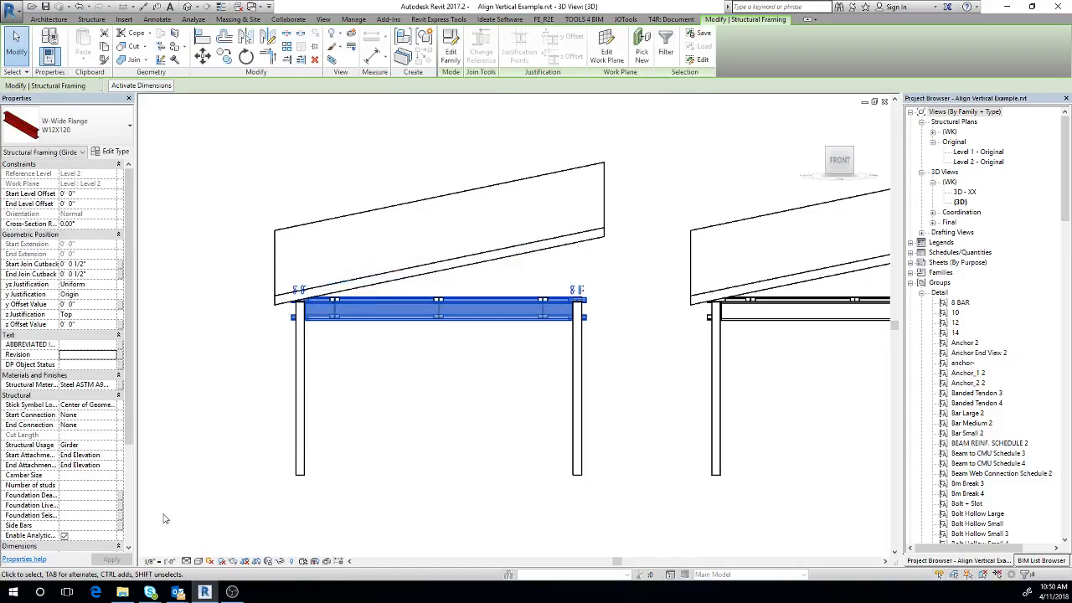
# - Set both the start and end attachment types of the selected girders to Distance
pyautogui.moveTo(129, 418); pyautogui.dragTo(125, 476)
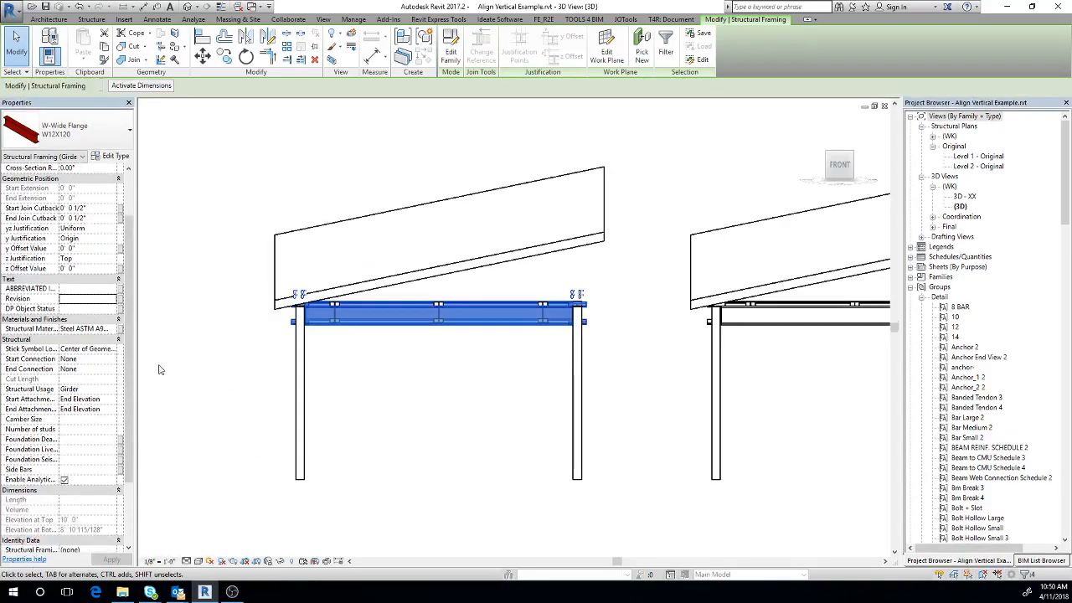
pyautogui.click(107, 401)
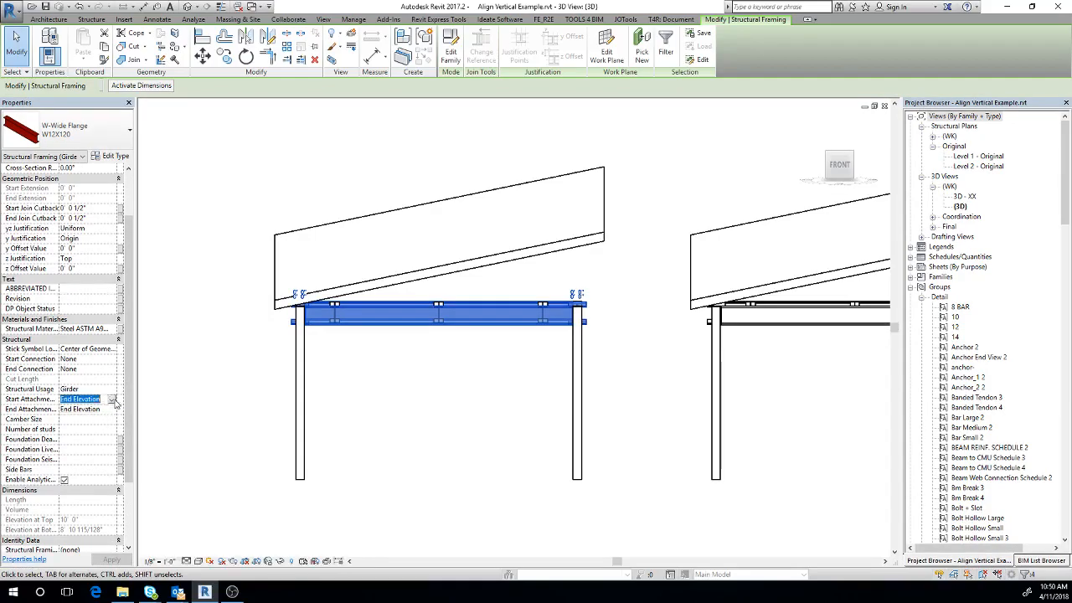
pyautogui.click(111, 402)
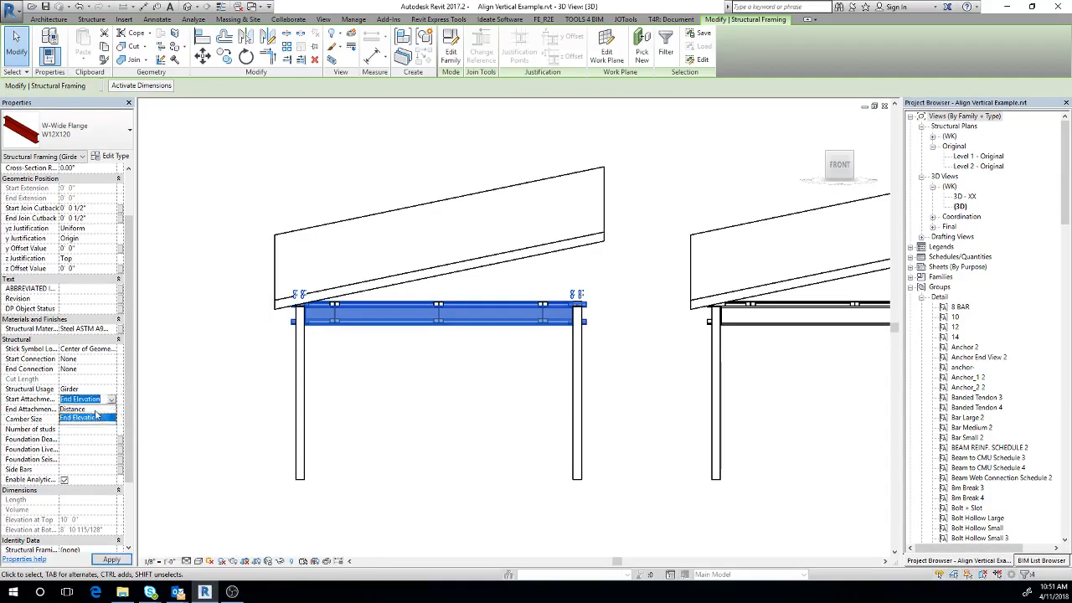
pyautogui.click(96, 410)
pyautogui.click(111, 421)
pyautogui.click(90, 430)
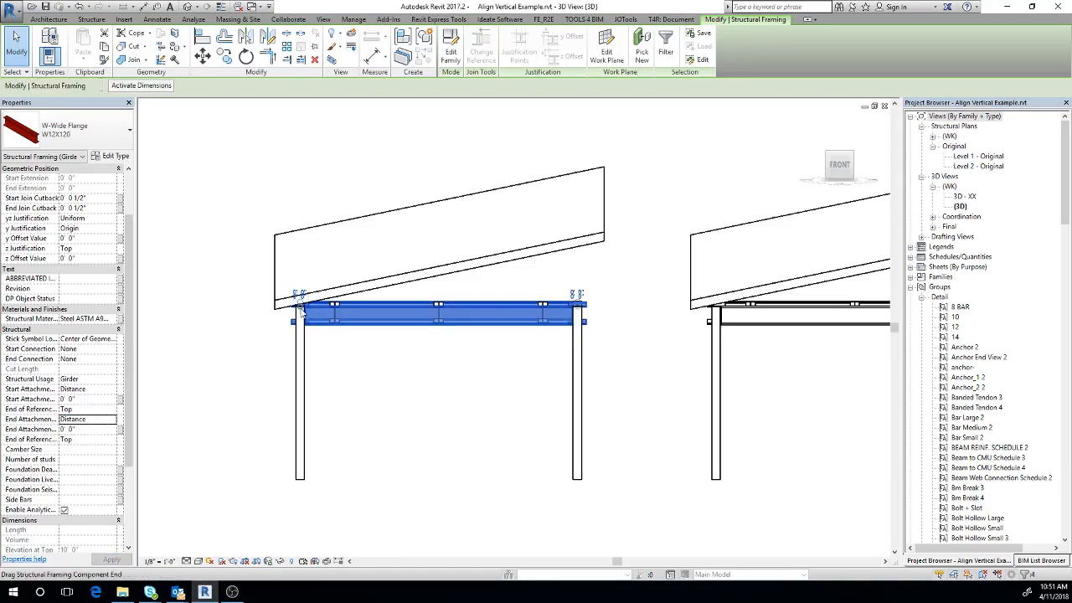
# - Attach the tops of the first frame's four columns to the sloped slab above them
pyautogui.moveTo(481, 399); pyautogui.dragTo(449, 383, button='middle')
pyautogui.moveTo(560, 381); pyautogui.dragTo(152, 450)
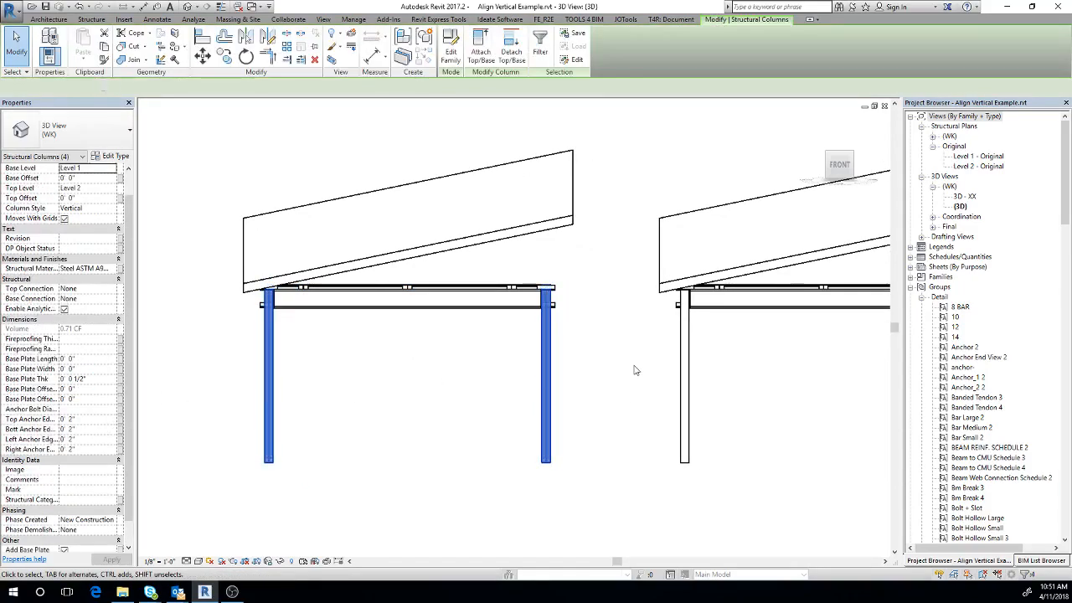
pyautogui.click(481, 51)
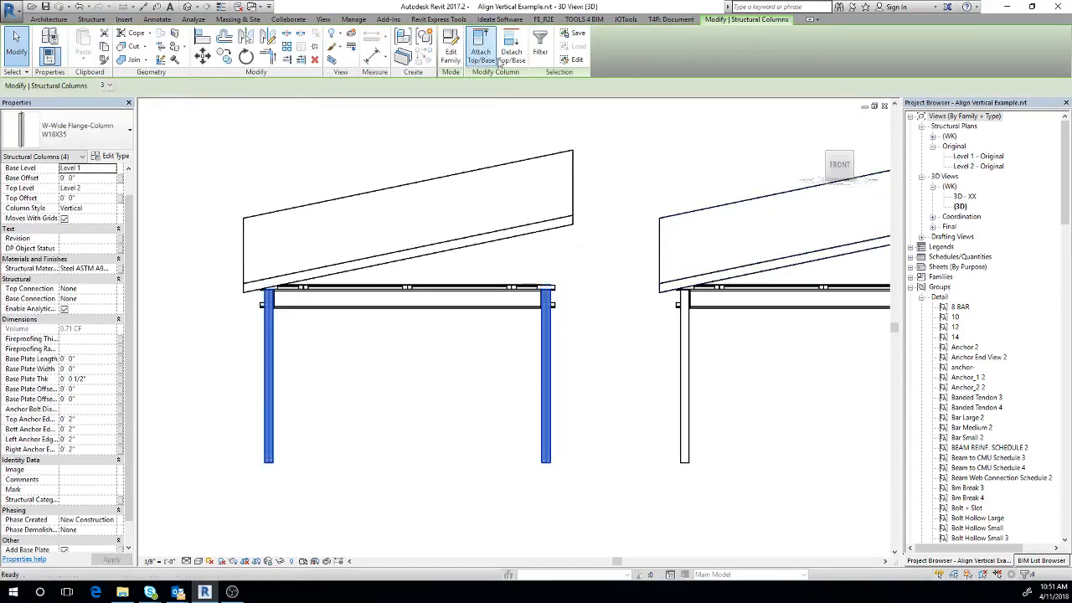
pyautogui.click(554, 159)
pyautogui.moveTo(616, 186); pyautogui.dragTo(528, 237, button='middle')
pyautogui.moveTo(513, 196); pyautogui.dragTo(610, 189, button='middle')
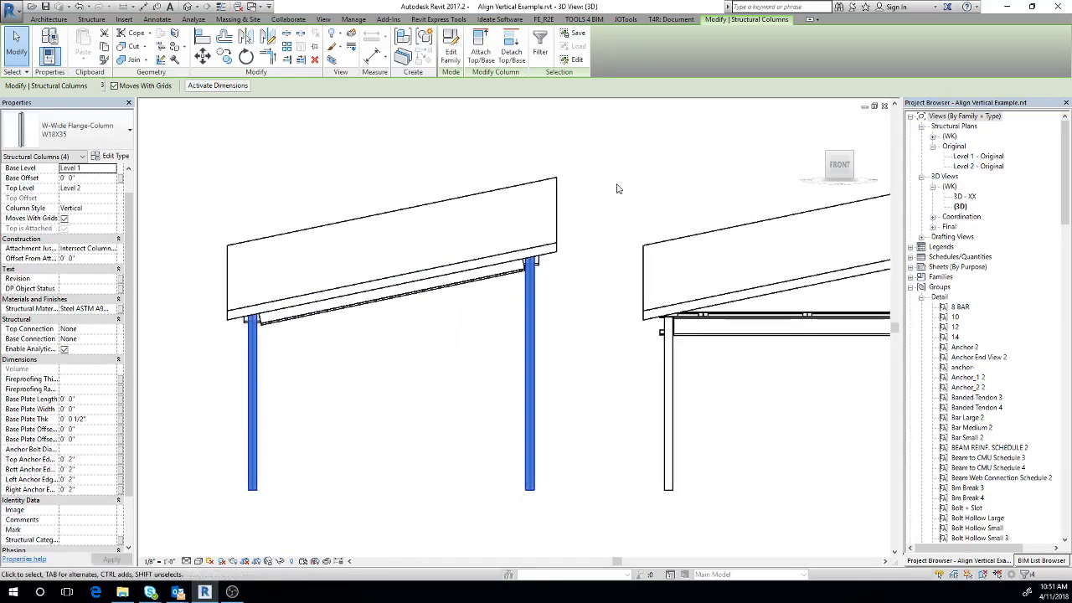
pyautogui.moveTo(624, 192); pyautogui.dragTo(561, 210, button='middle')
pyautogui.click(583, 188)
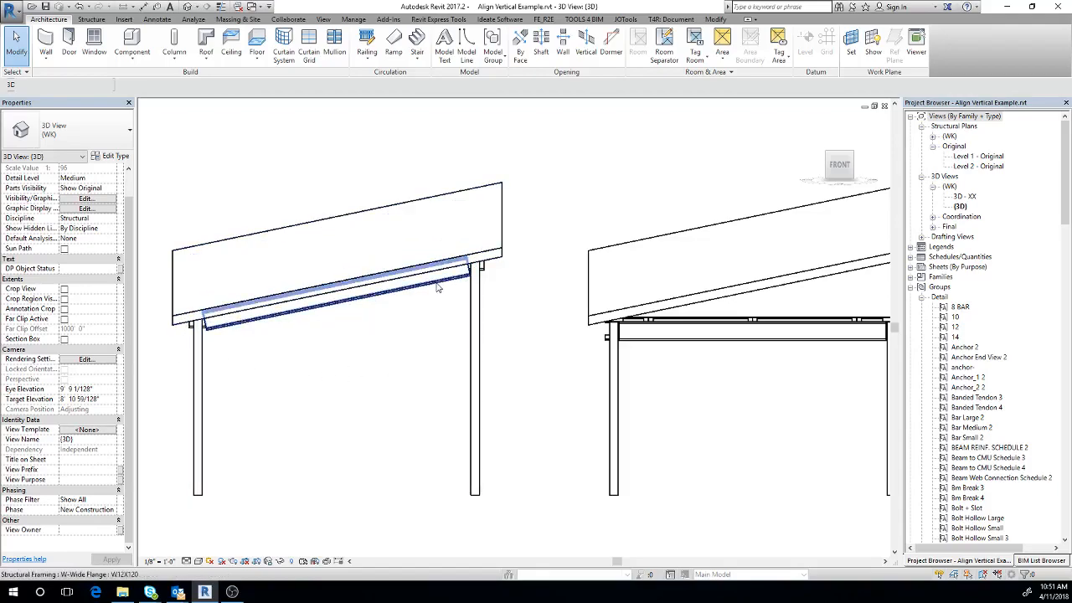
# - Compare the first frame's sloped girders and beam system with the two neighbouring flat frames
pyautogui.moveTo(537, 327); pyautogui.dragTo(485, 343, button='middle')
pyautogui.scroll(-3, 481, 335)
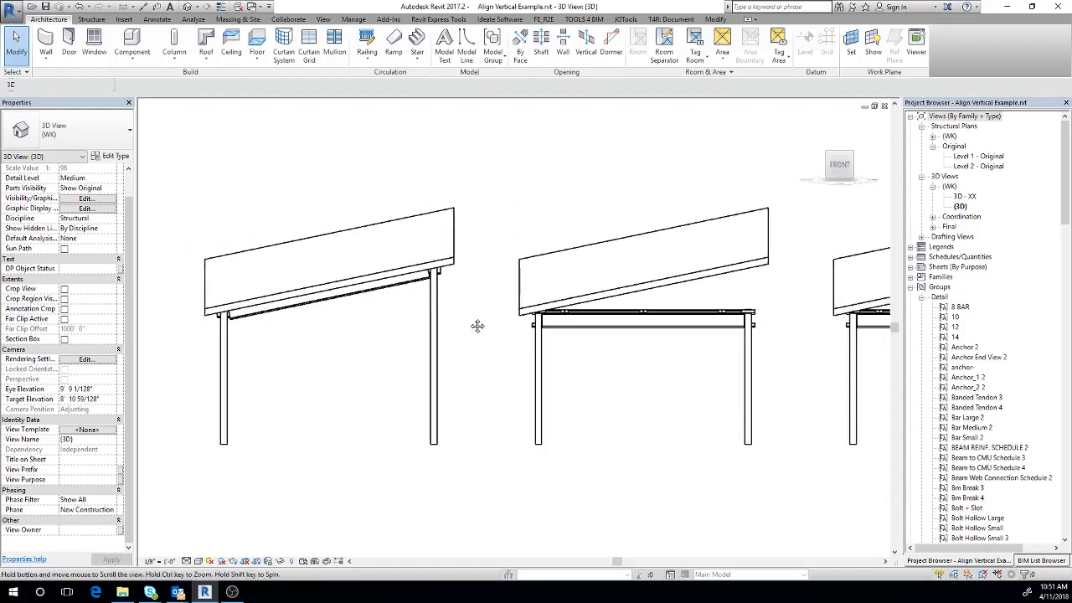
pyautogui.scroll(3, 457, 329)
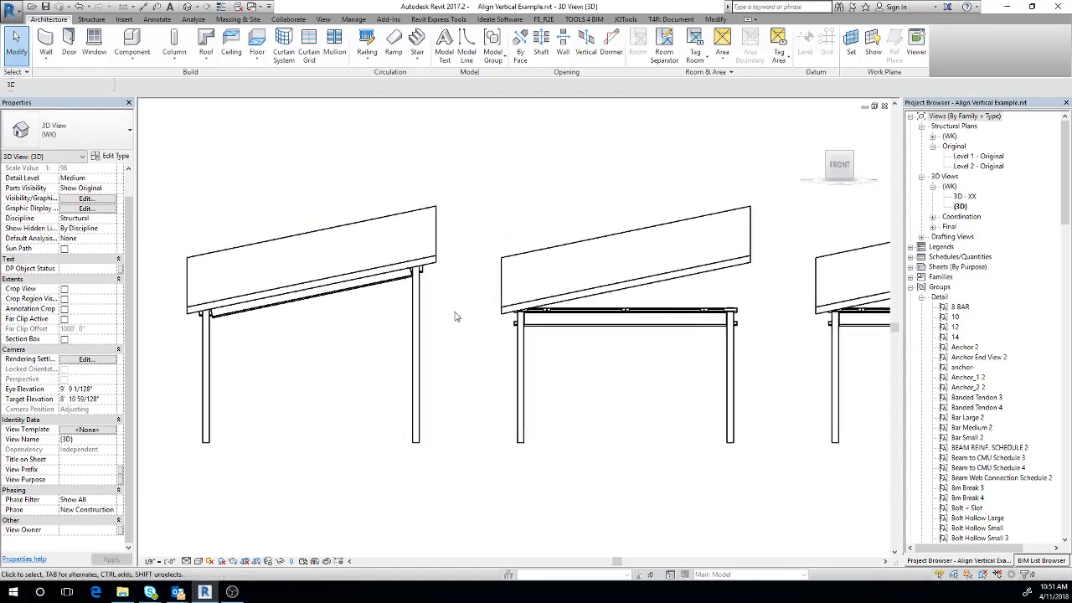
pyautogui.moveTo(454, 315)
pyautogui.mouseDown(button='middle')
pyautogui.moveTo(533, 322)
pyautogui.moveTo(453, 314)
pyautogui.mouseUp(button='middle')
pyautogui.scroll(-1, 508, 322)
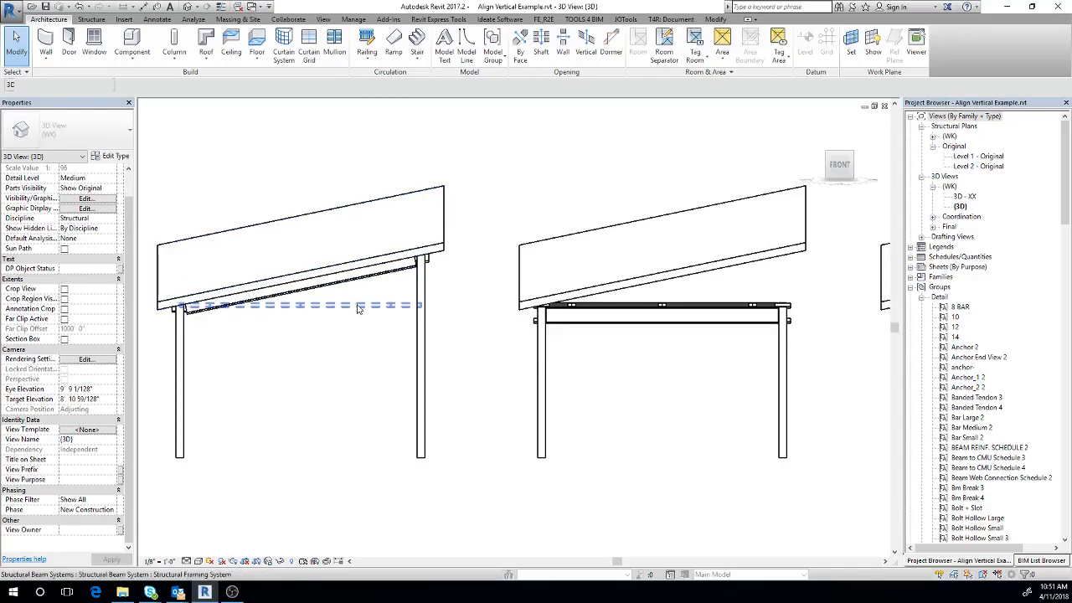
pyautogui.moveTo(821, 345); pyautogui.dragTo(645, 307, button='middle')
pyautogui.scroll(-1, 644, 305)
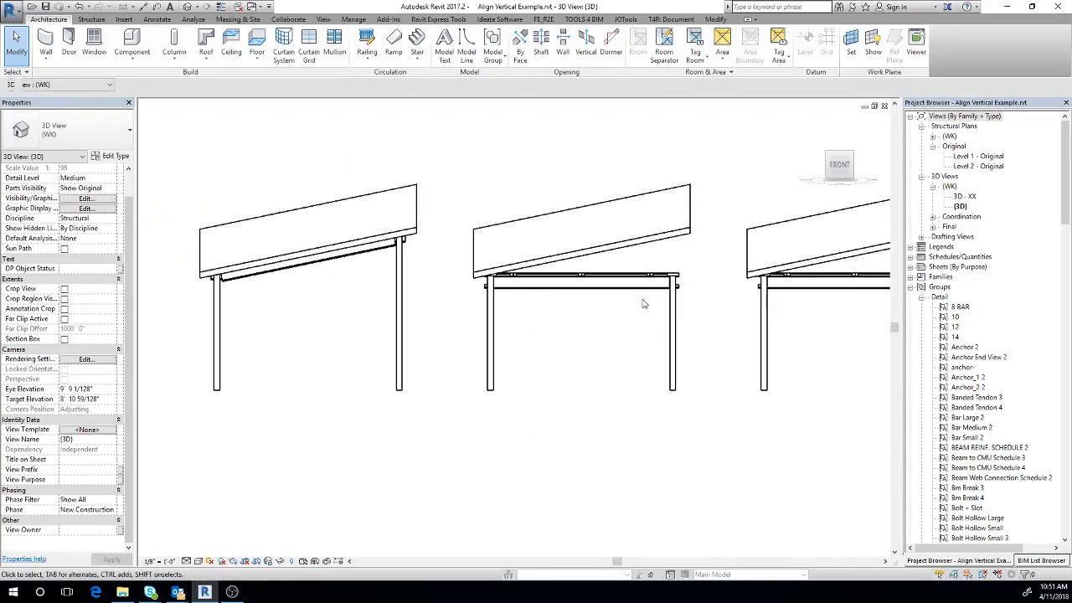
pyautogui.keyDown('shift'); pyautogui.moveTo(728, 289); pyautogui.dragTo(675, 305, button='middle'); pyautogui.keyUp('shift')
pyautogui.scroll(-1, 553, 339)
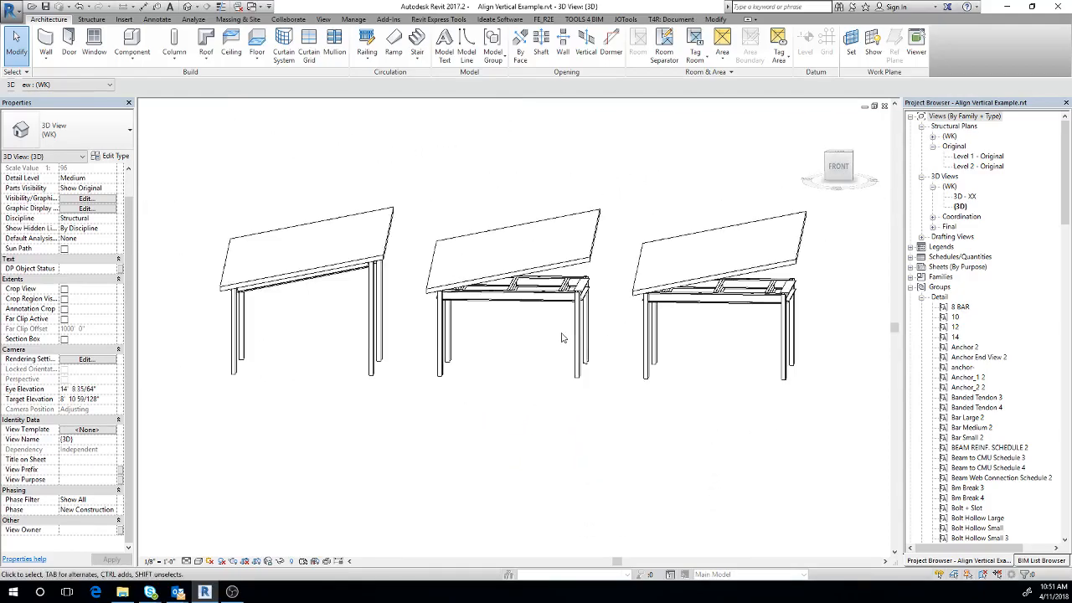
pyautogui.moveTo(624, 192); pyautogui.dragTo(623, 197, button='middle')
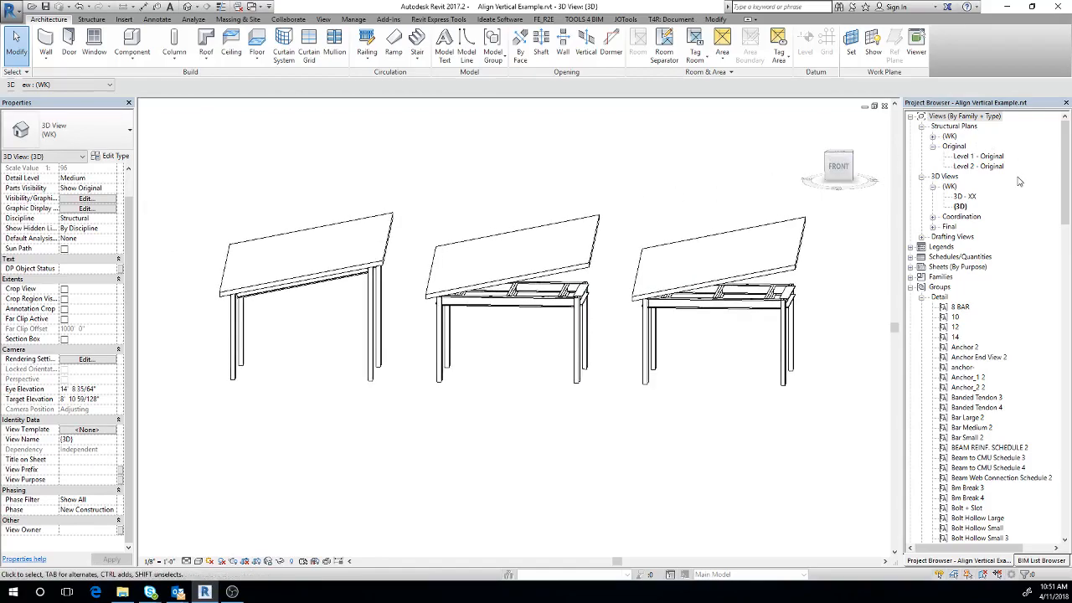
# - Open the Level 2 - Original structural plan and place a building elevation marker just south of the middle frame
pyautogui.doubleClick(986, 167)
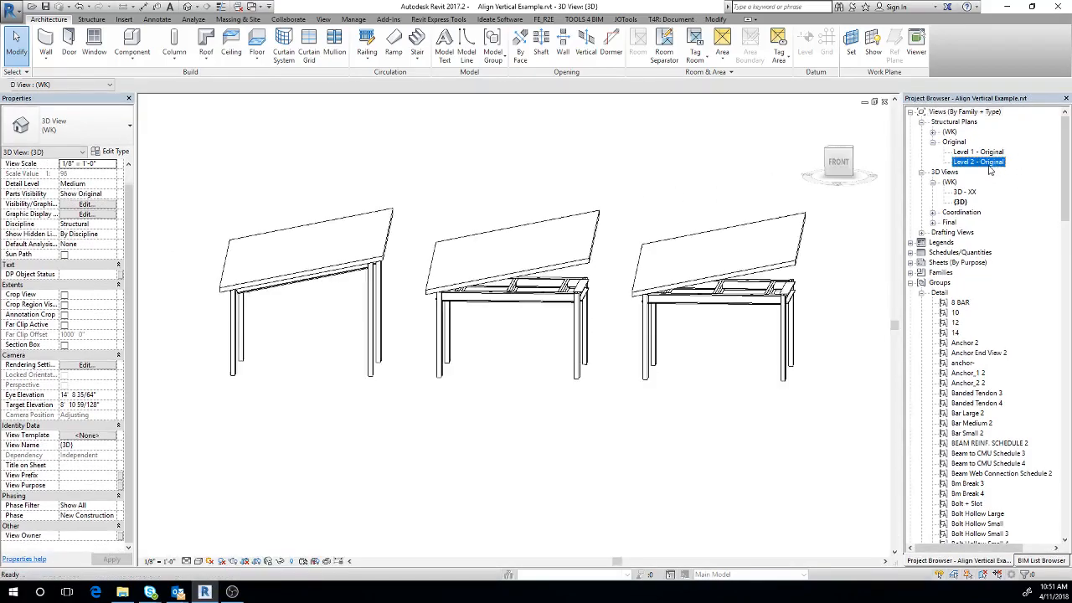
pyautogui.scroll(-4, 628, 243)
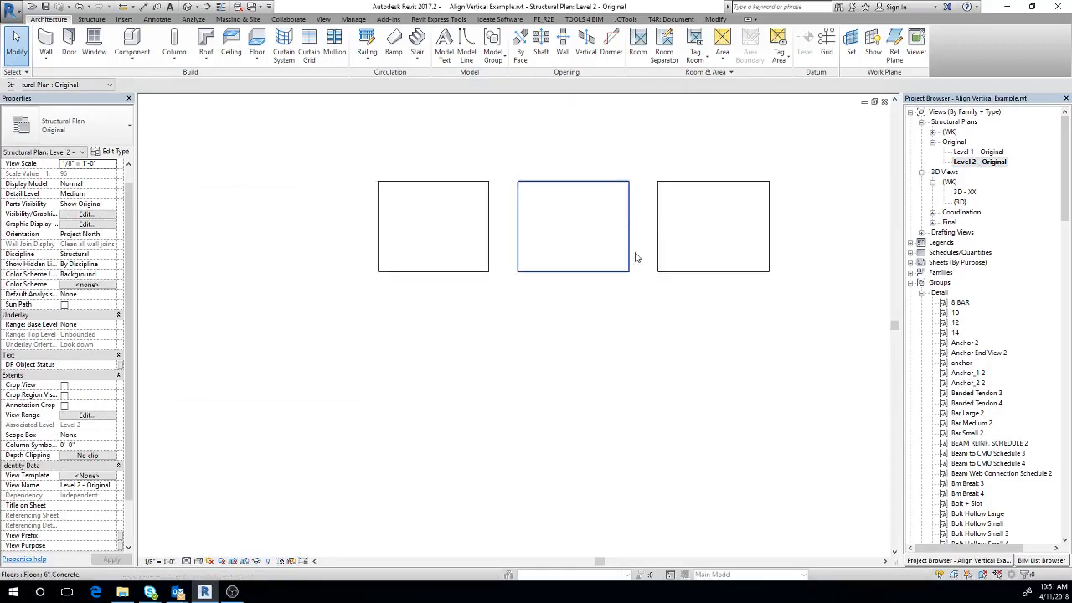
pyautogui.scroll(3, 630, 299)
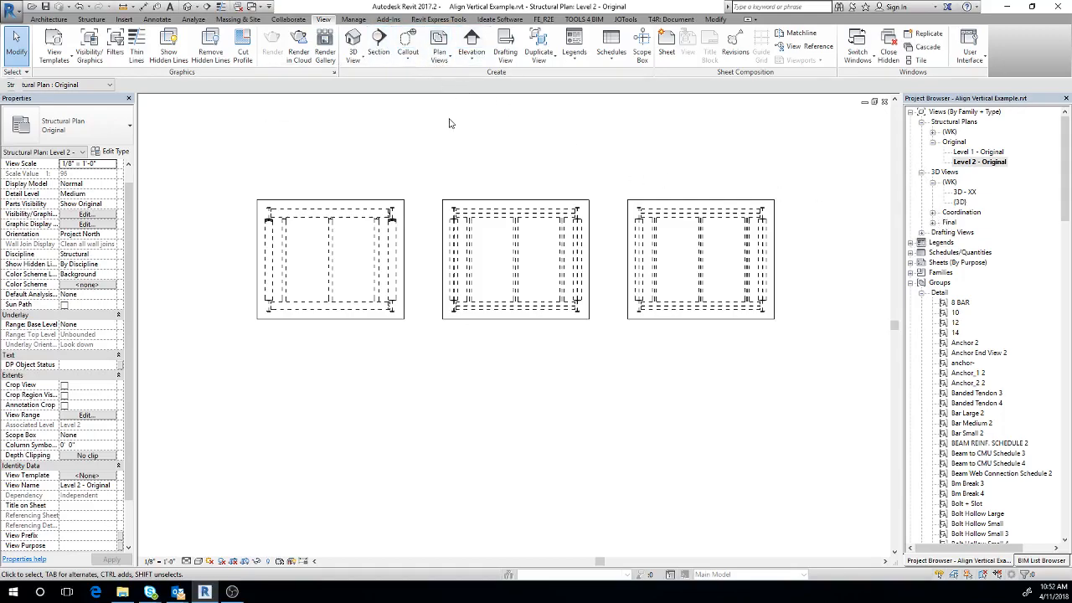
pyautogui.click(471, 60)
pyautogui.click(444, 99)
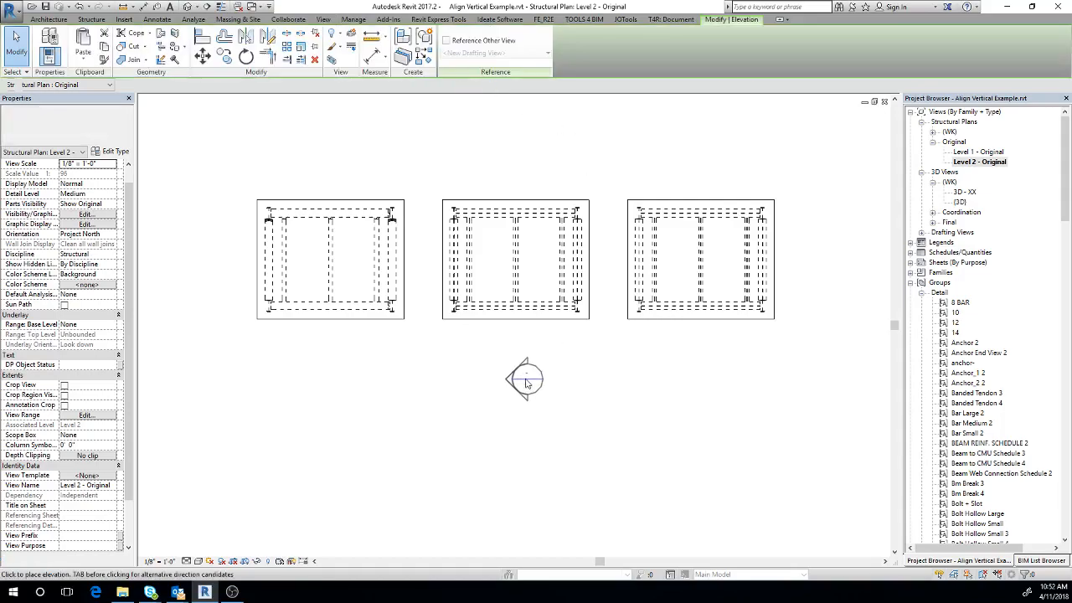
pyautogui.click(511, 381)
pyautogui.scroll(2, 537, 375)
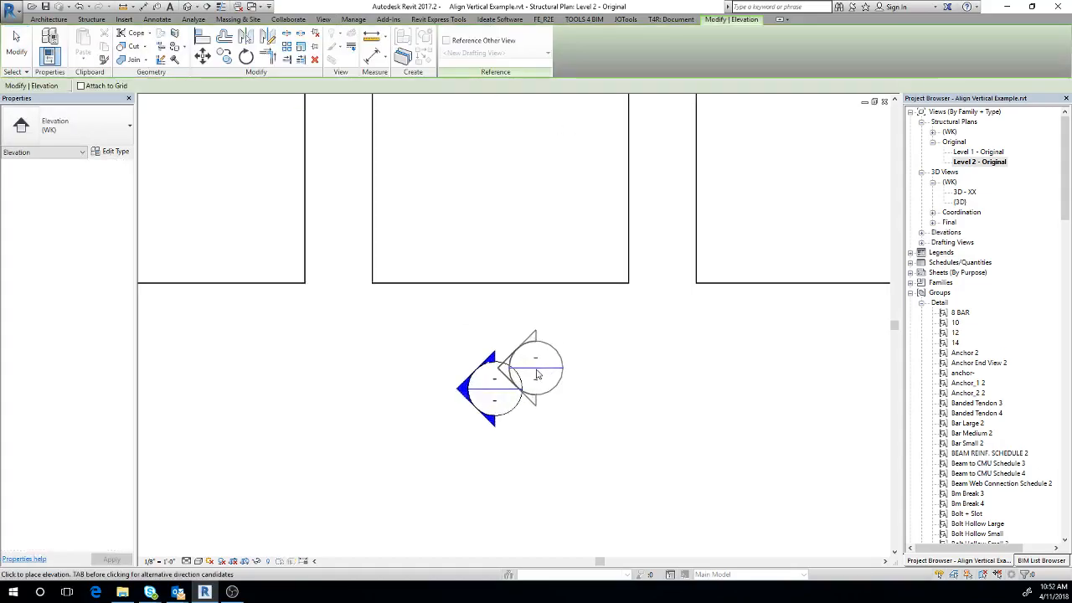
pyautogui.press('Escape')
pyautogui.click(506, 362)
pyautogui.press('Escape')
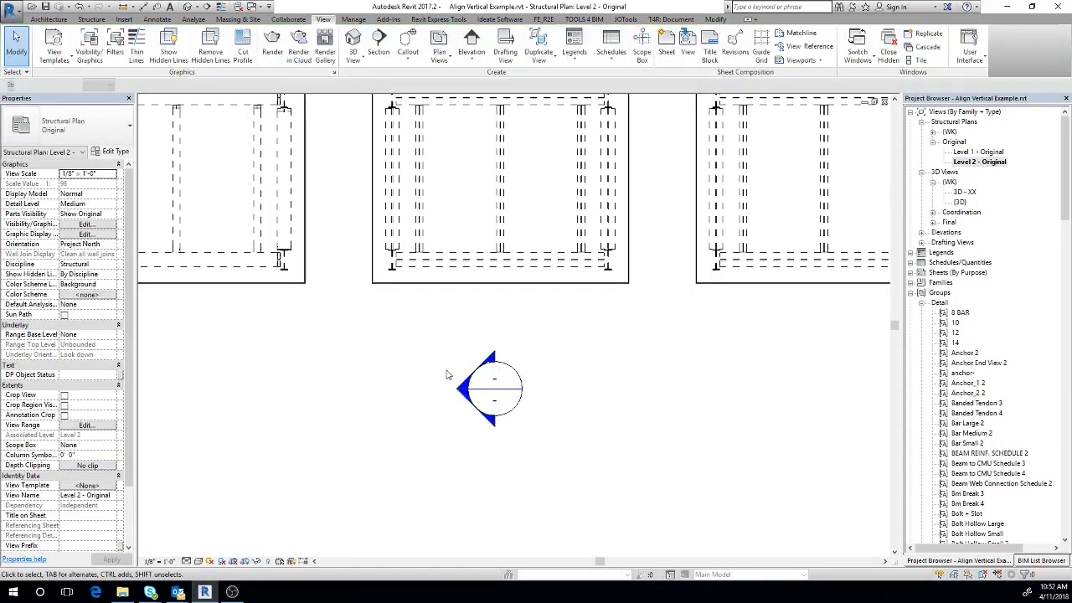
# - Make the elevation marker look north toward the frames and delete its west-facing elevation view
pyautogui.click(492, 369)
pyautogui.click(494, 324)
pyautogui.click(430, 388)
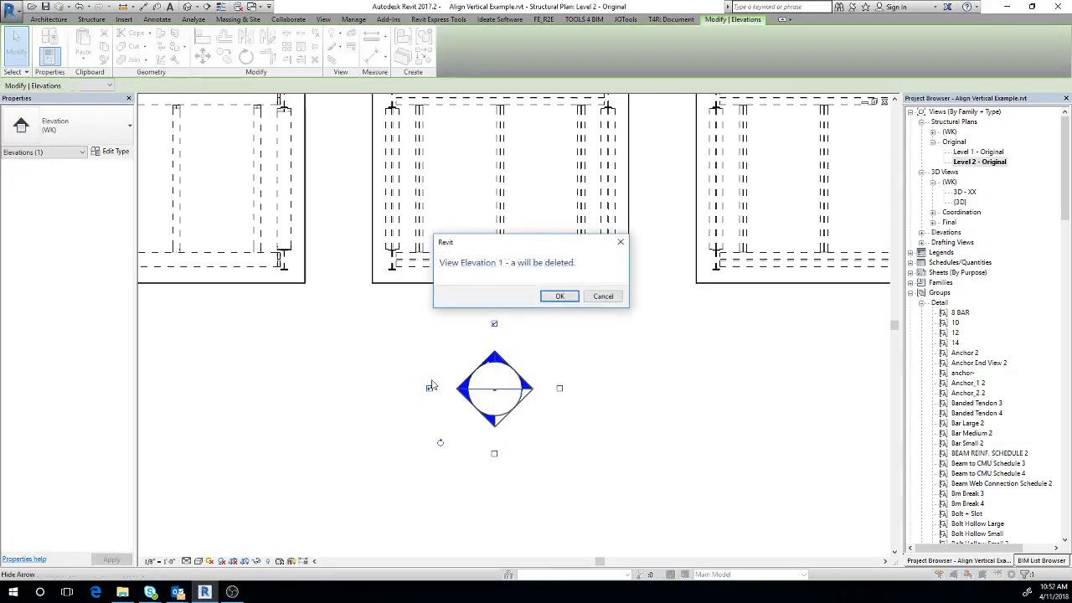
pyautogui.click(559, 297)
pyautogui.moveTo(548, 361); pyautogui.dragTo(564, 366, button='middle')
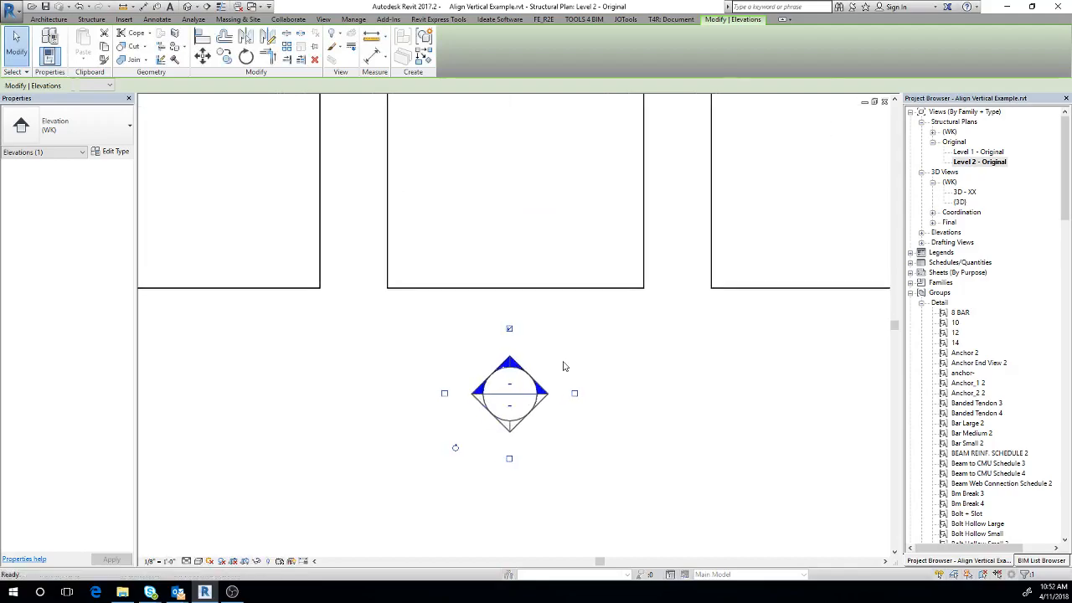
# - Extend the north-facing elevation's far clip to about 25' 6" so its depth passes behind all three frames
pyautogui.scroll(1, 563, 372)
pyautogui.click(555, 401)
pyautogui.rightClick(545, 395)
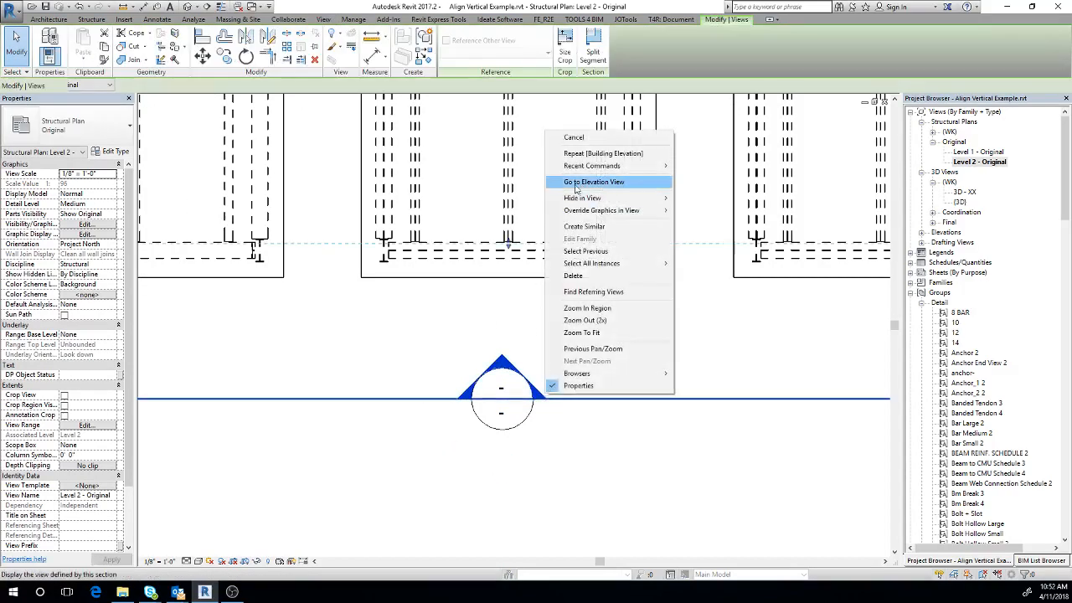
pyautogui.click(457, 305)
pyautogui.scroll(-3, 508, 377)
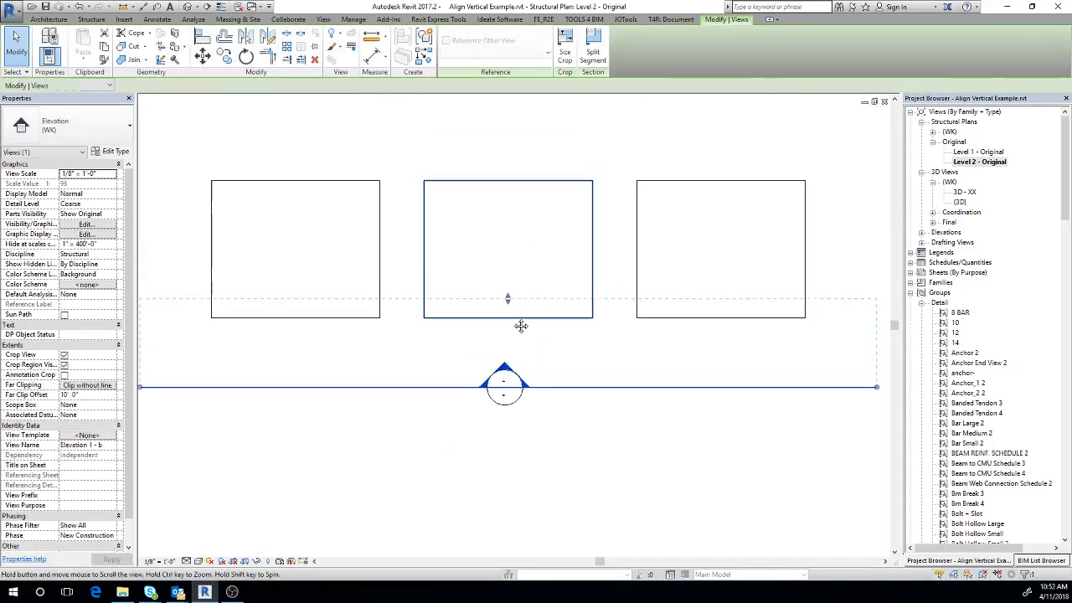
pyautogui.moveTo(511, 307); pyautogui.dragTo(508, 166)
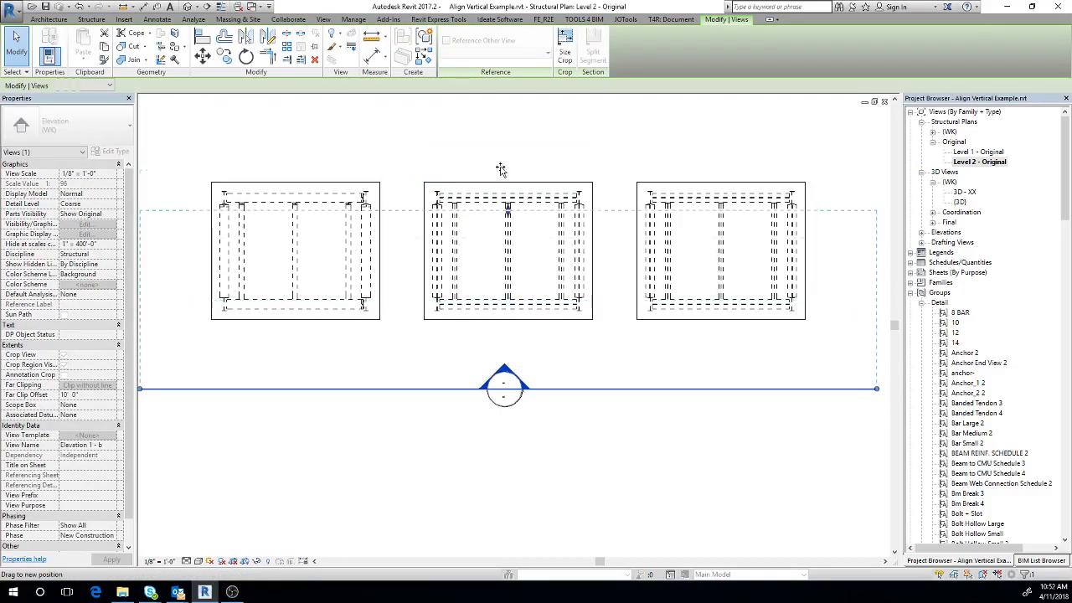
# - Open the north-facing elevation view and set its detail level to Medium
pyautogui.rightClick(507, 378)
pyautogui.click(557, 157)
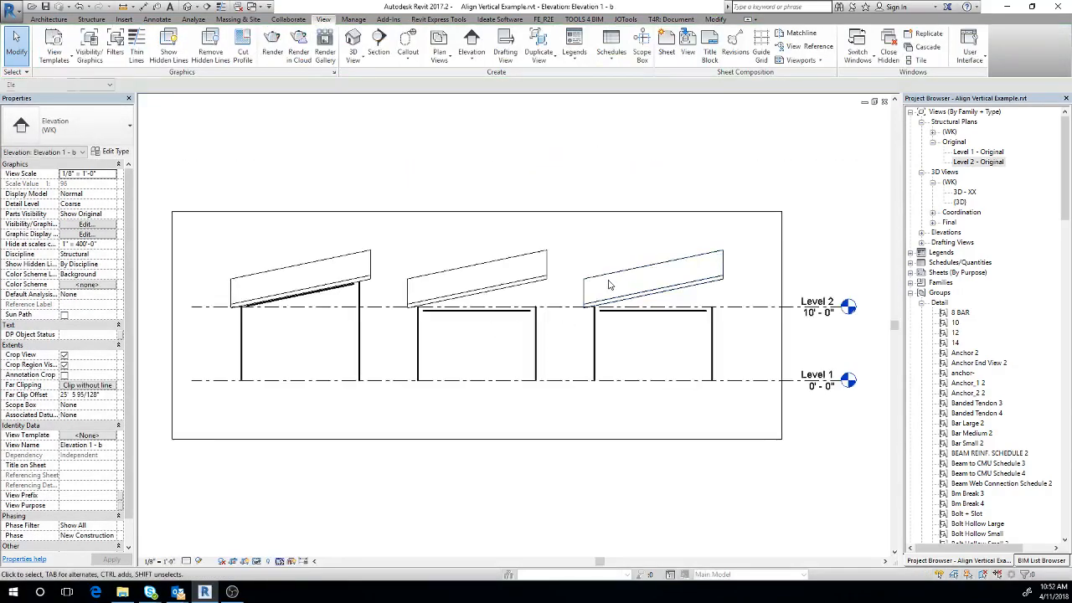
pyautogui.click(187, 561)
pyautogui.click(201, 543)
pyautogui.moveTo(684, 374); pyautogui.dragTo(629, 388, button='middle')
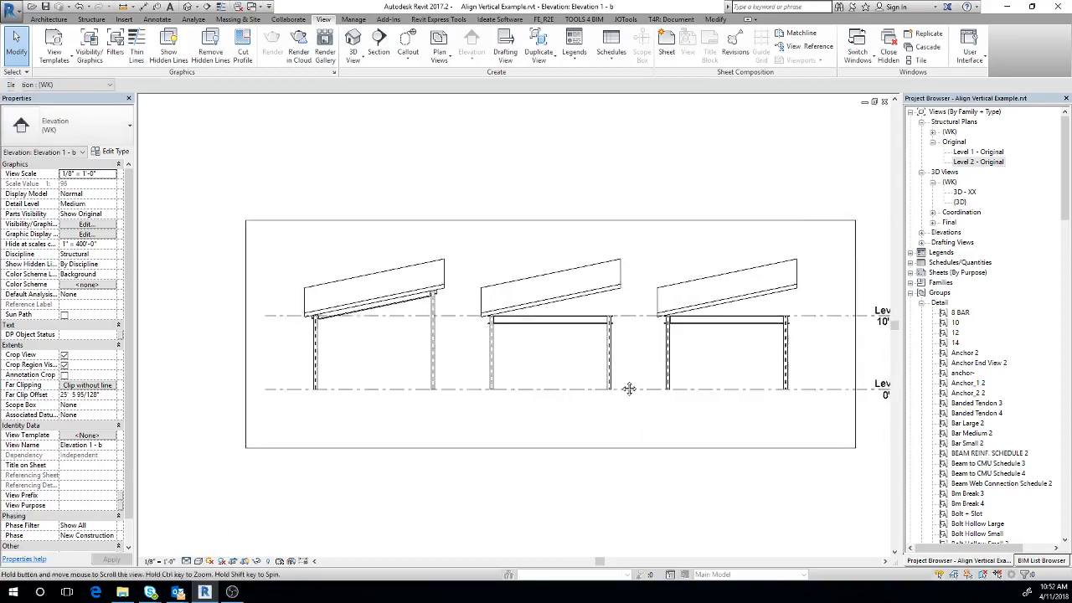
pyautogui.scroll(5, 541, 299)
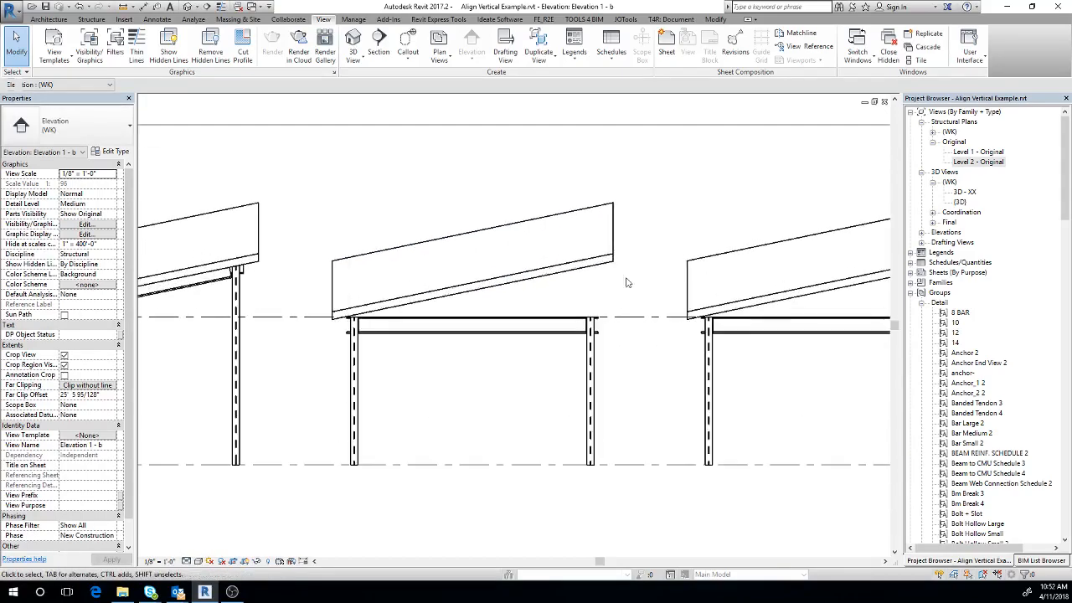
# - Examine how the middle frame's columns and flat girders meet the sloped slab above in the elevation
pyautogui.scroll(-1, 632, 279)
pyautogui.scroll(-1, 514, 327)
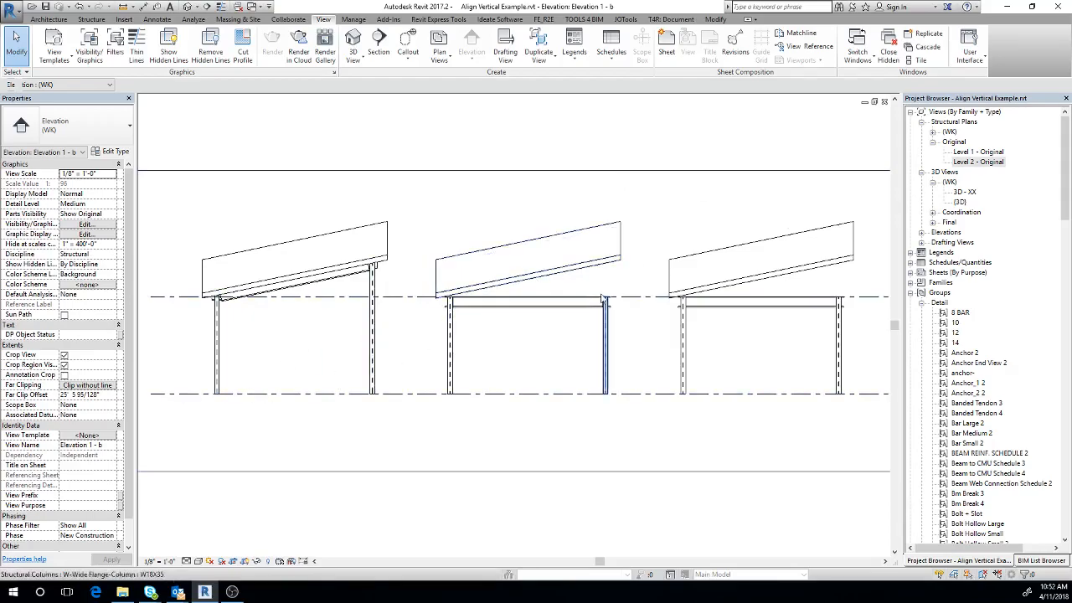
pyautogui.scroll(2, 601, 299)
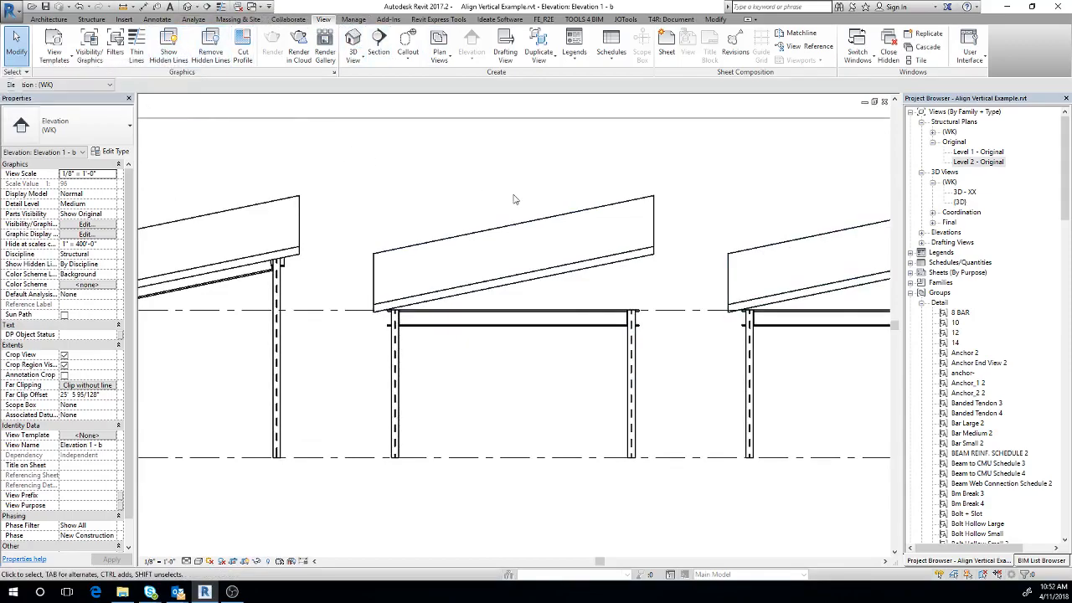
pyautogui.scroll(-1, 514, 199)
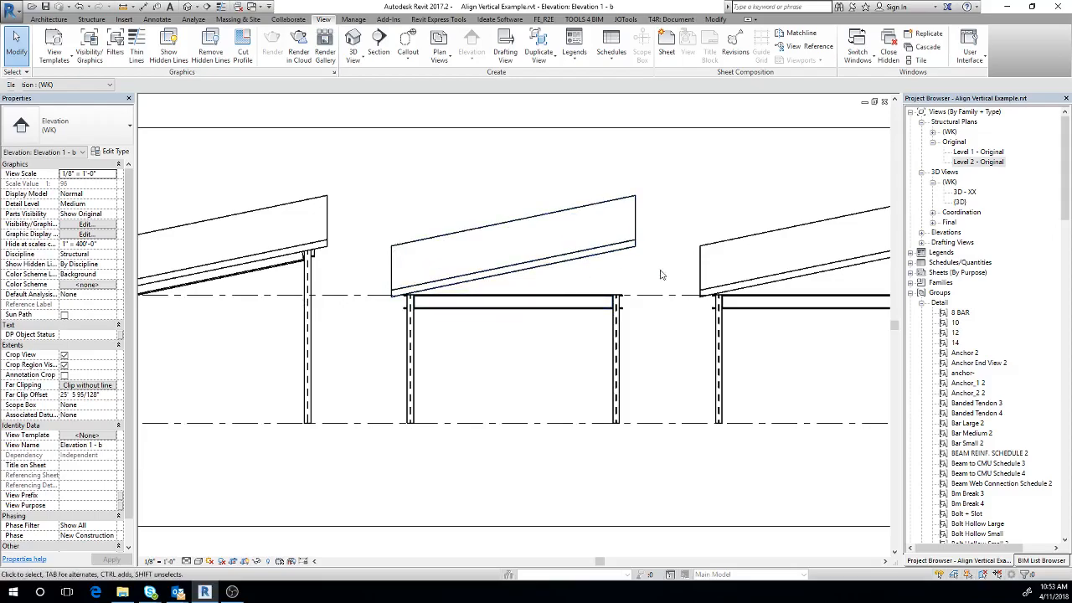
pyautogui.moveTo(680, 282); pyautogui.dragTo(704, 277, button='middle')
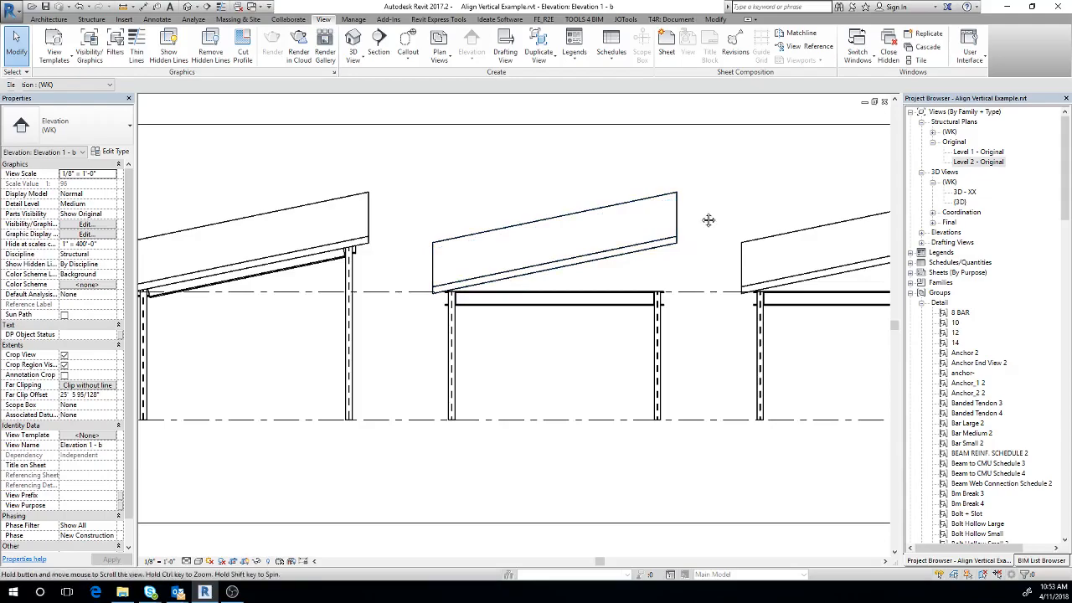
pyautogui.scroll(1, 688, 226)
pyautogui.scroll(1, 653, 251)
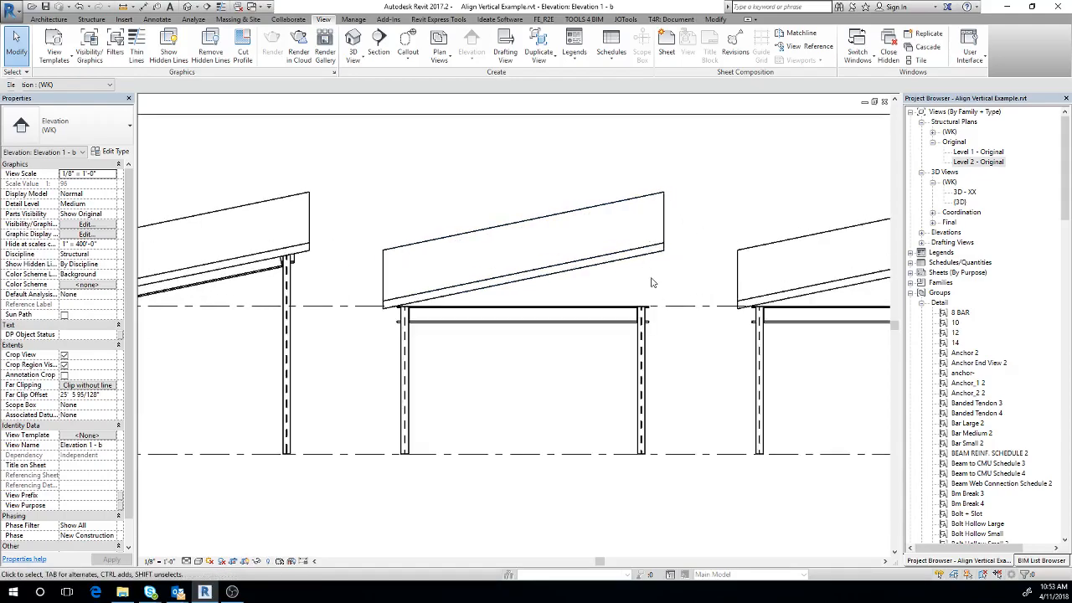
pyautogui.moveTo(680, 286)
pyautogui.mouseDown(button='middle')
pyautogui.moveTo(704, 275)
pyautogui.moveTo(635, 291)
pyautogui.moveTo(692, 300)
pyautogui.mouseUp(button='middle')
pyautogui.scroll(2, 575, 294)
pyautogui.scroll(-1, 575, 294)
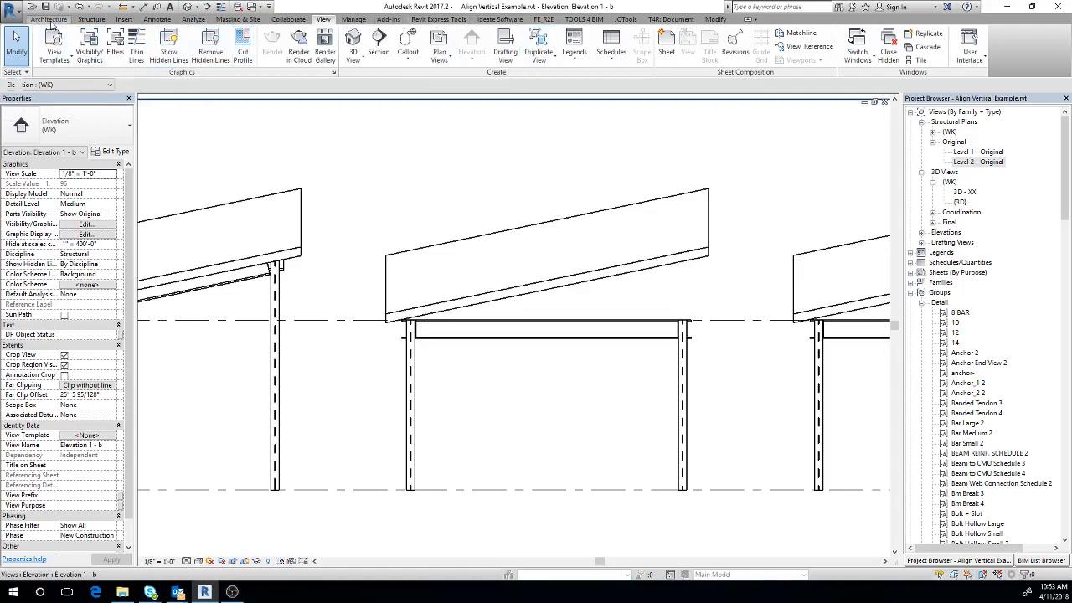
# - Draw a reference plane along the underside of the middle frame's sloped slab, from its low end to its high end
pyautogui.click(50, 21)
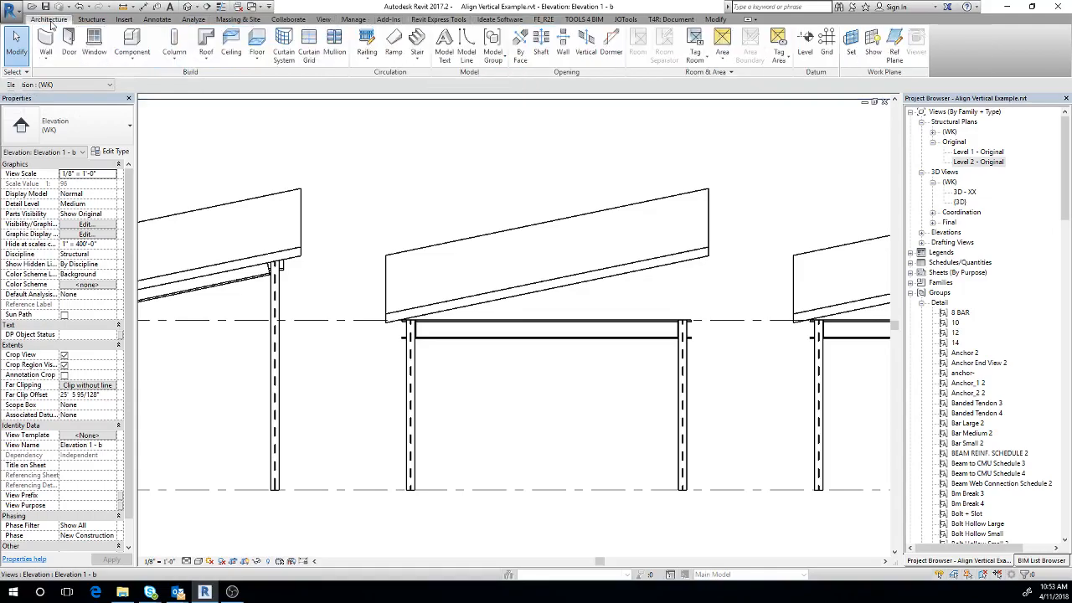
pyautogui.click(894, 51)
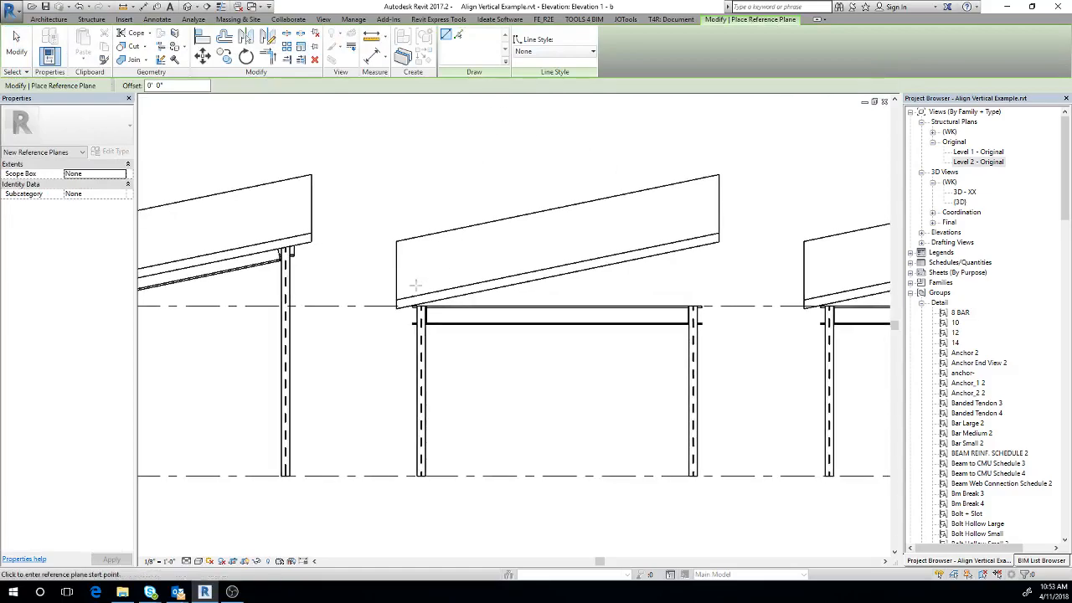
pyautogui.scroll(2, 415, 285)
pyautogui.click(398, 305)
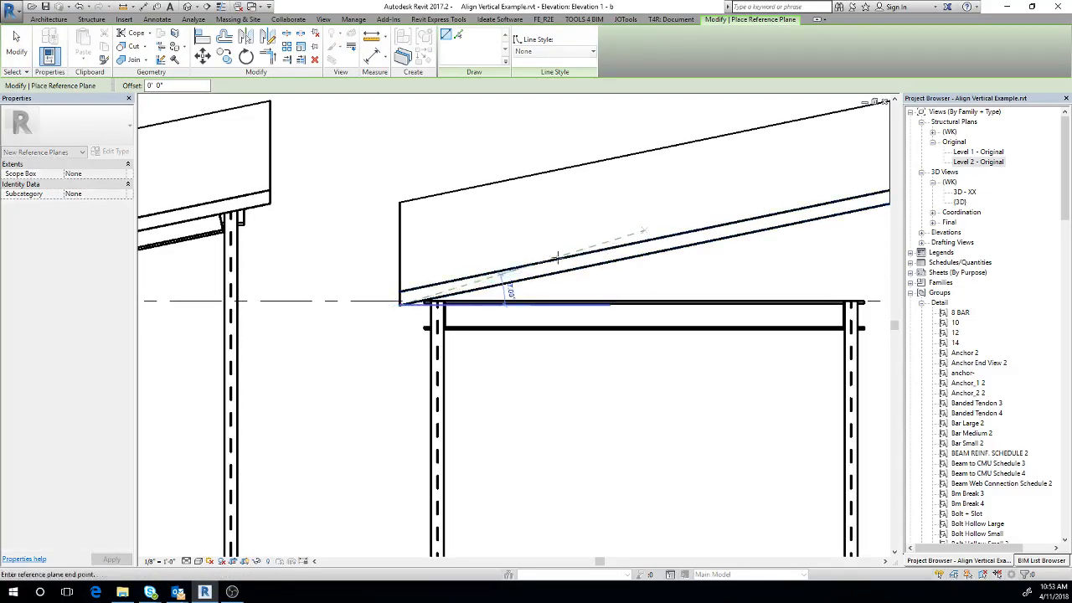
pyautogui.moveTo(611, 260); pyautogui.dragTo(216, 383, button='middle')
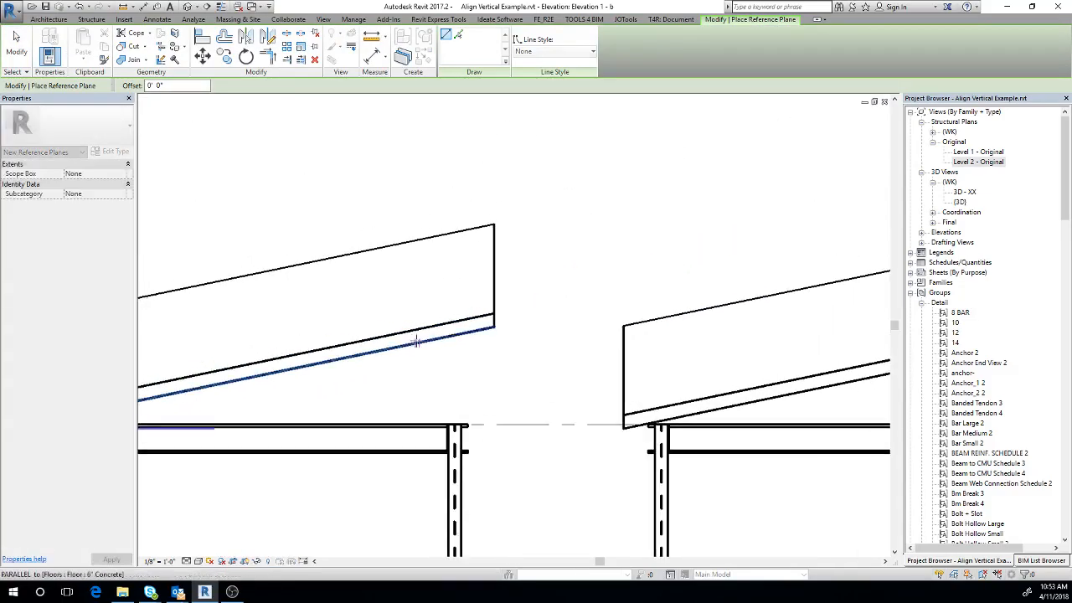
pyautogui.click(494, 327)
# - Name the new sloped reference plane "roof plane" and leave the Reference Plane command
pyautogui.moveTo(476, 348); pyautogui.dragTo(602, 337, button='middle')
pyautogui.click(604, 331)
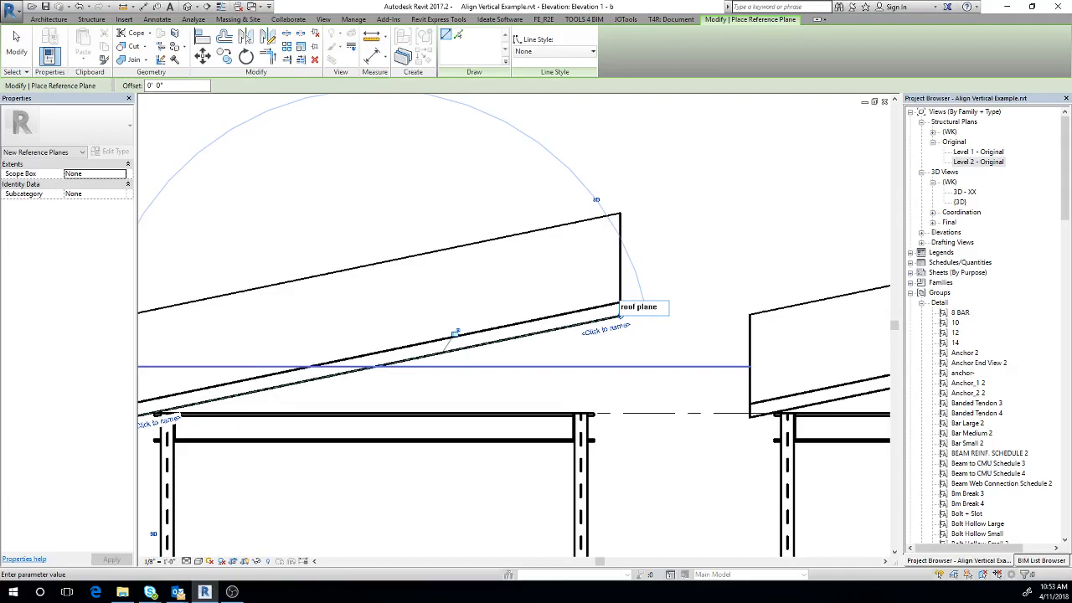
pyautogui.press('Return')
pyautogui.press('Escape')
pyautogui.press('Escape')
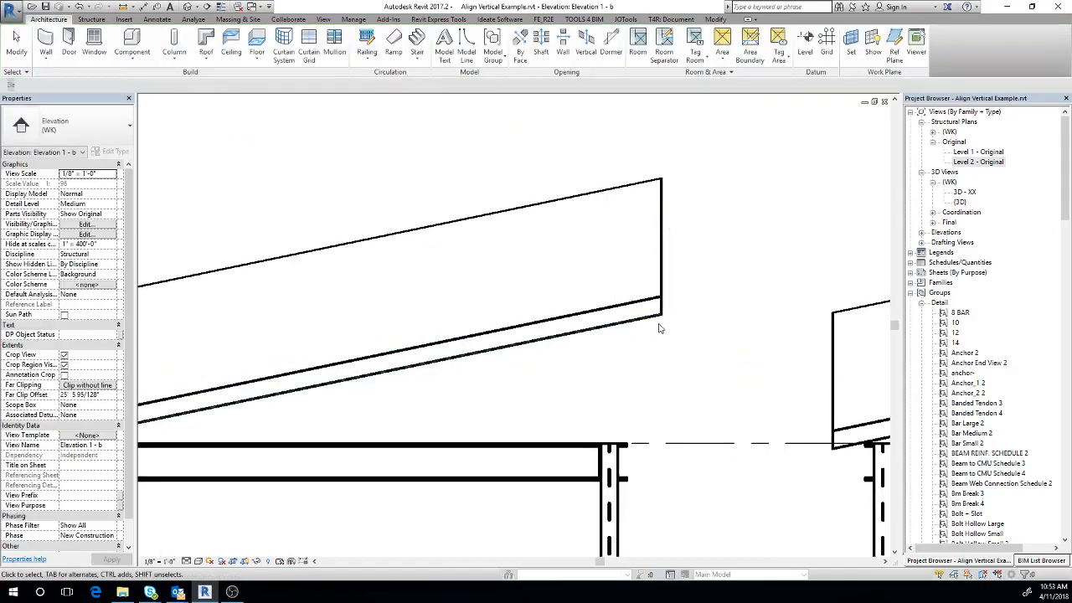
# - Extend both ends of the roof plane reference plane past the edges of the middle slab
pyautogui.click(651, 325)
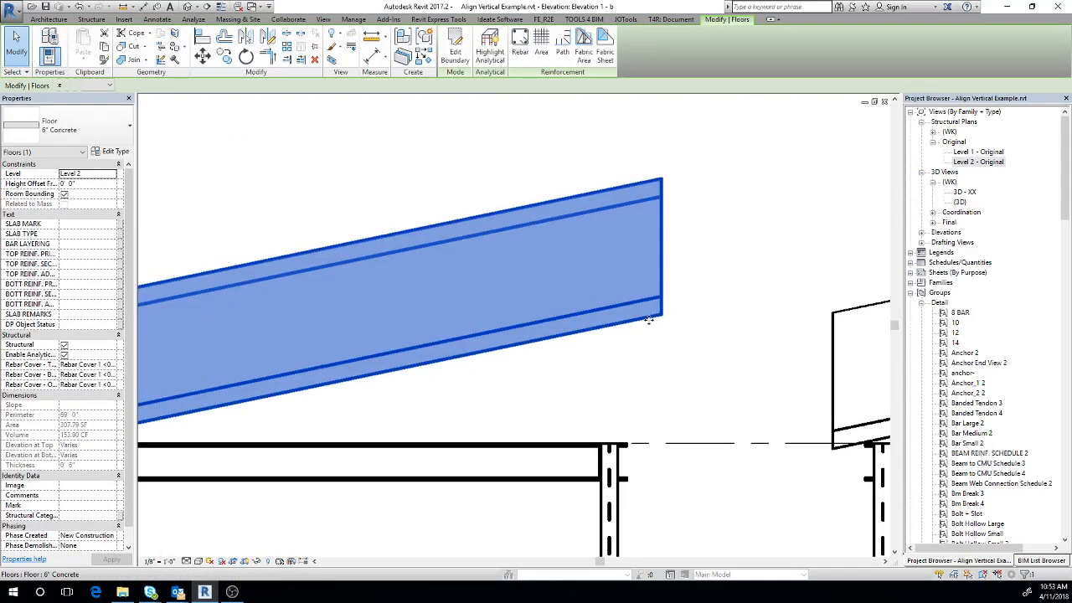
pyautogui.press('Escape')
pyautogui.scroll(-2, 617, 270)
pyautogui.click(352, 375)
pyautogui.moveTo(429, 391); pyautogui.dragTo(793, 279)
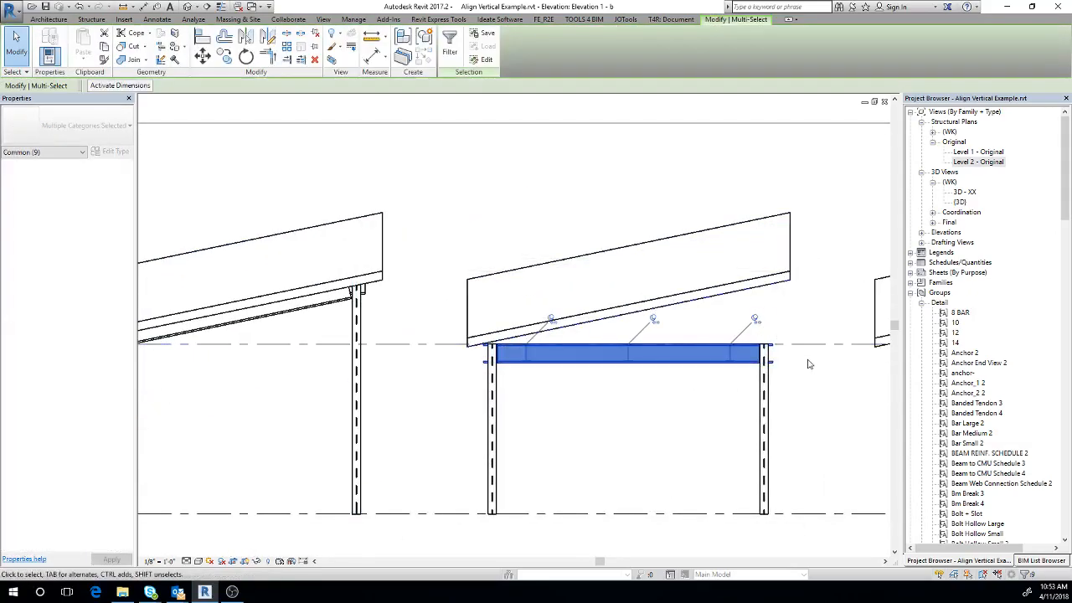
pyautogui.moveTo(816, 327); pyautogui.dragTo(742, 390)
pyautogui.keyDown('shift'); pyautogui.moveTo(460, 431); pyautogui.dragTo(559, 263); pyautogui.keyUp('shift')
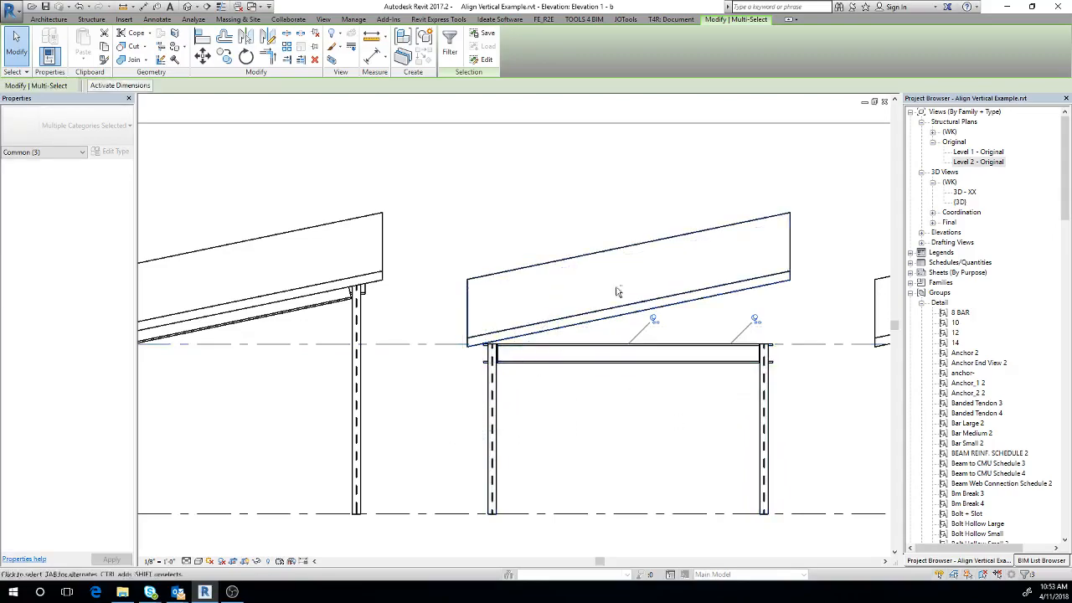
pyautogui.scroll(2, 717, 314)
pyautogui.keyDown('shift'); pyautogui.moveTo(803, 350); pyautogui.dragTo(752, 332); pyautogui.keyUp('shift')
pyautogui.moveTo(746, 327); pyautogui.dragTo(671, 326, button='middle')
pyautogui.moveTo(756, 266); pyautogui.dragTo(791, 256)
pyautogui.moveTo(255, 369); pyautogui.dragTo(204, 380)
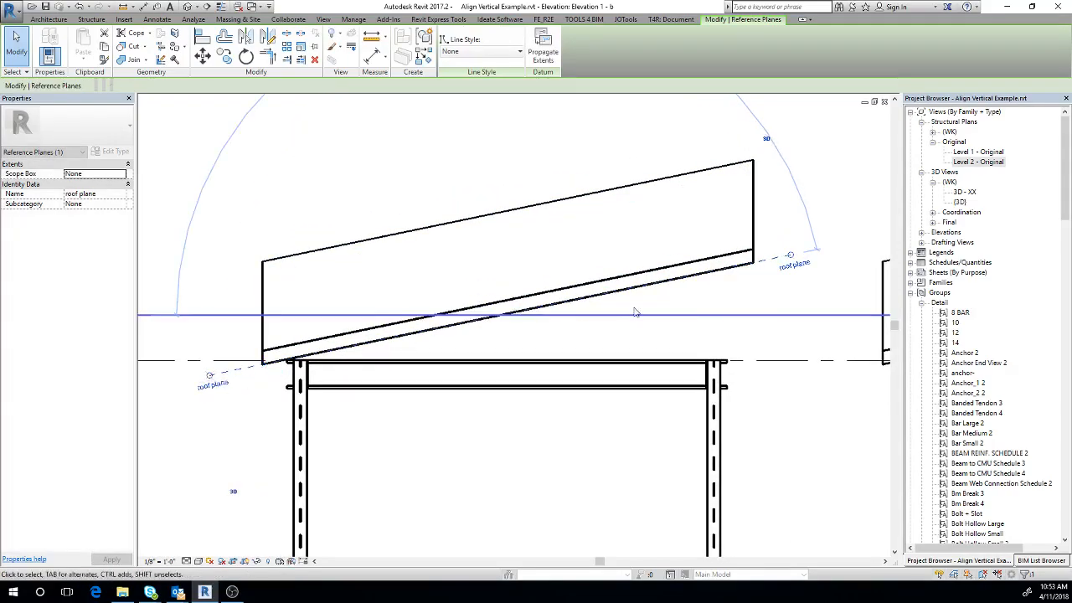
pyautogui.scroll(-2, 612, 346)
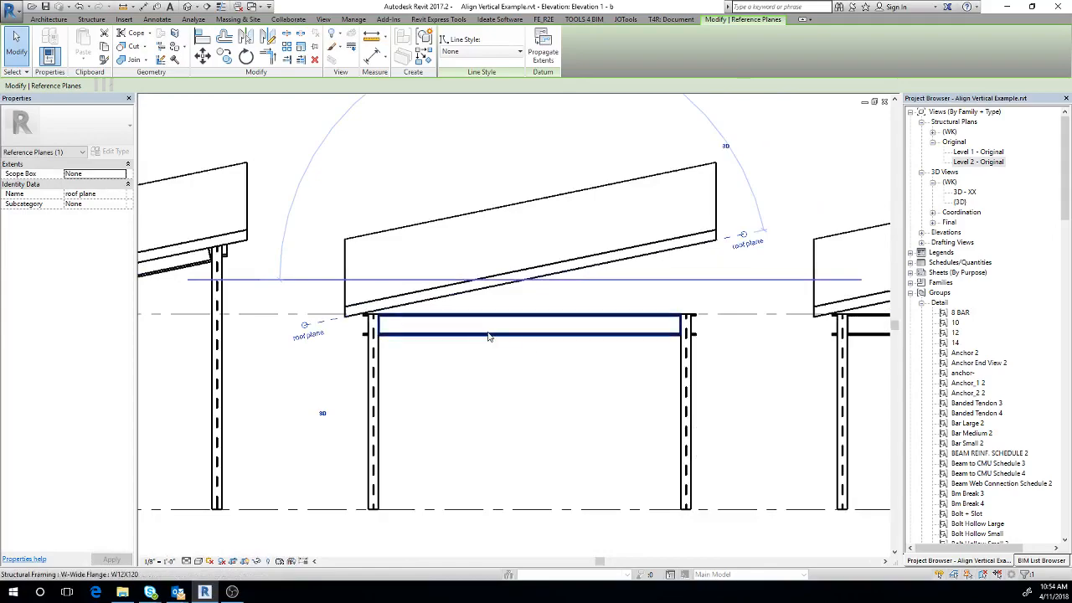
pyautogui.moveTo(611, 395); pyautogui.dragTo(586, 402, button='middle')
pyautogui.moveTo(517, 425); pyautogui.dragTo(559, 391, button='middle')
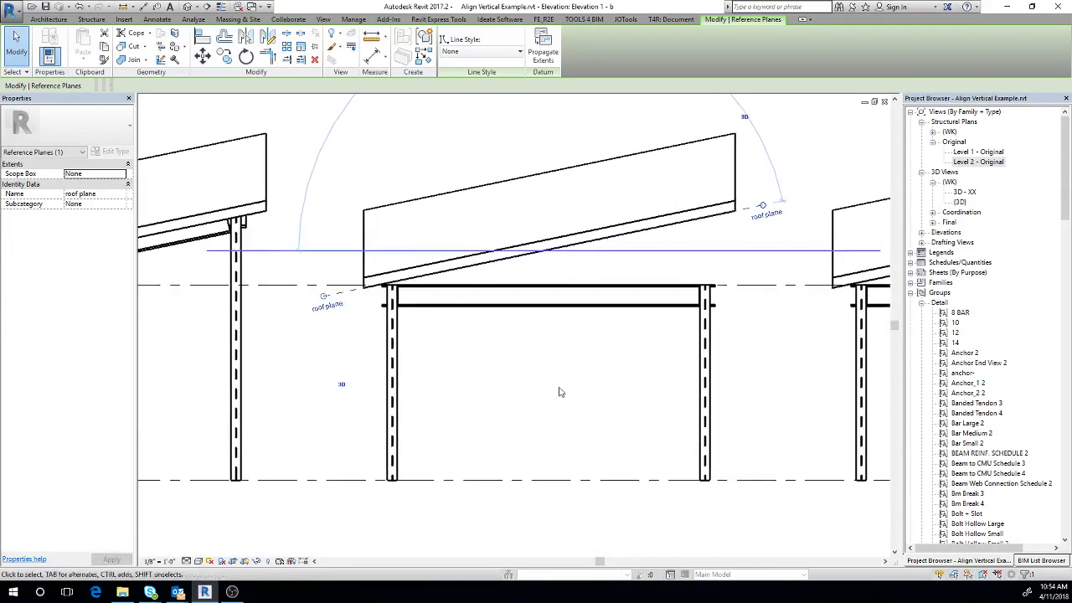
pyautogui.press('Escape')
# - Attach the tops of the middle frame's four columns to the sloped slab above them
pyautogui.moveTo(800, 387); pyautogui.dragTo(333, 412)
pyautogui.moveTo(567, 409)
pyautogui.mouseDown(button='middle')
pyautogui.moveTo(592, 396)
pyautogui.moveTo(557, 404)
pyautogui.mouseUp(button='middle')
pyautogui.scroll(-1, 414, 153)
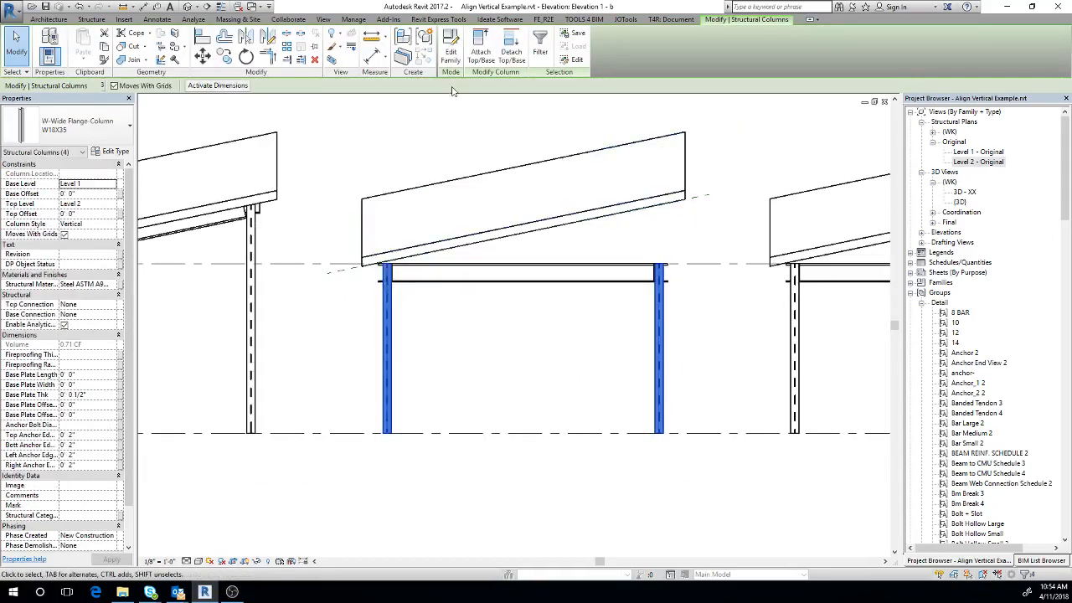
pyautogui.click(484, 55)
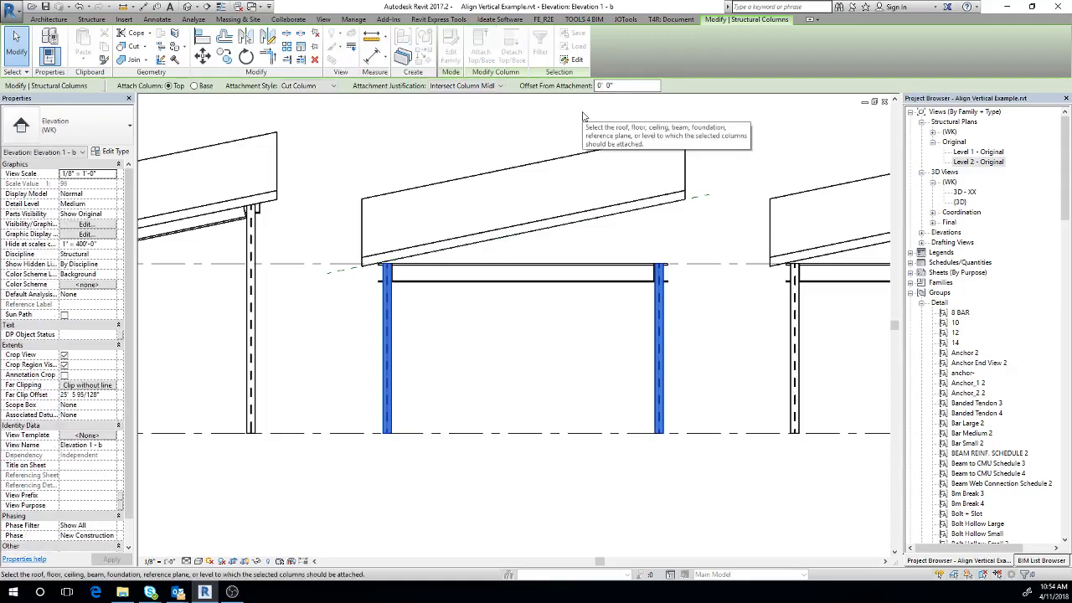
pyautogui.click(533, 167)
pyautogui.scroll(1, 519, 211)
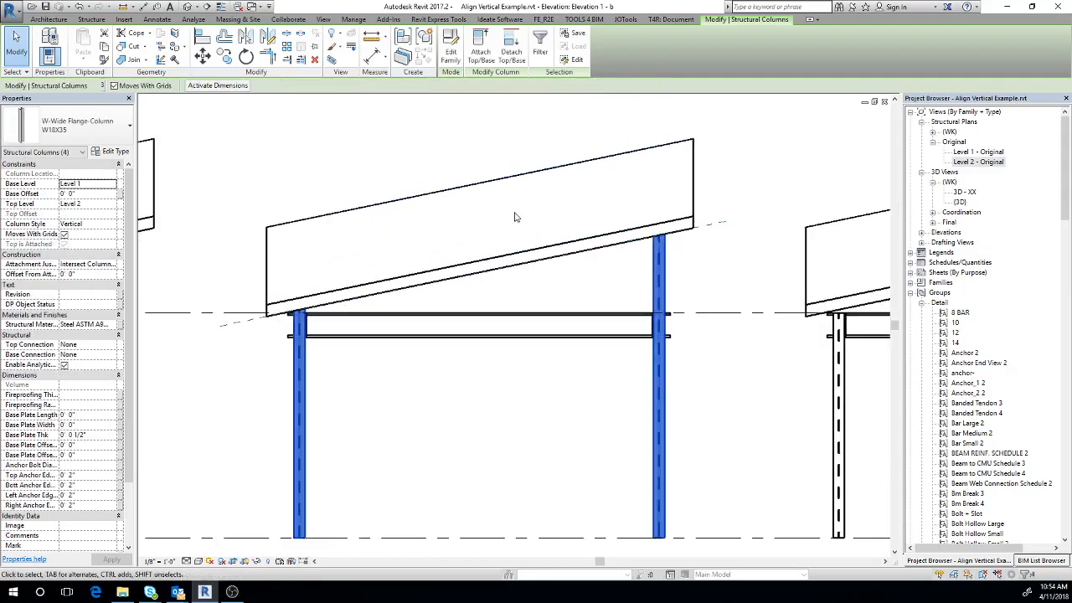
pyautogui.click(522, 243)
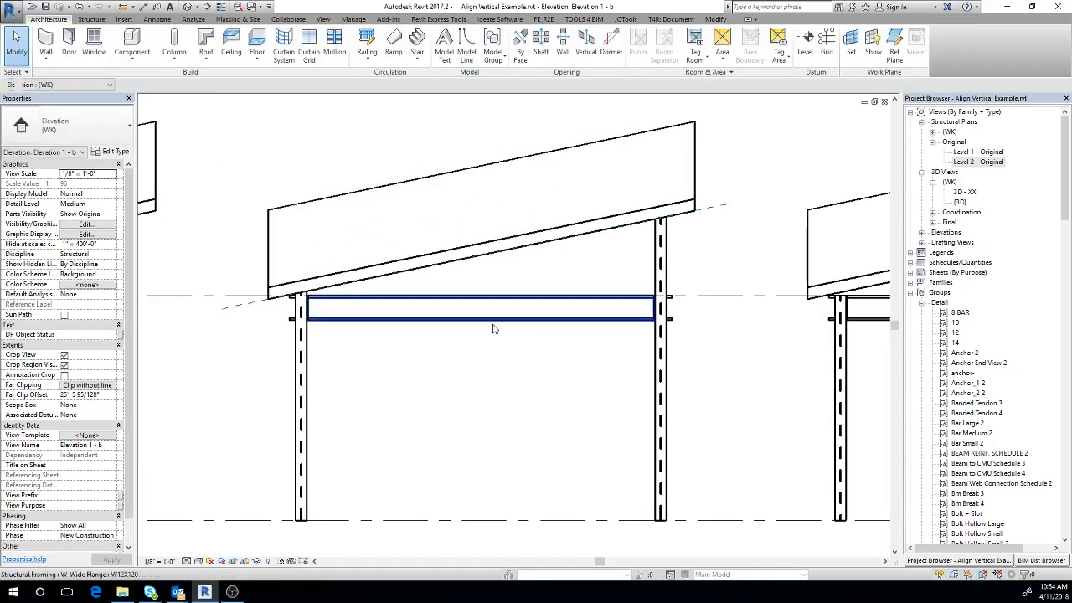
# - Delete all the flat girders and beams of the middle frame, keeping its columns
pyautogui.click(493, 328)
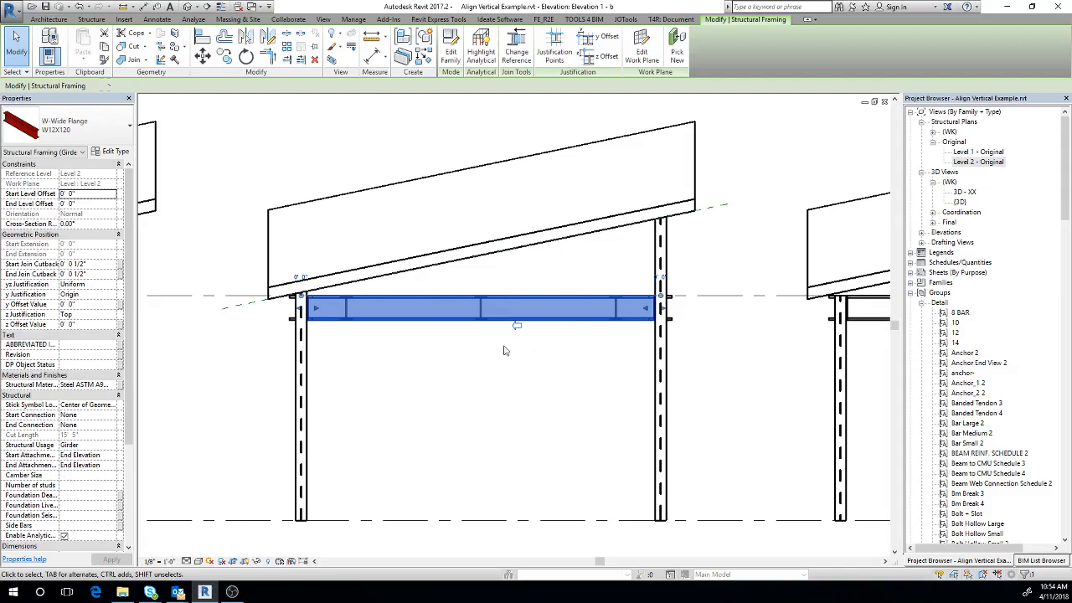
pyautogui.moveTo(394, 404); pyautogui.dragTo(602, 412, button='middle')
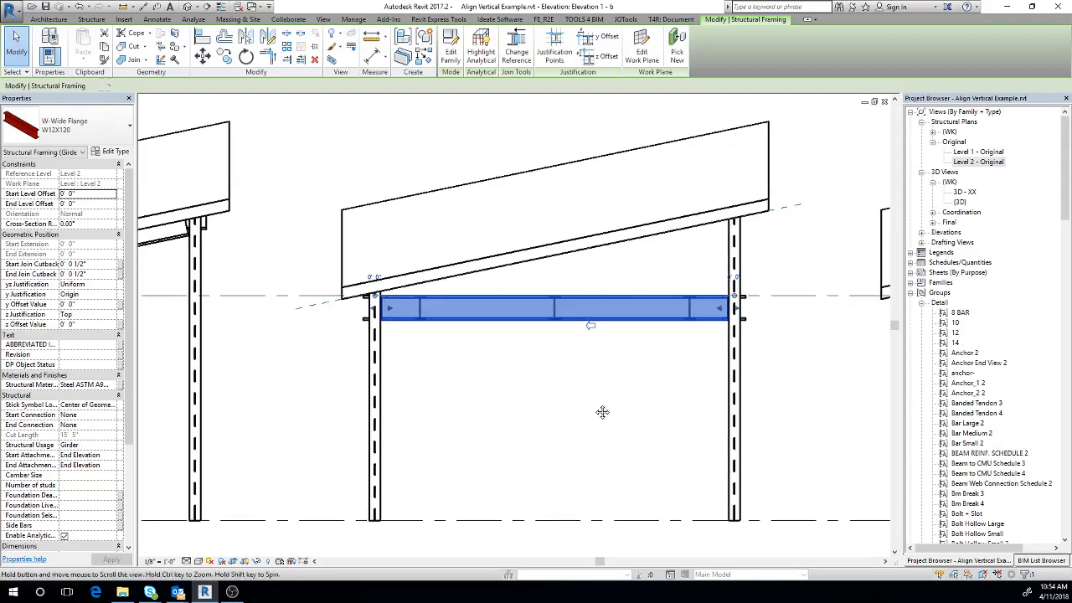
pyautogui.click(800, 249)
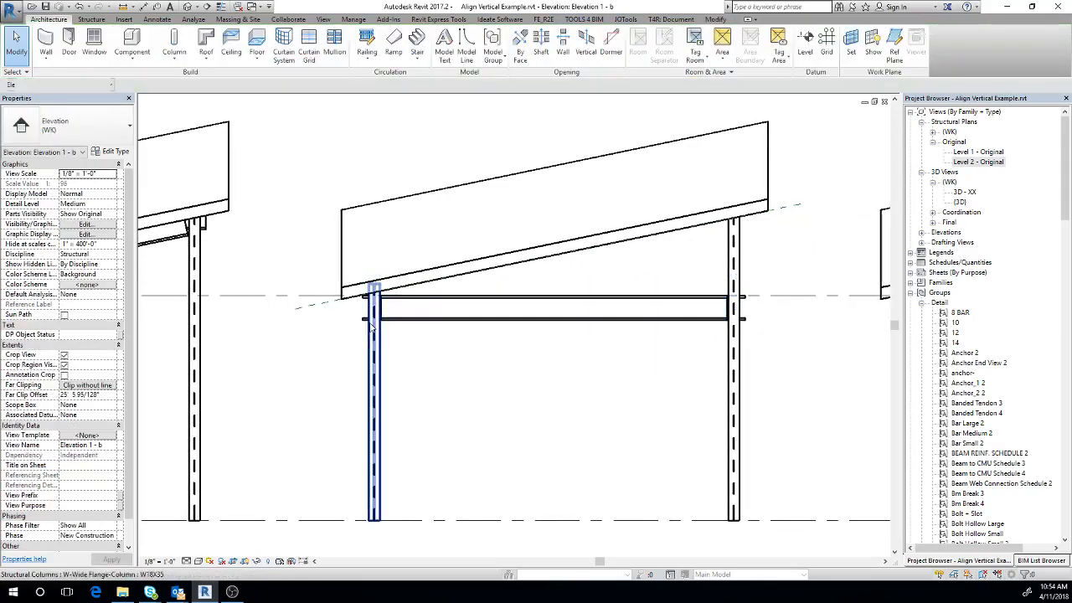
pyautogui.moveTo(592, 350); pyautogui.dragTo(563, 359, button='middle')
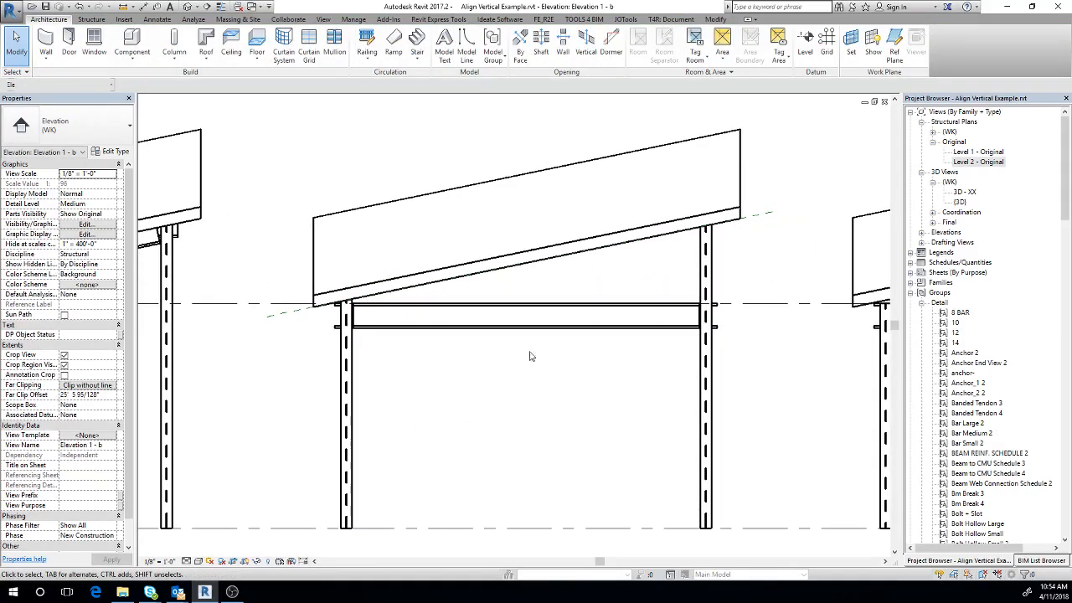
pyautogui.moveTo(310, 381); pyautogui.dragTo(759, 288)
pyautogui.moveTo(776, 332); pyautogui.dragTo(752, 338, button='middle')
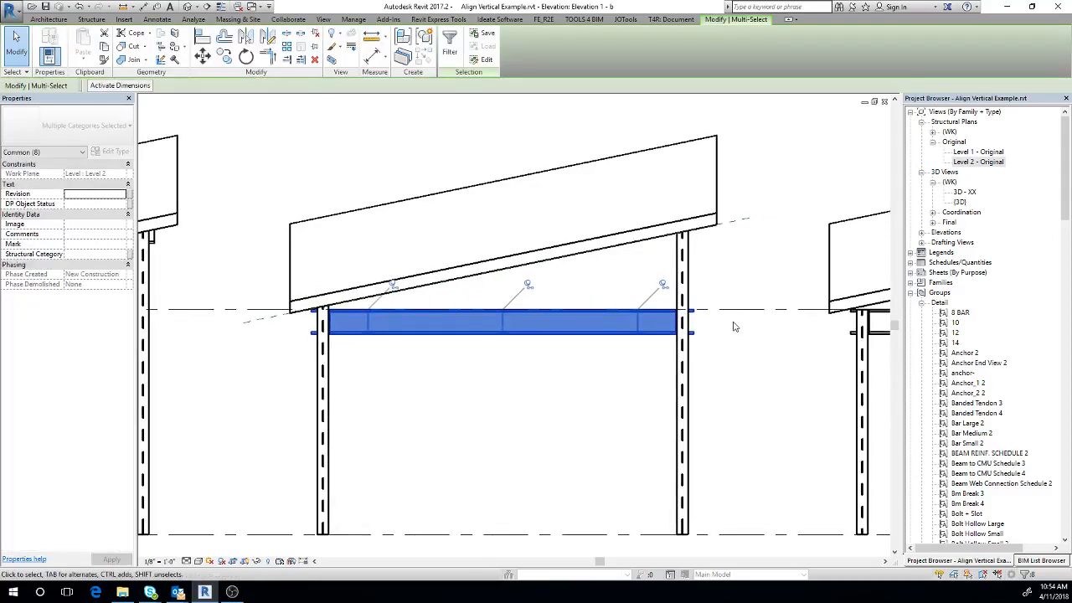
pyautogui.press('Delete')
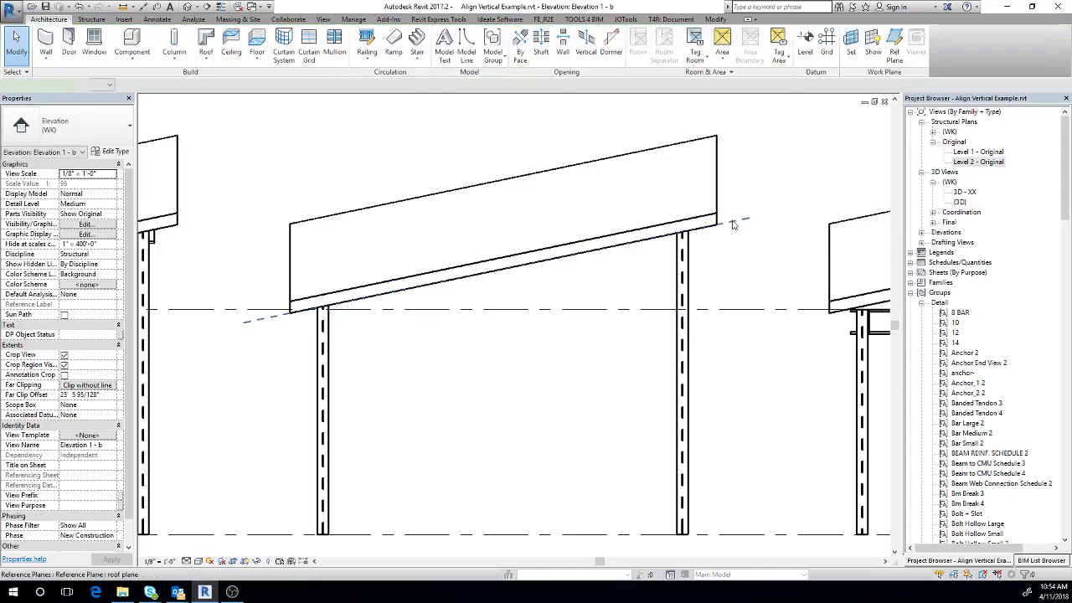
# - Select the roof plane reference plane in the elevation and open the Level 2 - Original structural plan
pyautogui.click(733, 225)
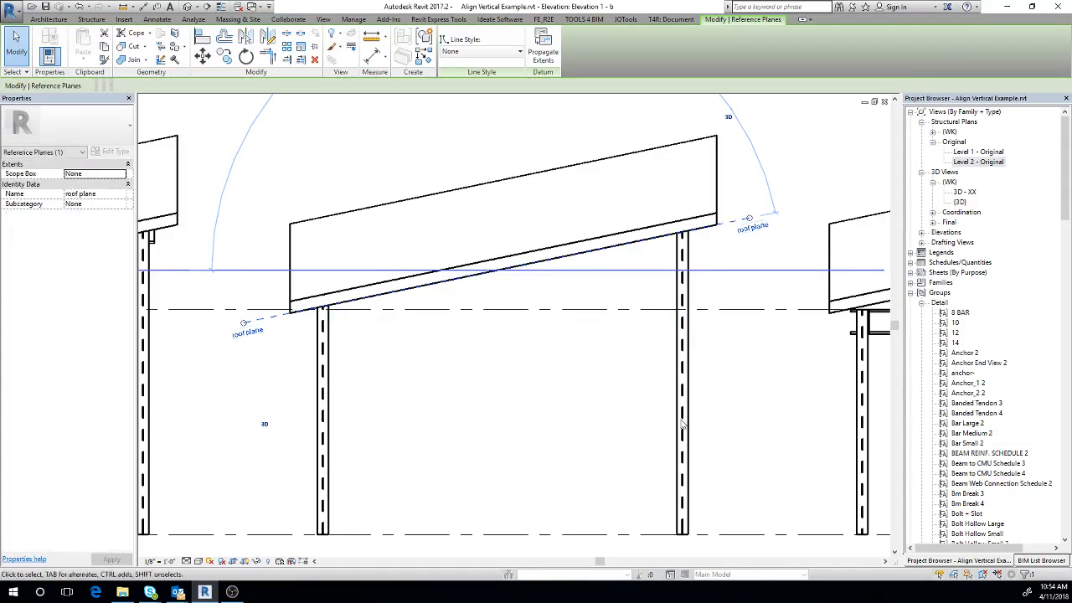
pyautogui.moveTo(625, 396); pyautogui.dragTo(593, 405, button='middle')
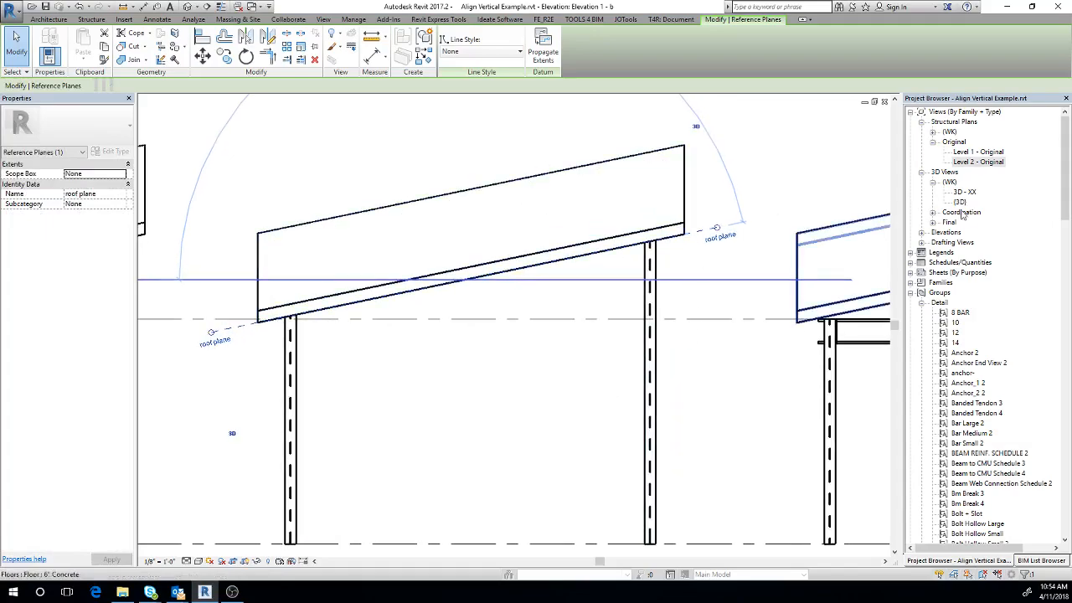
pyautogui.doubleClick(990, 162)
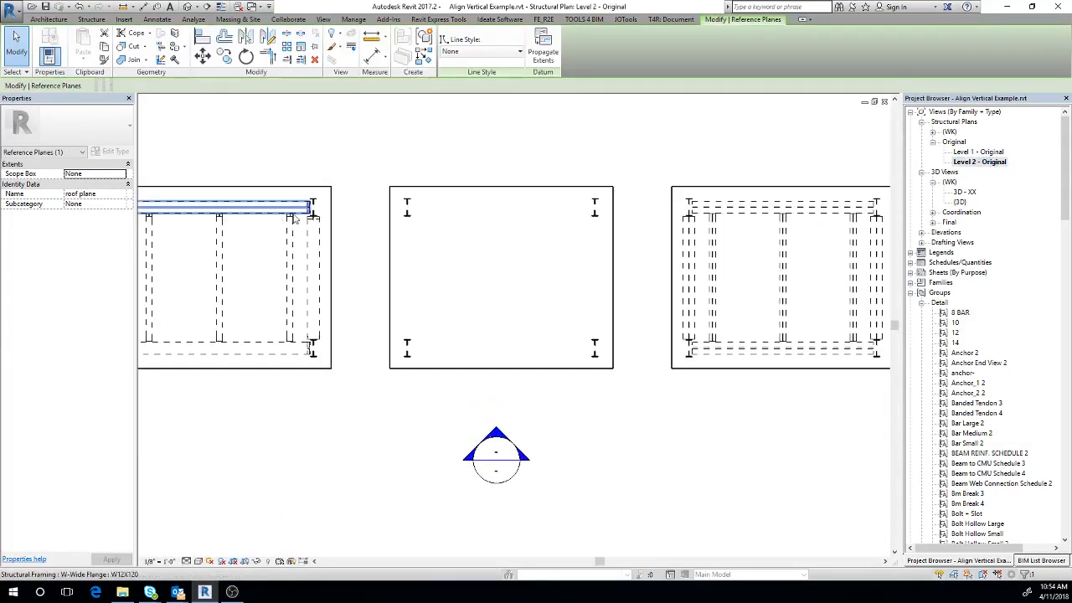
# - Start the Beam command for W12X120 framing, set its placement plane to Reference Plane : roof plane, and leave the command
pyautogui.click(282, 215)
pyautogui.moveTo(463, 242); pyautogui.dragTo(435, 270, button='middle')
pyautogui.press('b')
pyautogui.press('m')
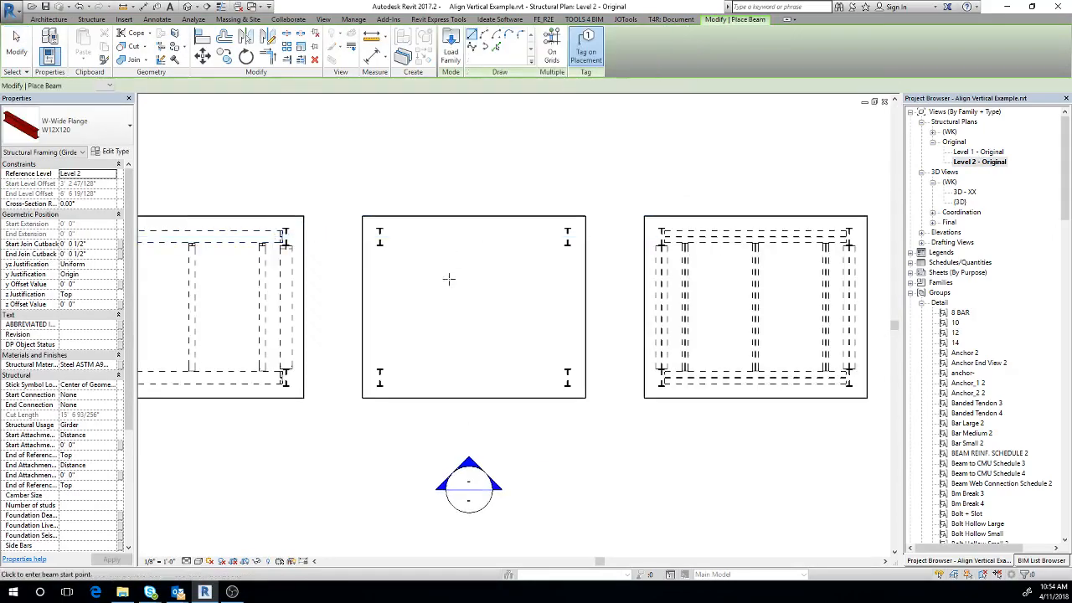
pyautogui.click(190, 87)
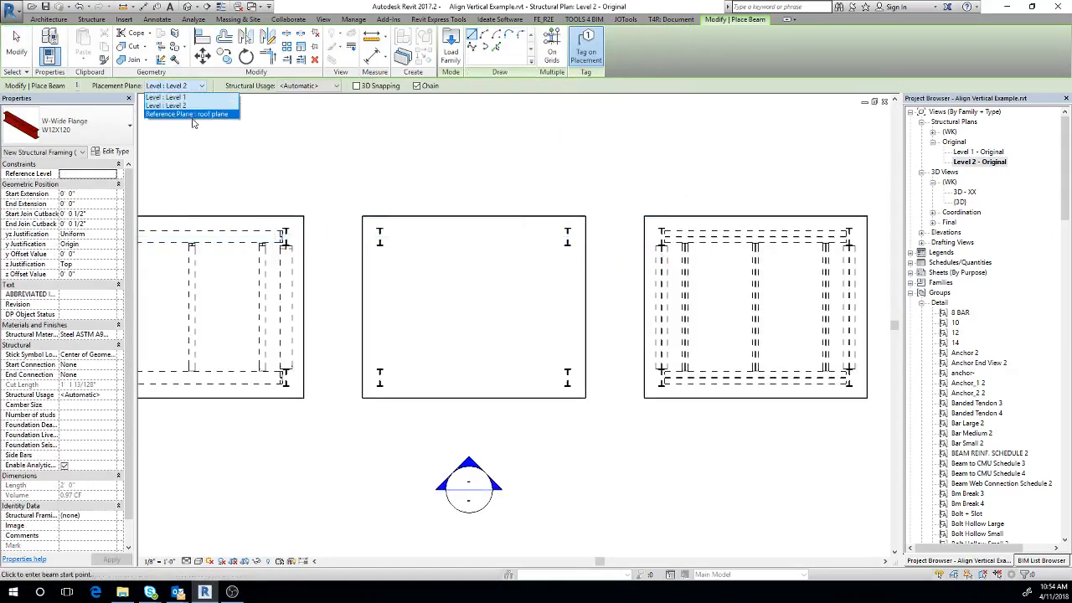
pyautogui.click(193, 115)
pyautogui.scroll(2, 511, 238)
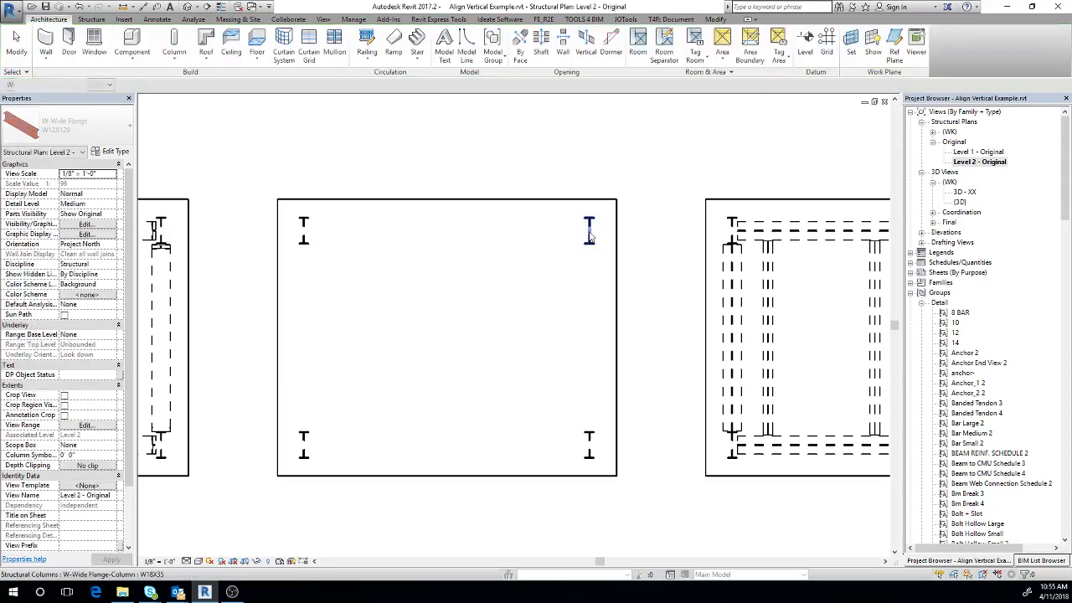
pyautogui.press('Escape')
pyautogui.press('Escape')
pyautogui.moveTo(326, 198); pyautogui.dragTo(347, 196, button='middle')
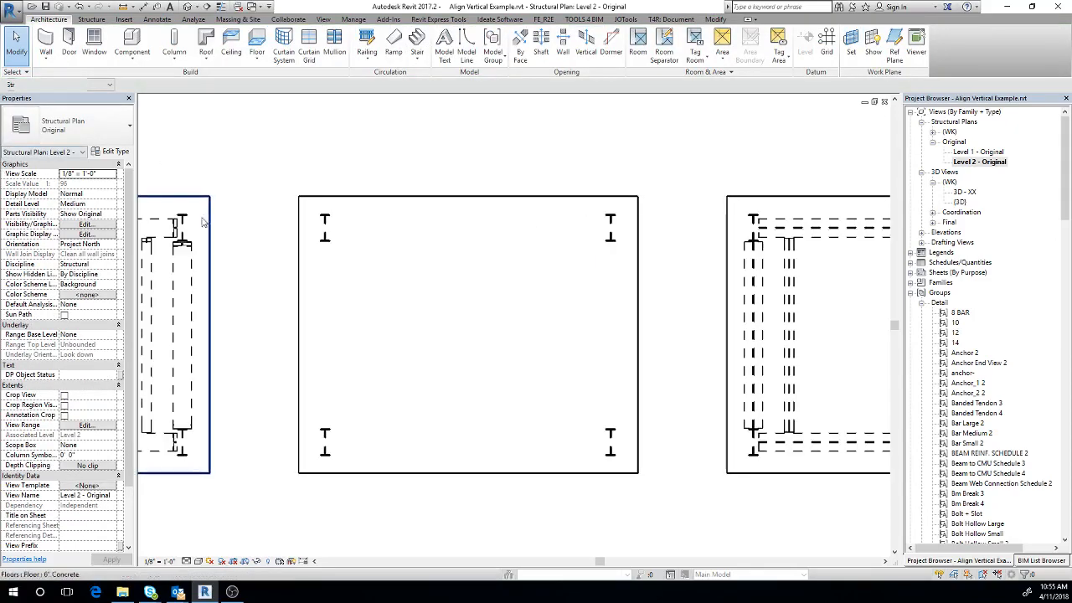
# - Draw W12X120 girders between the middle frame's four columns, closing the loop around the bay, and leave the Beam command
pyautogui.click(179, 259)
pyautogui.moveTo(617, 245); pyautogui.dragTo(620, 251, button='middle')
pyautogui.press('b')
pyautogui.press('m')
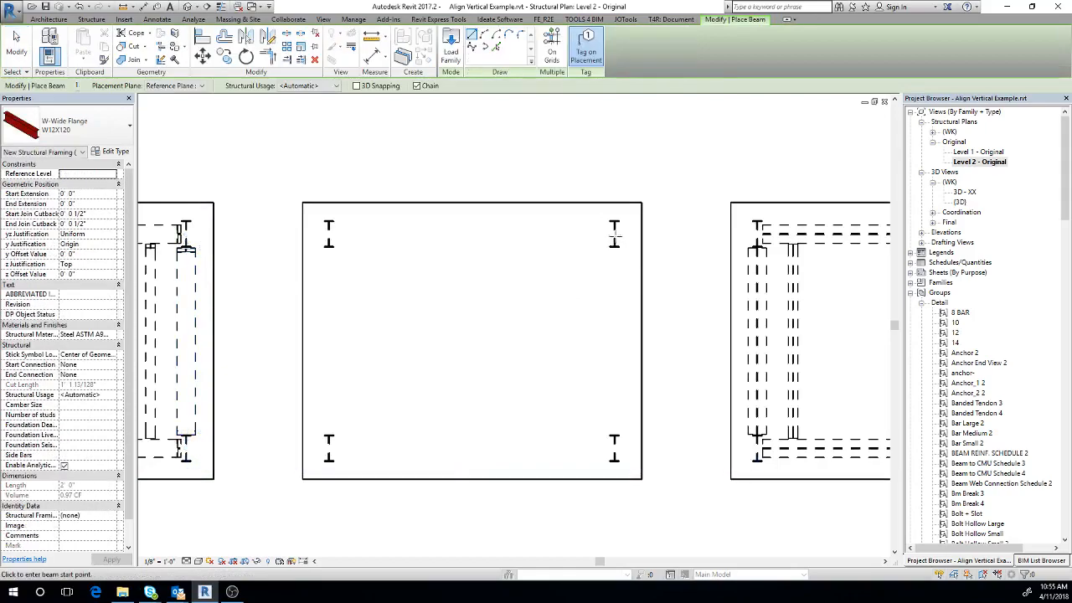
pyautogui.click(614, 234)
pyautogui.click(329, 234)
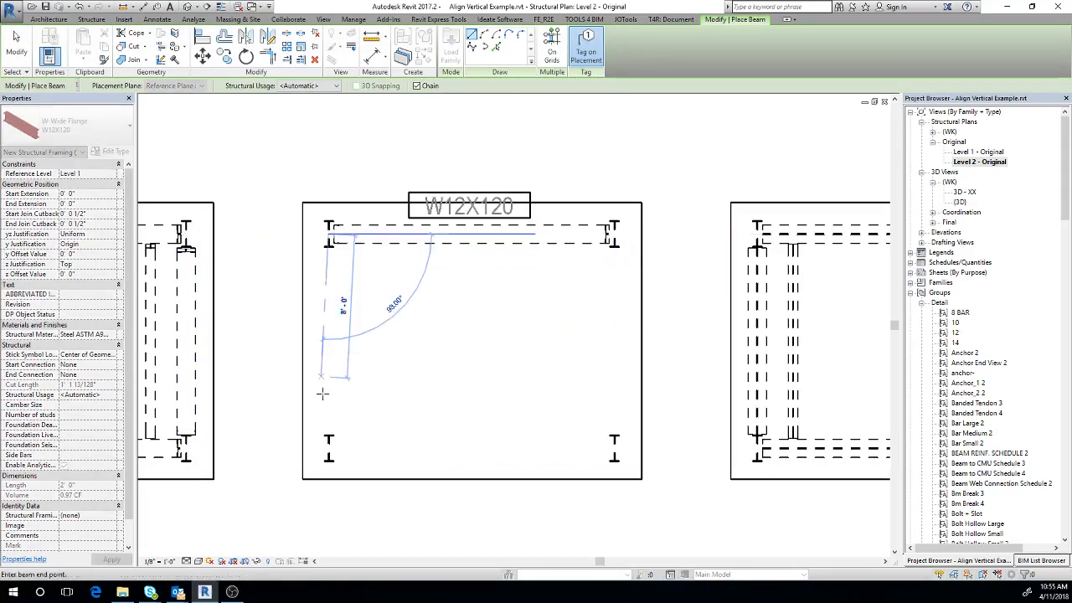
pyautogui.click(328, 449)
pyautogui.scroll(3, 615, 448)
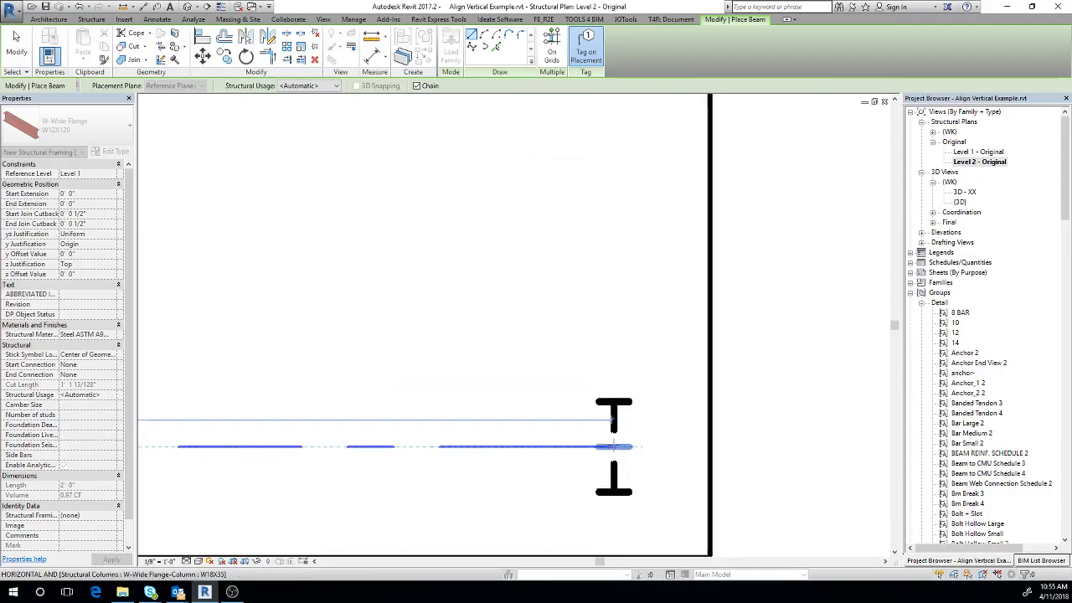
pyautogui.click(615, 446)
pyautogui.scroll(-4, 614, 446)
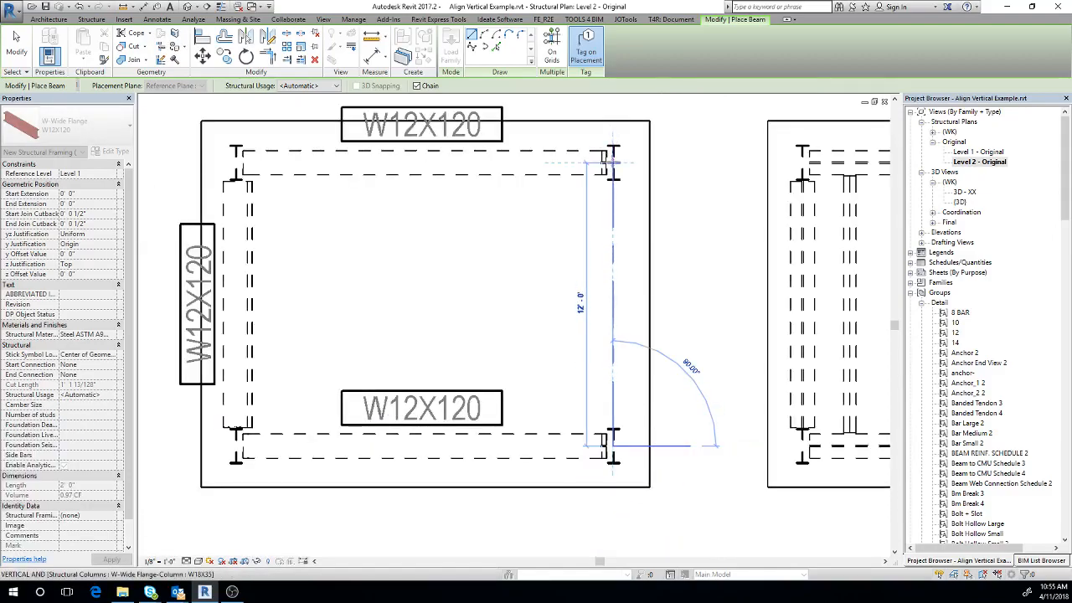
pyautogui.click(613, 165)
pyautogui.scroll(-1, 606, 221)
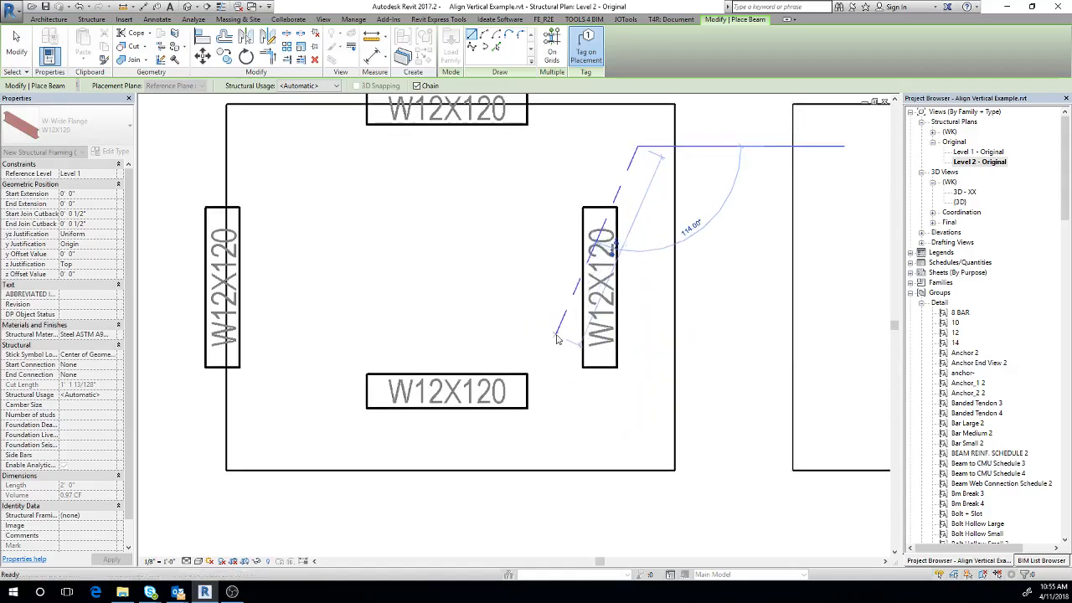
pyautogui.press('Escape')
pyautogui.press('Escape')
# - Delete the four W12X120 framing tags around the middle frame
pyautogui.click(568, 326)
pyautogui.keyDown('ctrl'); pyautogui.click(449, 382); pyautogui.keyUp('ctrl')
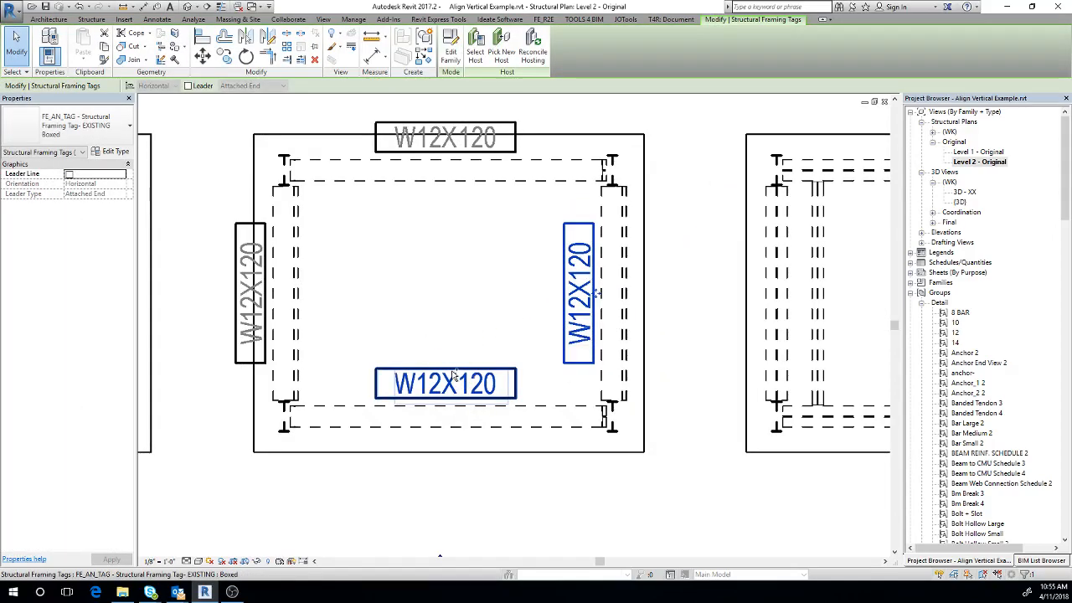
pyautogui.keyDown('ctrl'); pyautogui.click(250, 293); pyautogui.keyUp('ctrl')
pyautogui.keyDown('ctrl'); pyautogui.click(445, 138); pyautogui.keyUp('ctrl')
pyautogui.moveTo(425, 220); pyautogui.dragTo(547, 287, button='middle')
pyautogui.press('Delete')
pyautogui.scroll(-2, 548, 286)
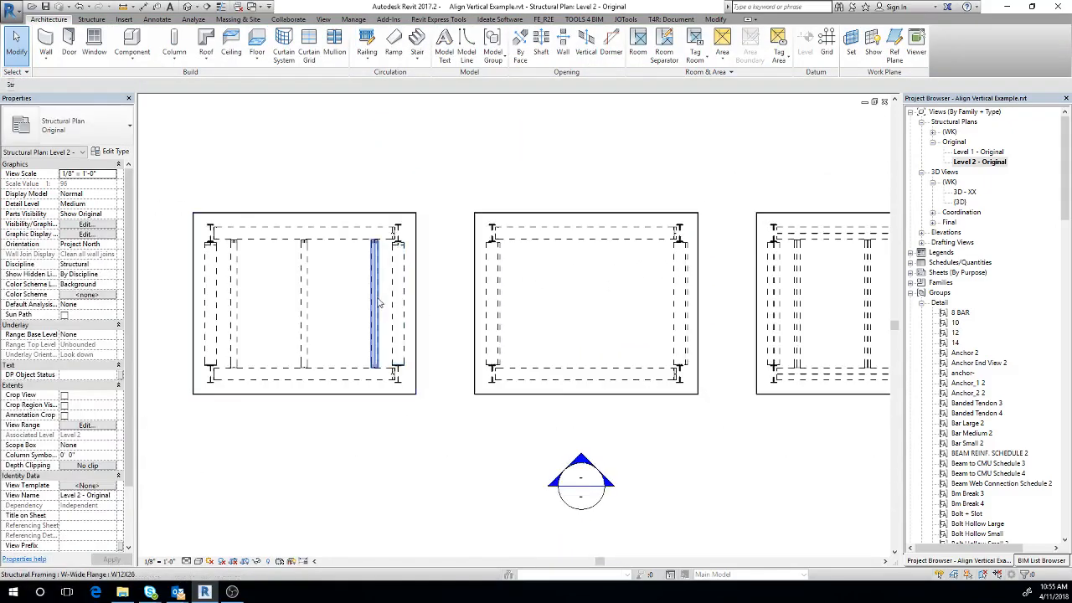
# - Start a beam system similar to the left frame's and sketch a rectangular boundary through the middle frame's four column centres
pyautogui.press('Tab')
pyautogui.click(377, 298)
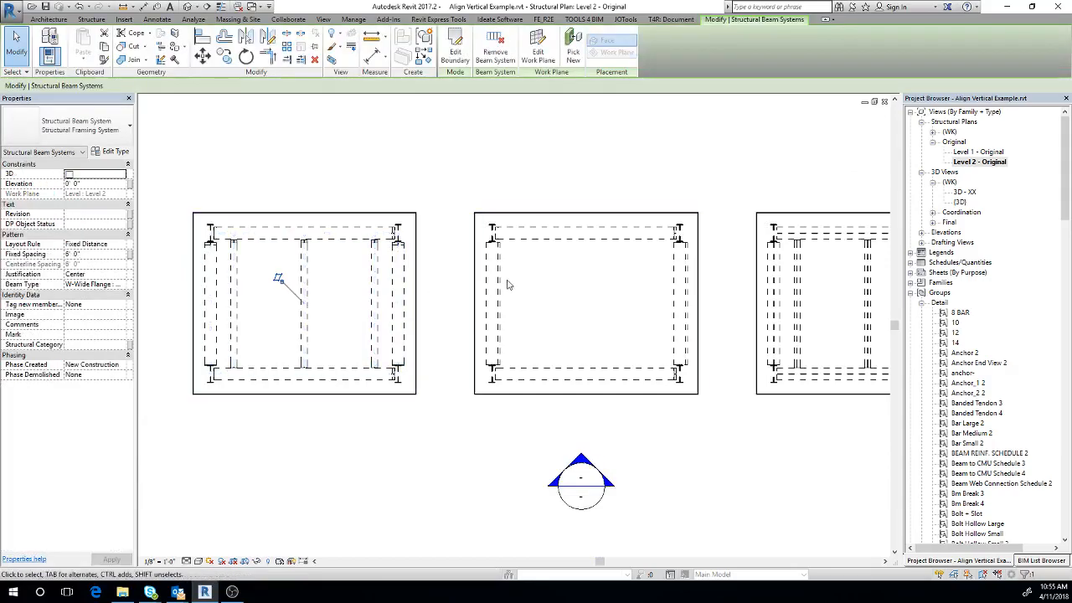
pyautogui.moveTo(513, 288); pyautogui.dragTo(476, 293, button='middle')
pyautogui.press('c')
pyautogui.press('s')
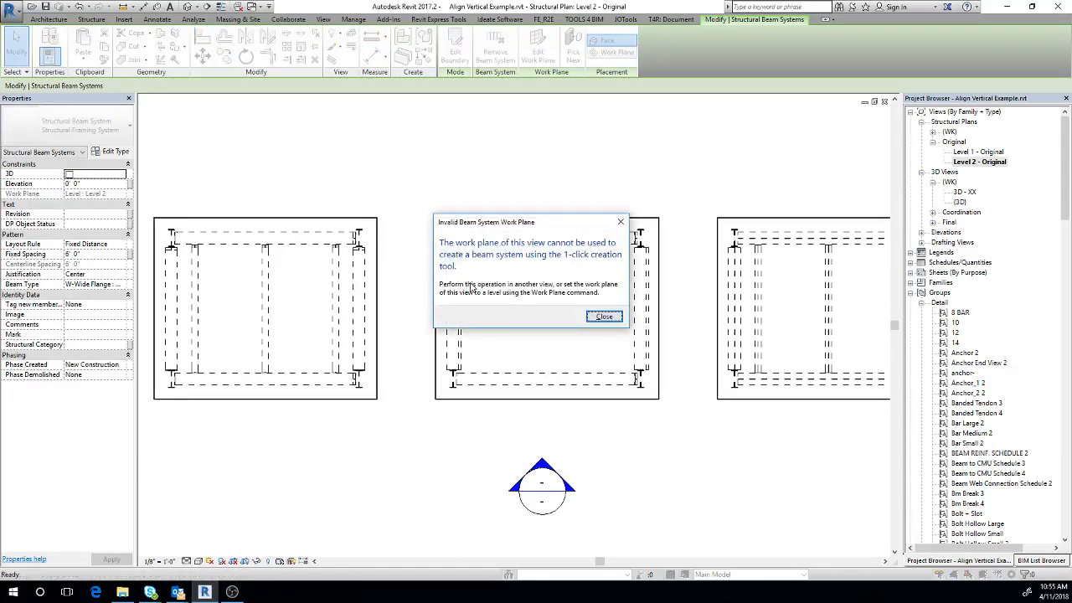
pyautogui.click(603, 316)
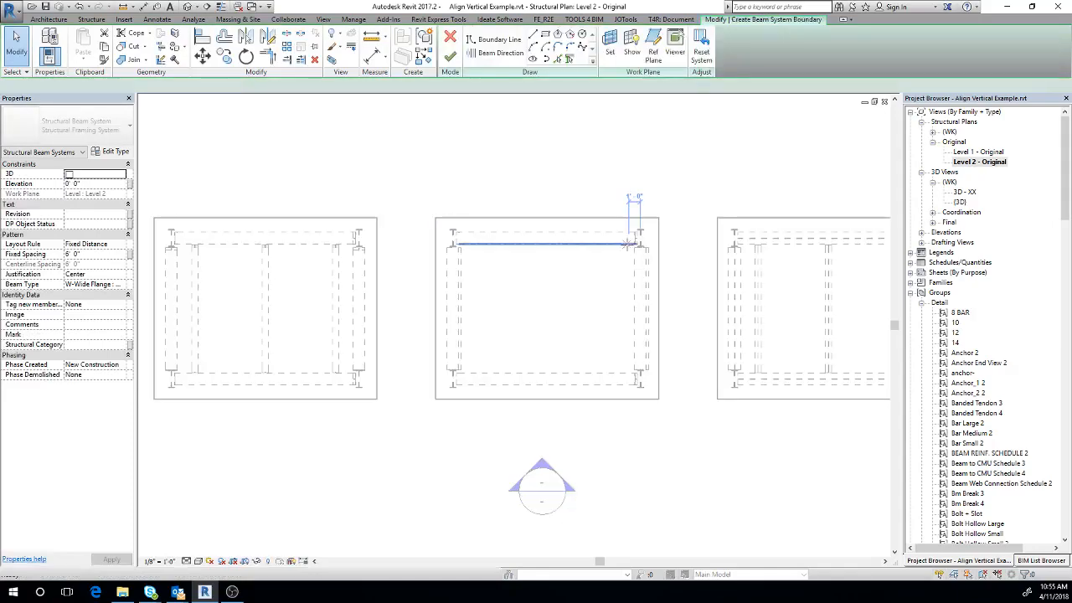
pyautogui.moveTo(584, 298); pyautogui.dragTo(592, 265, button='middle')
pyautogui.scroll(2, 592, 265)
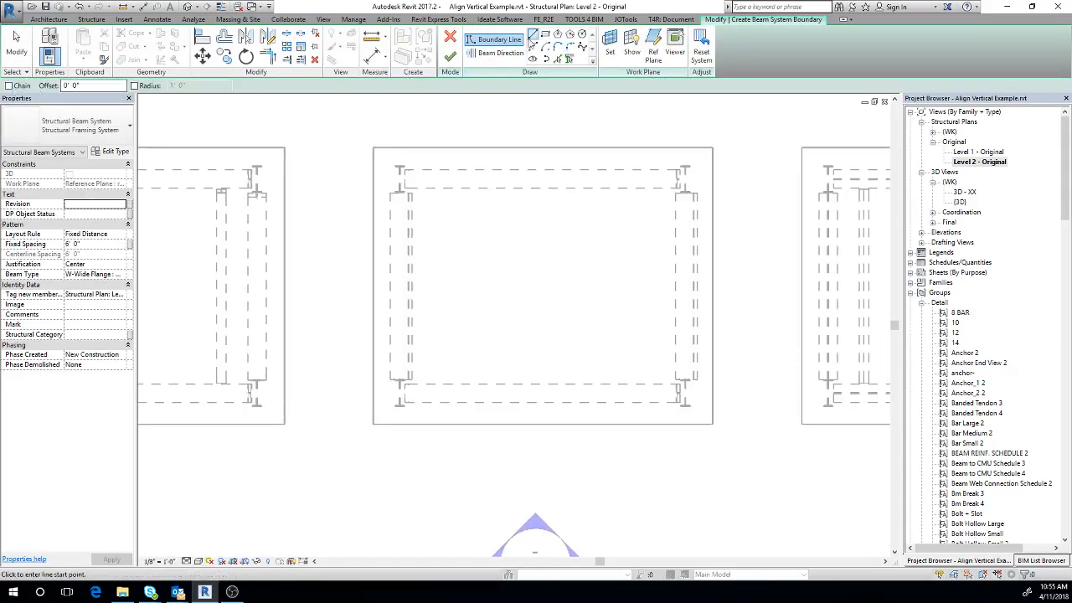
pyautogui.click(545, 40)
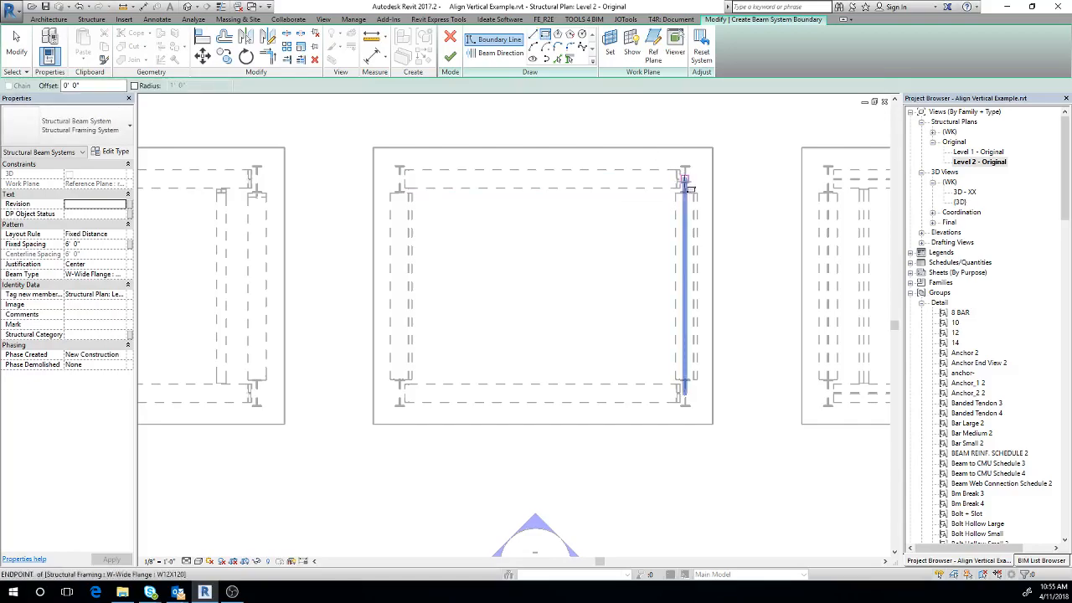
pyautogui.press('Tab')
pyautogui.click(685, 251)
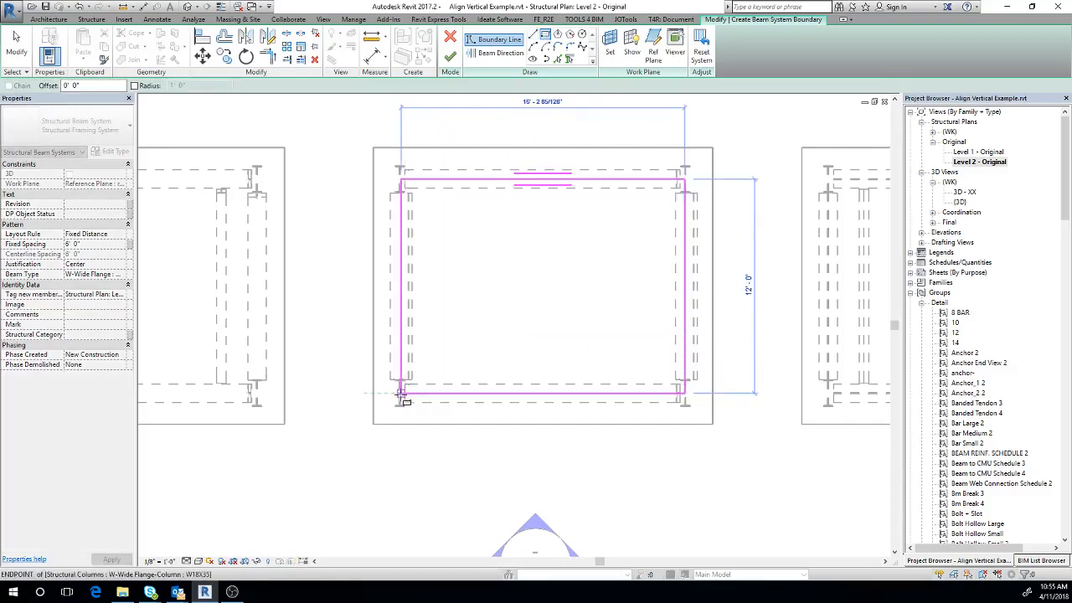
# - Set the beam direction with a vertical line about 6' long inside the boundary and finish the beam system
pyautogui.click(500, 53)
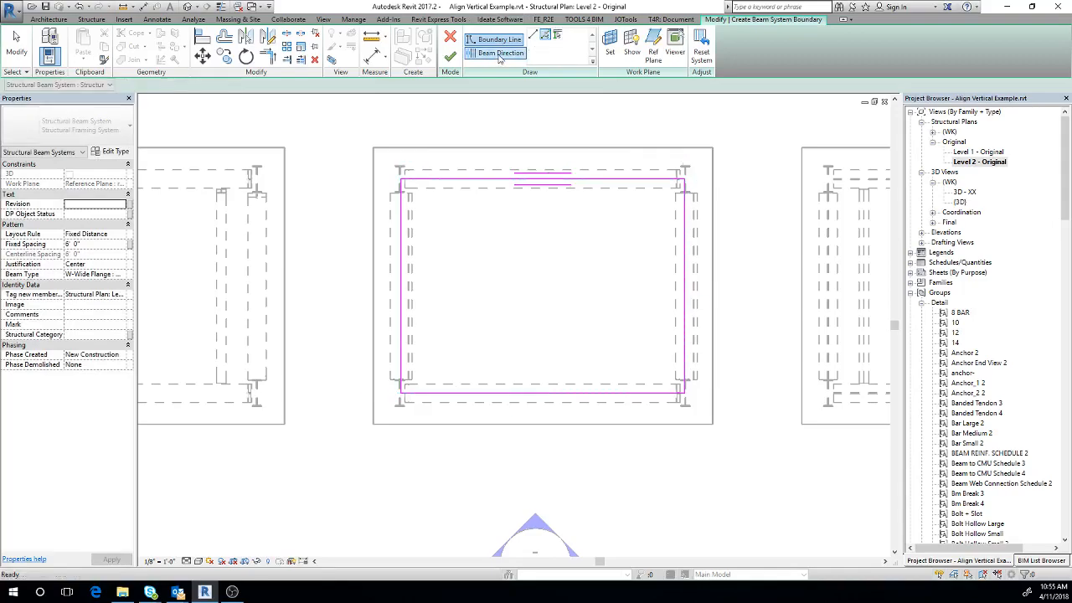
pyautogui.click(547, 232)
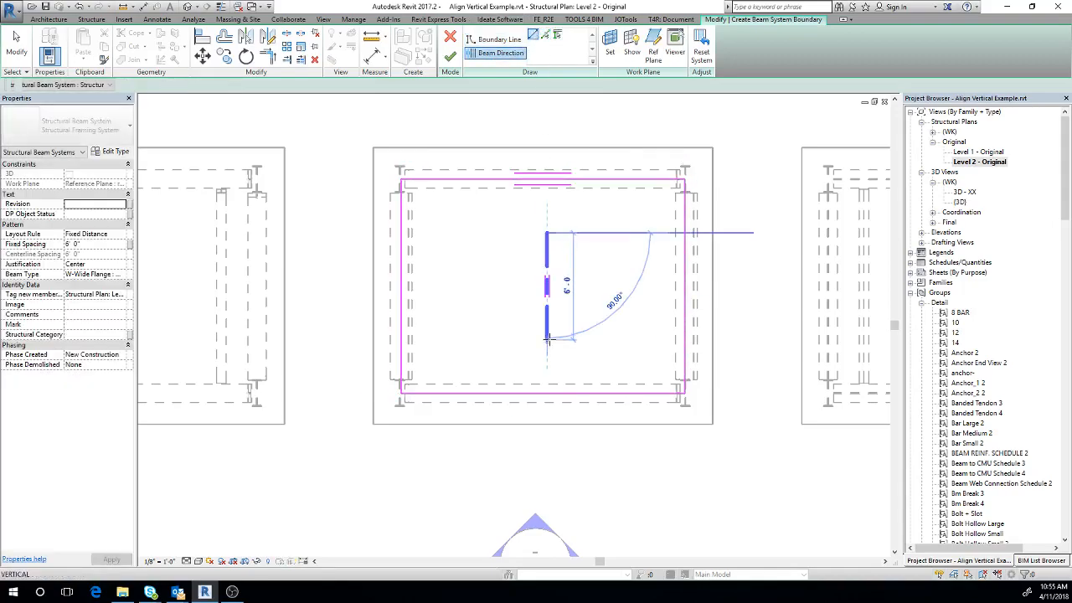
pyautogui.click(547, 339)
pyautogui.click(451, 56)
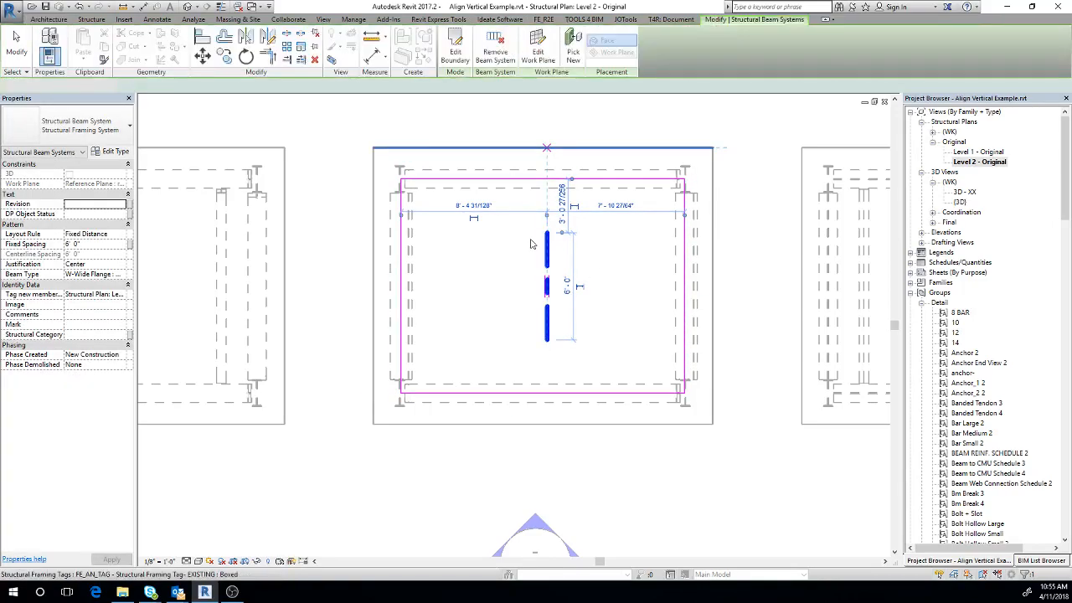
pyautogui.moveTo(566, 254); pyautogui.dragTo(529, 272, button='middle')
pyautogui.press('Escape')
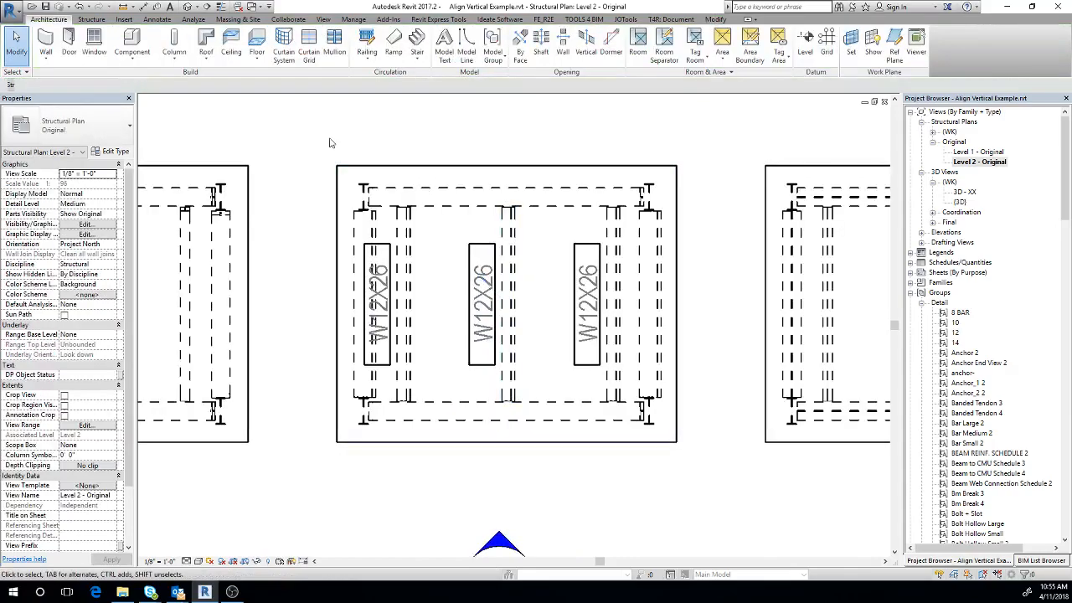
# - Examine in the 3D view how the middle frame's girders and beams sit against the underside of the sloped slab
pyautogui.moveTo(330, 139); pyautogui.dragTo(301, 139, button='middle')
pyautogui.click(188, 8)
pyautogui.keyDown('shift'); pyautogui.moveTo(574, 319); pyautogui.dragTo(592, 206, button='middle'); pyautogui.keyUp('shift')
pyautogui.scroll(4, 576, 293)
pyautogui.moveTo(566, 321); pyautogui.dragTo(658, 209, button='middle')
pyautogui.keyDown('shift'); pyautogui.moveTo(612, 304); pyautogui.dragTo(522, 372, button='middle'); pyautogui.keyUp('shift')
pyautogui.click(608, 272)
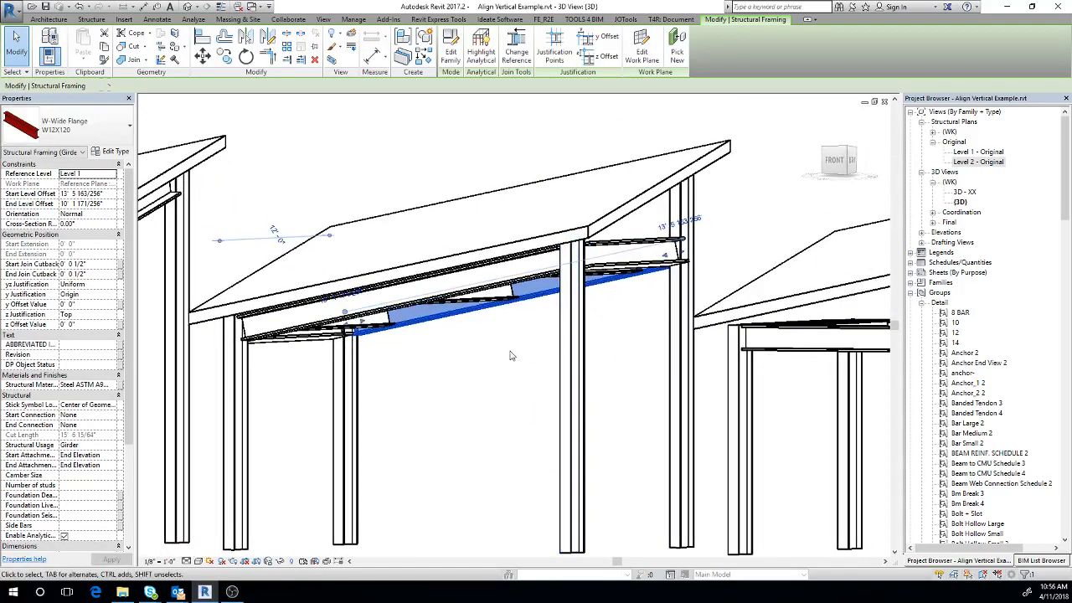
pyautogui.keyDown('shift'); pyautogui.moveTo(511, 356); pyautogui.dragTo(624, 289, button='middle'); pyautogui.keyUp('shift')
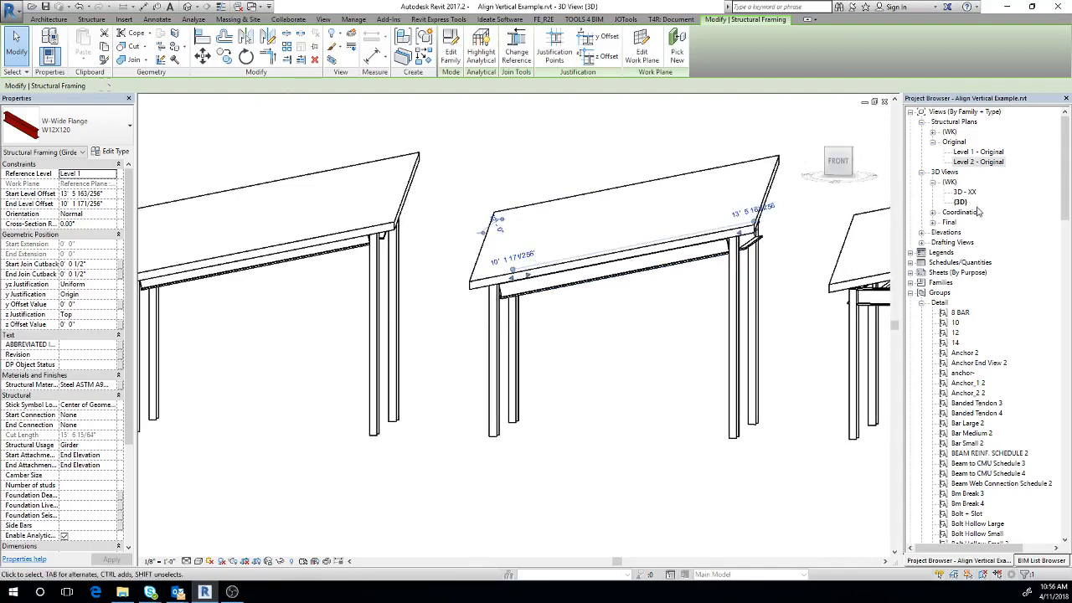
# - Open the Elevation 1 - b view and select the middle frame's sloped girder
pyautogui.click(933, 223)
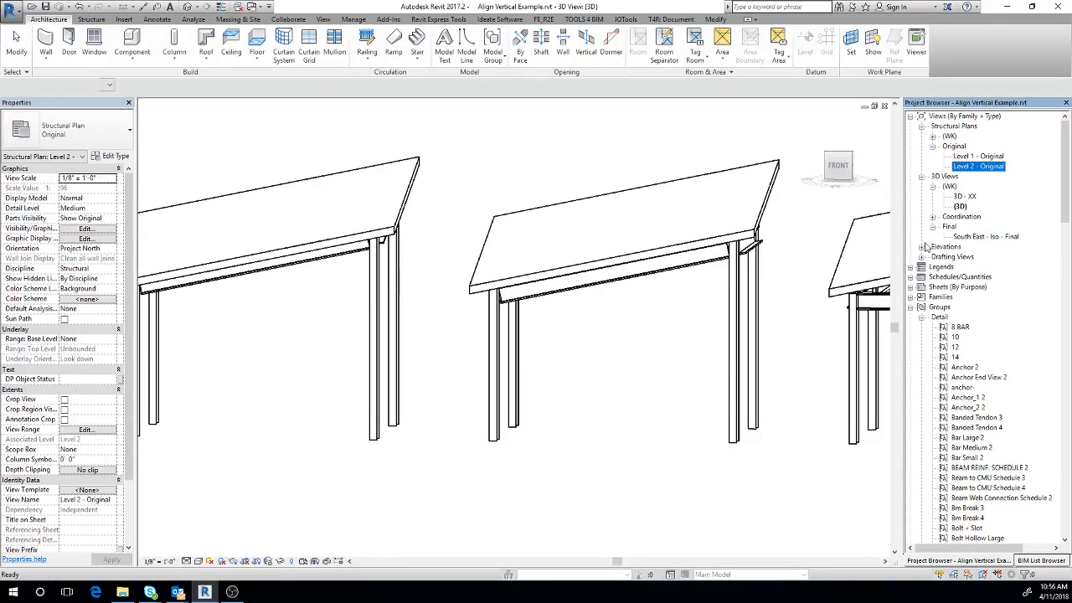
pyautogui.click(922, 246)
pyautogui.click(932, 256)
pyautogui.doubleClick(973, 266)
pyautogui.click(536, 295)
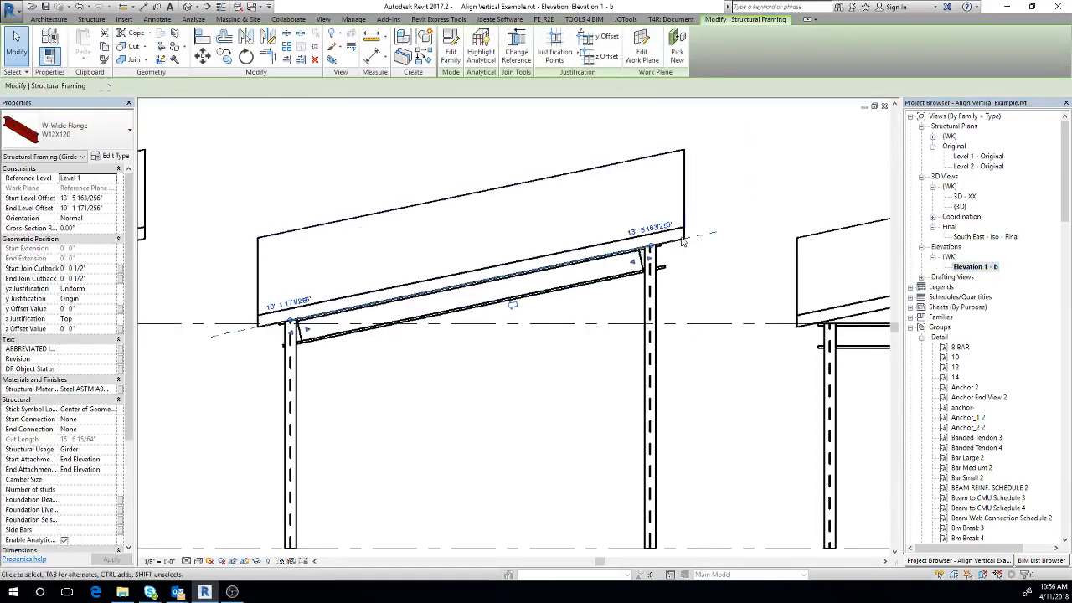
# - Move the roof plane reference plane straight down by 1' in the elevation
pyautogui.click(716, 237)
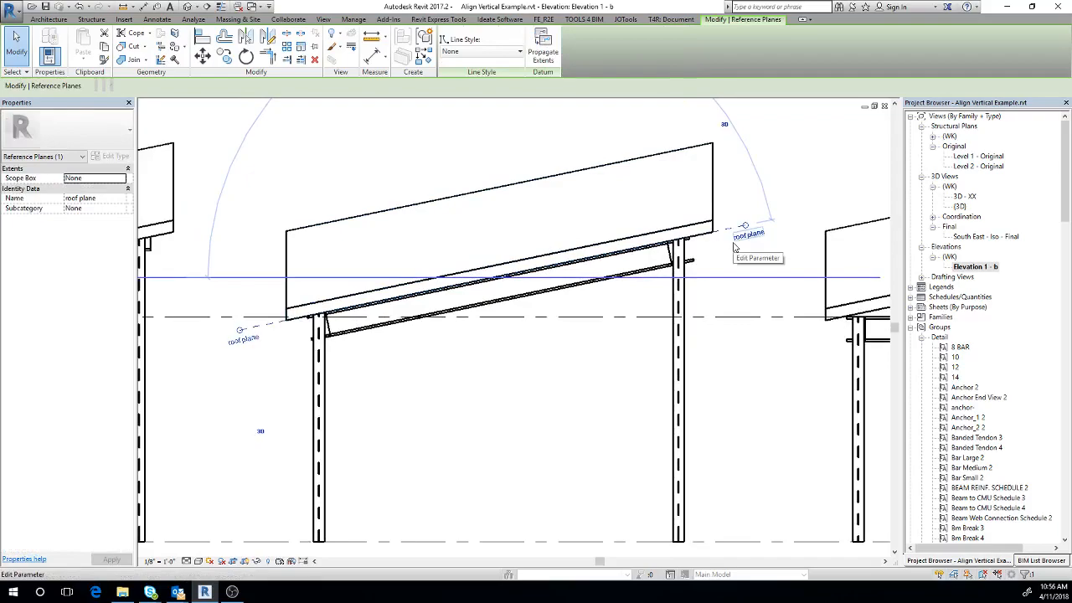
pyautogui.press('m')
pyautogui.press('v')
pyautogui.click(737, 227)
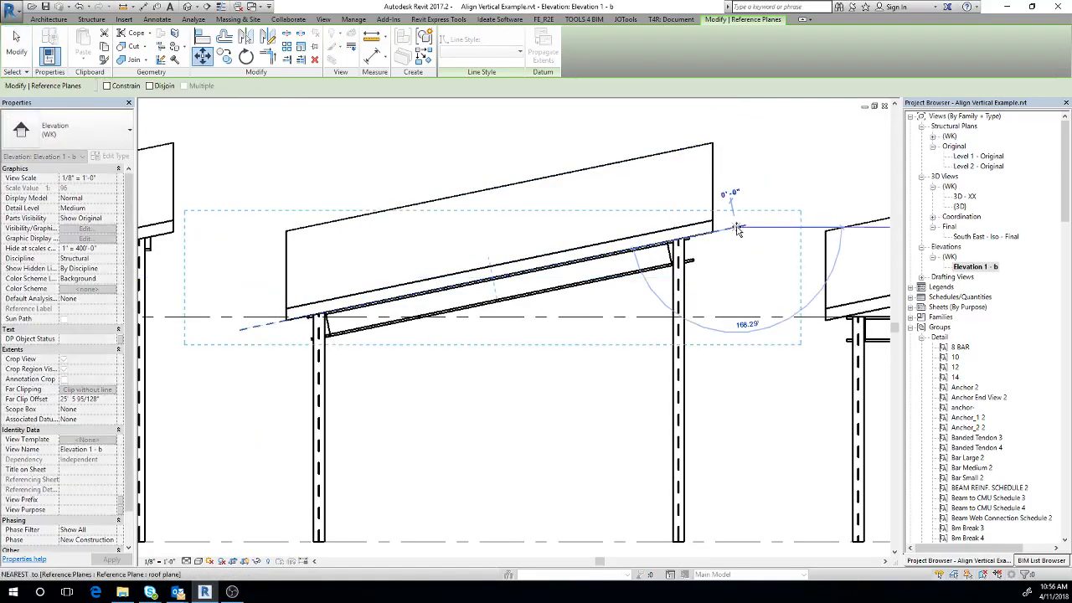
pyautogui.press('Return')
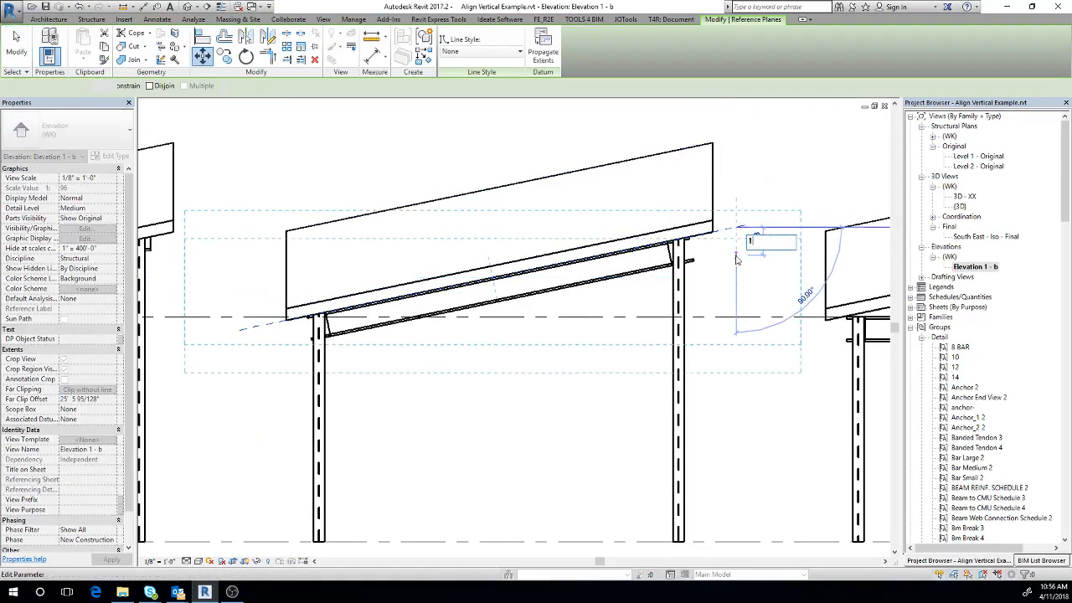
pyautogui.moveTo(732, 322); pyautogui.dragTo(749, 306, button='middle')
pyautogui.press('Escape')
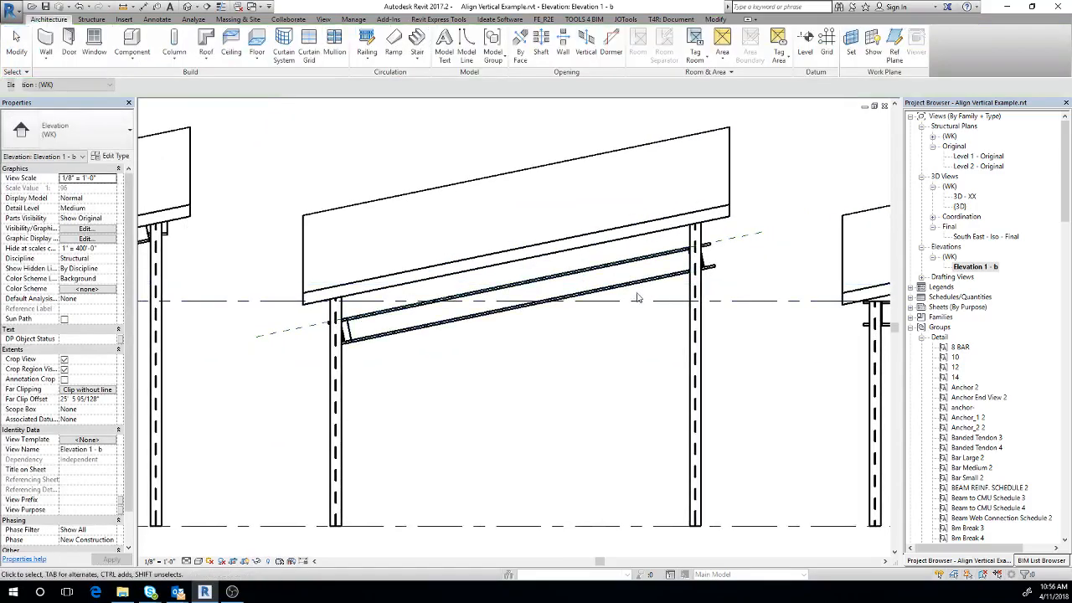
pyautogui.scroll(-1, 645, 301)
pyautogui.moveTo(765, 372); pyautogui.dragTo(738, 400, button='middle')
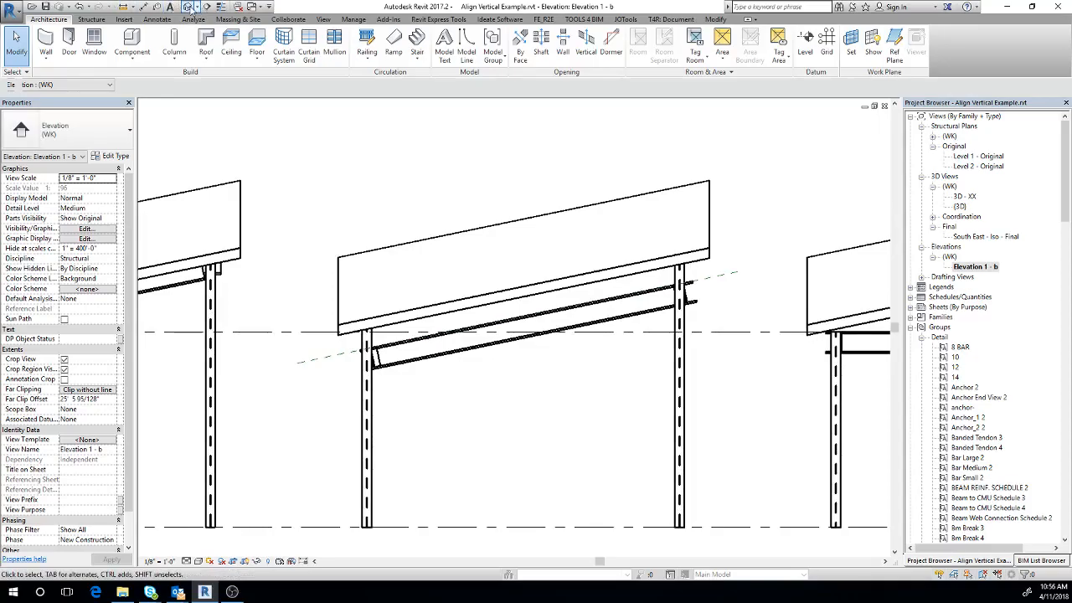
# - Delete all the sloped girders and the beam system of the middle frame in the 3D view, keeping its columns
pyautogui.click(190, 7)
pyautogui.keyDown('shift'); pyautogui.moveTo(591, 223); pyautogui.dragTo(431, 268, button='middle'); pyautogui.keyUp('shift')
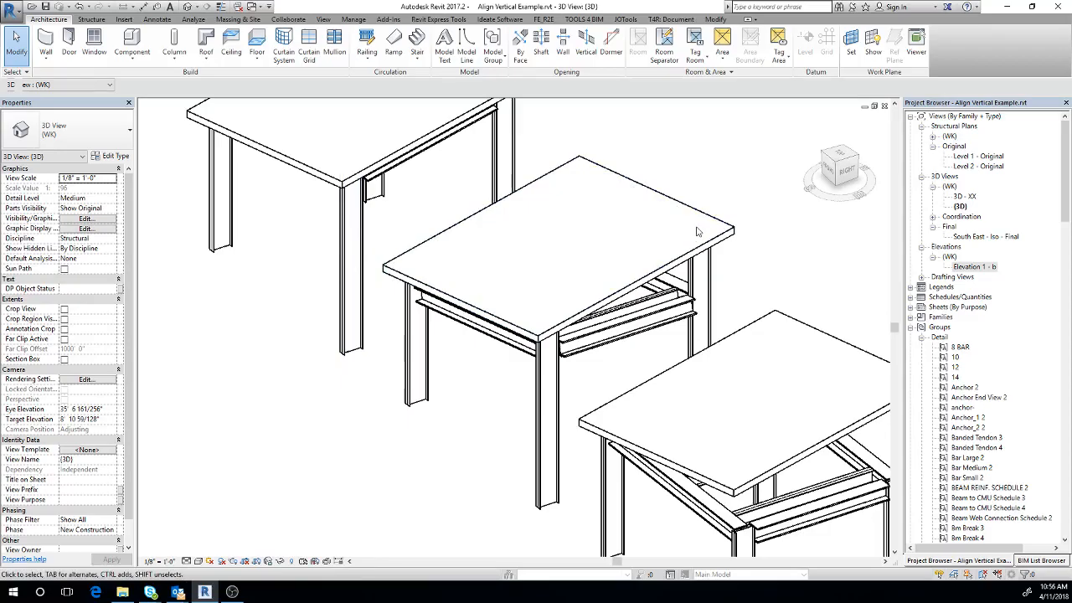
pyautogui.moveTo(696, 231); pyautogui.dragTo(608, 242, button='middle')
pyautogui.moveTo(611, 294); pyautogui.dragTo(460, 262, button='middle')
pyautogui.keyDown('shift'); pyautogui.moveTo(621, 317); pyautogui.dragTo(645, 324, button='middle'); pyautogui.keyUp('shift')
pyautogui.scroll(1, 481, 322)
pyautogui.moveTo(473, 322); pyautogui.dragTo(811, 217)
pyautogui.keyDown('shift'); pyautogui.moveTo(810, 216); pyautogui.dragTo(718, 348, button='middle'); pyautogui.keyUp('shift')
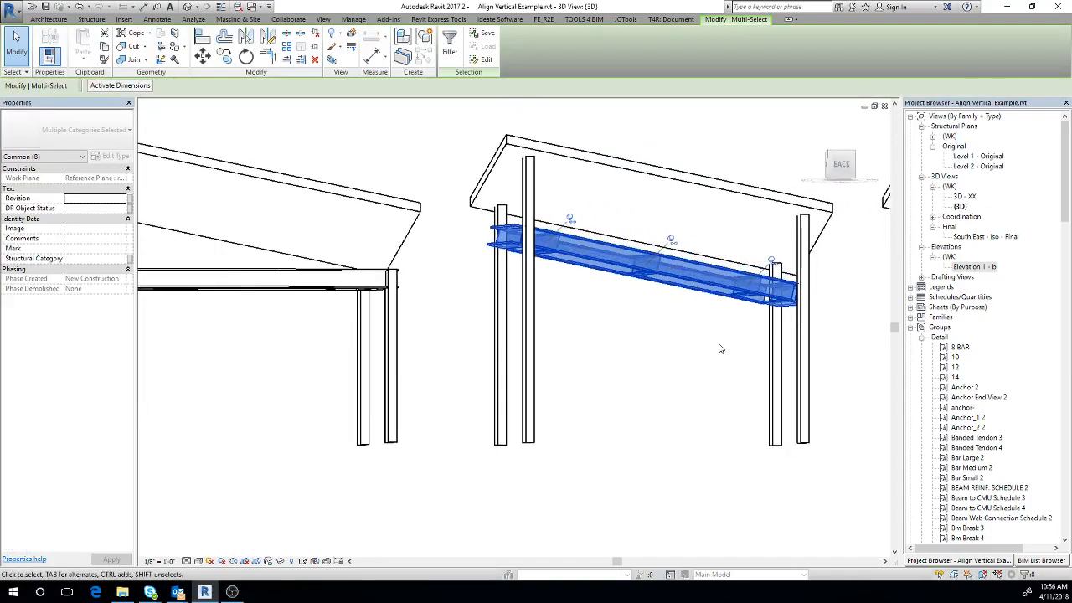
pyautogui.press('Delete')
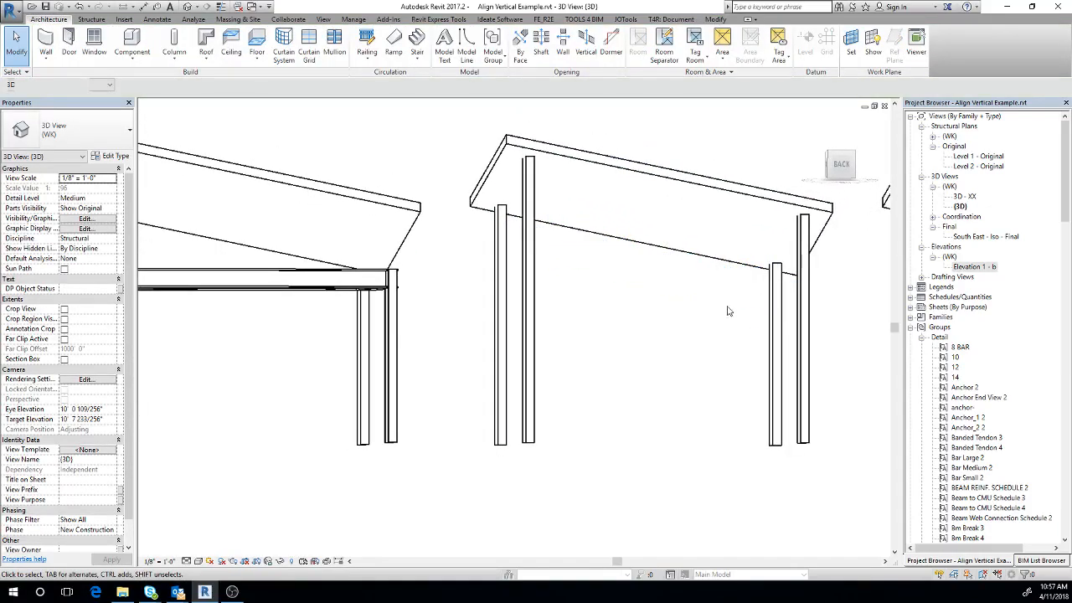
# - Bring the middle slab's underside into view and run the Dynamo Player script Reference Plane - From Surface
pyautogui.keyDown('shift'); pyautogui.moveTo(639, 269); pyautogui.dragTo(620, 340, button='middle'); pyautogui.keyUp('shift')
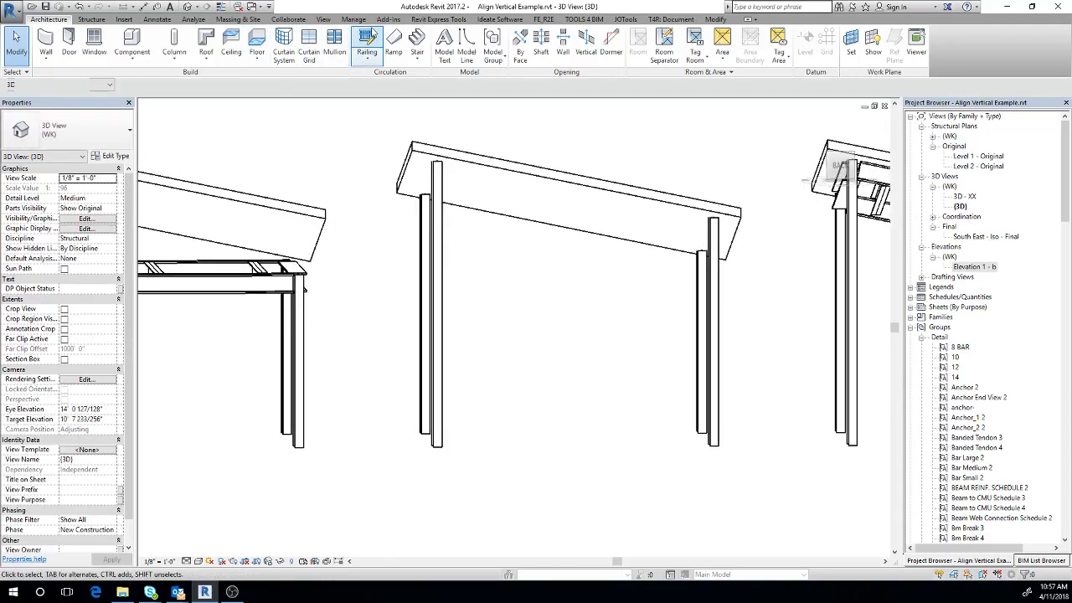
pyautogui.click(352, 18)
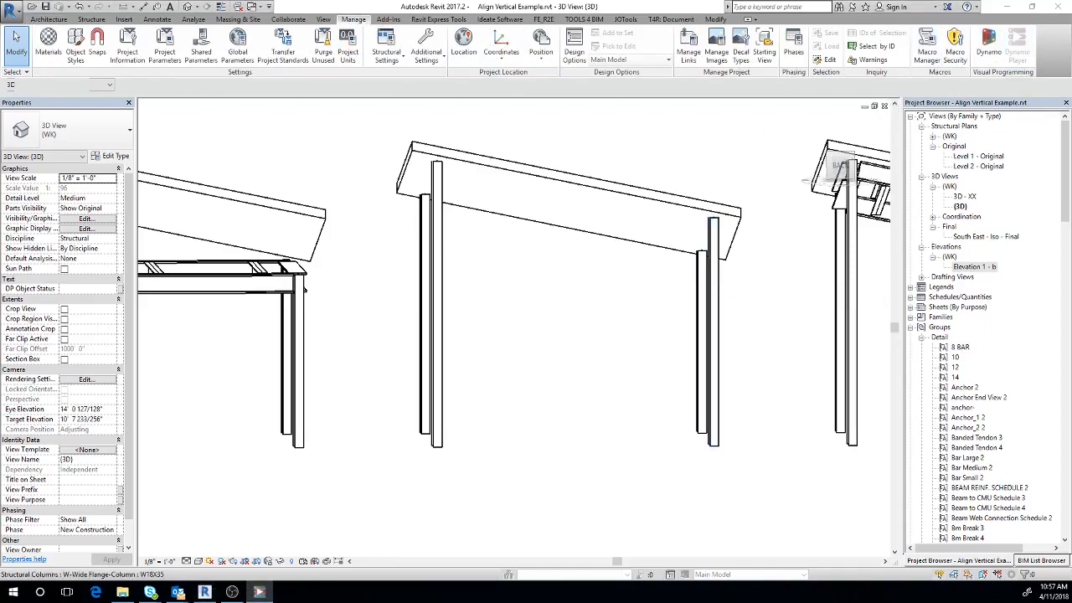
pyautogui.moveTo(621, 28); pyautogui.dragTo(702, 20)
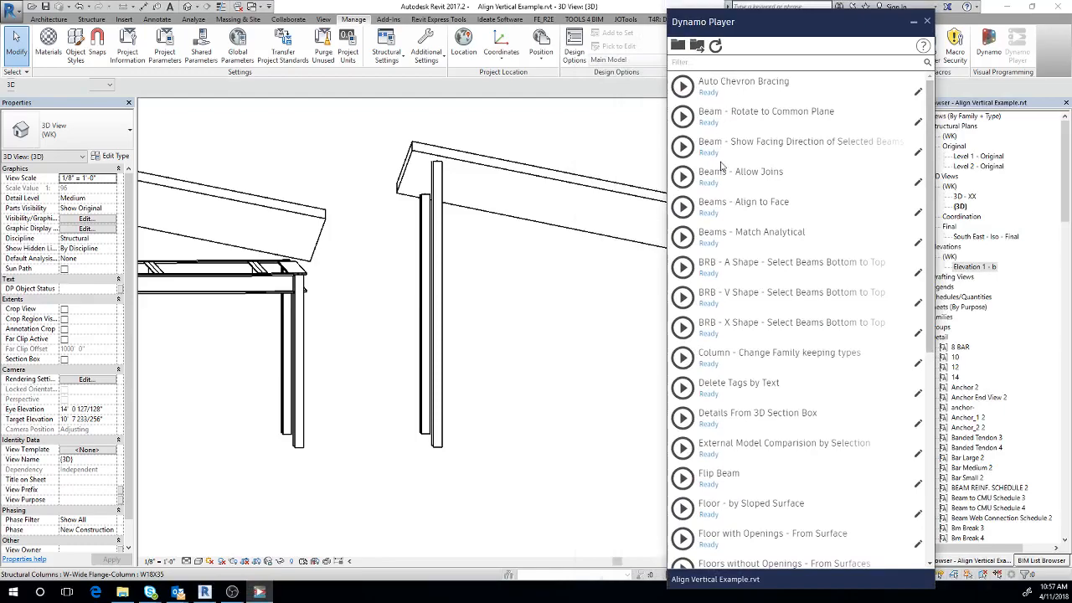
pyautogui.moveTo(930, 197); pyautogui.dragTo(909, 421)
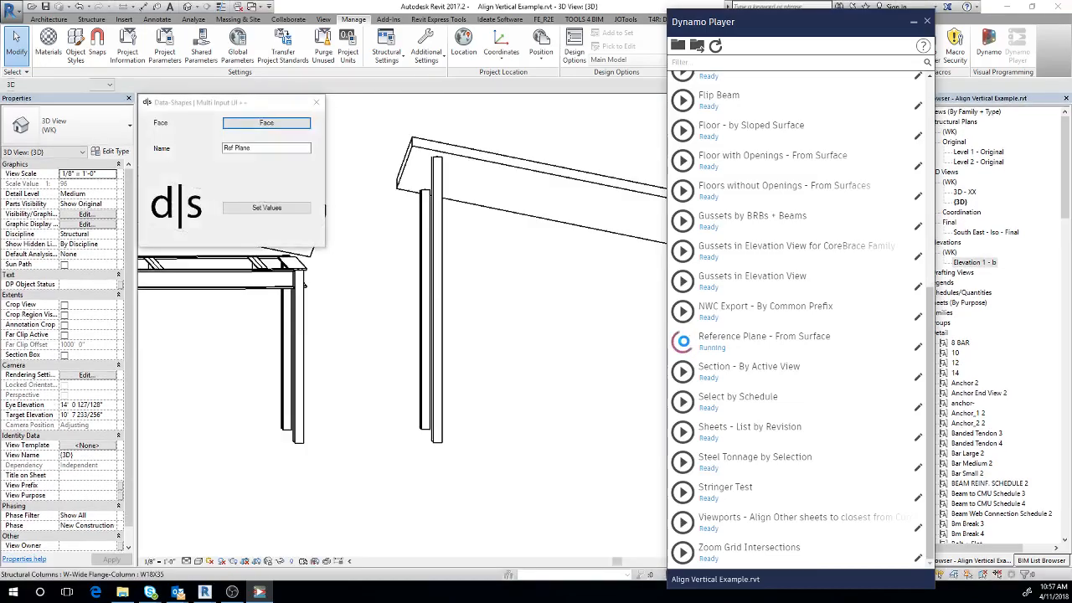
# - Generate a reference plane named Roof 2 from the middle slab's underside face and close Dynamo Player
pyautogui.click(251, 124)
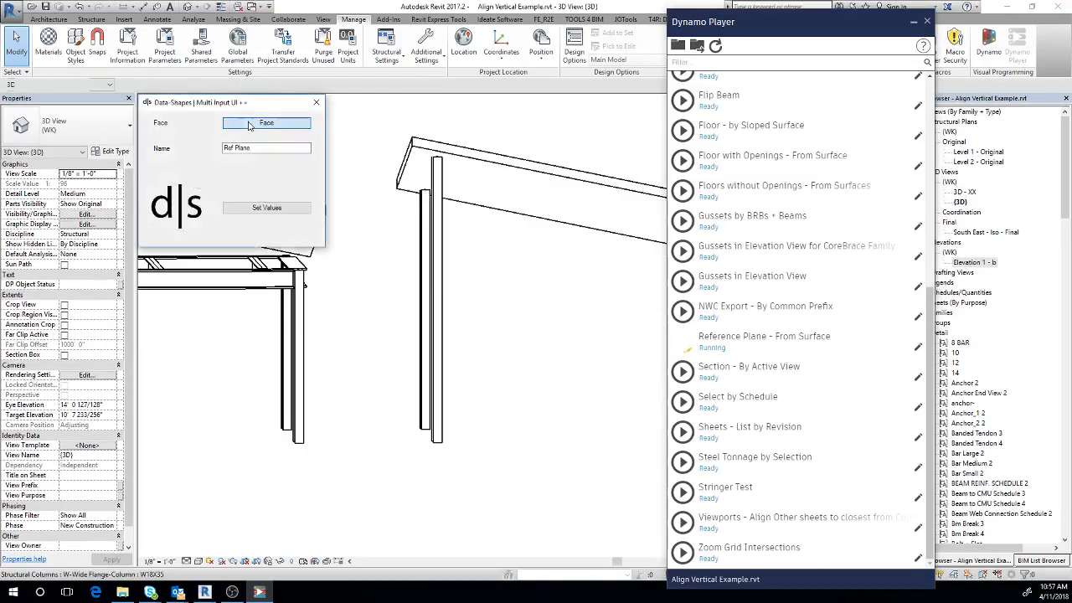
pyautogui.click(519, 188)
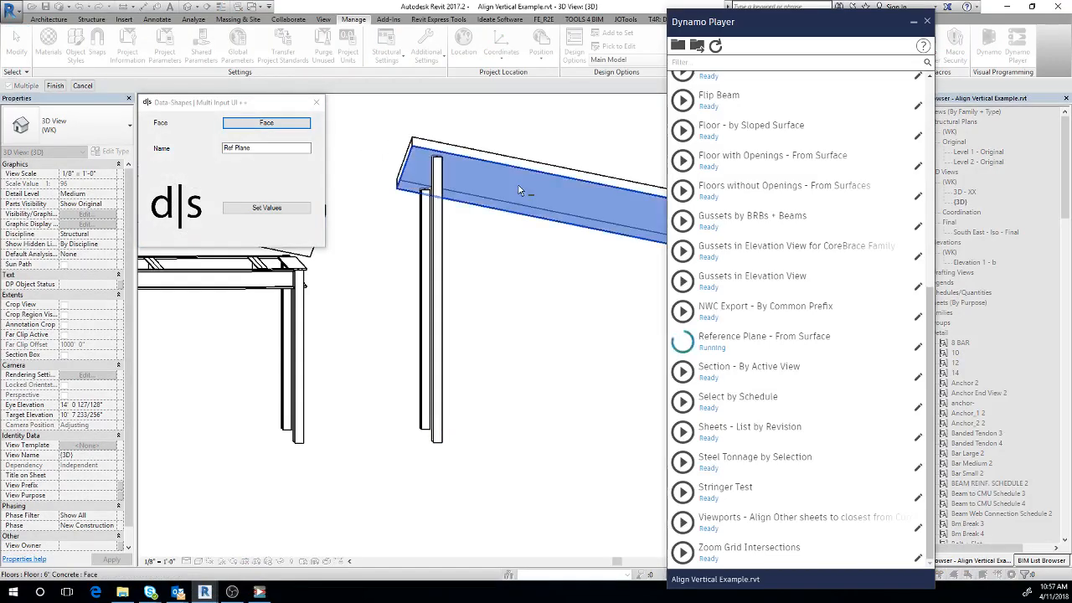
pyautogui.click(50, 88)
pyautogui.click(276, 147)
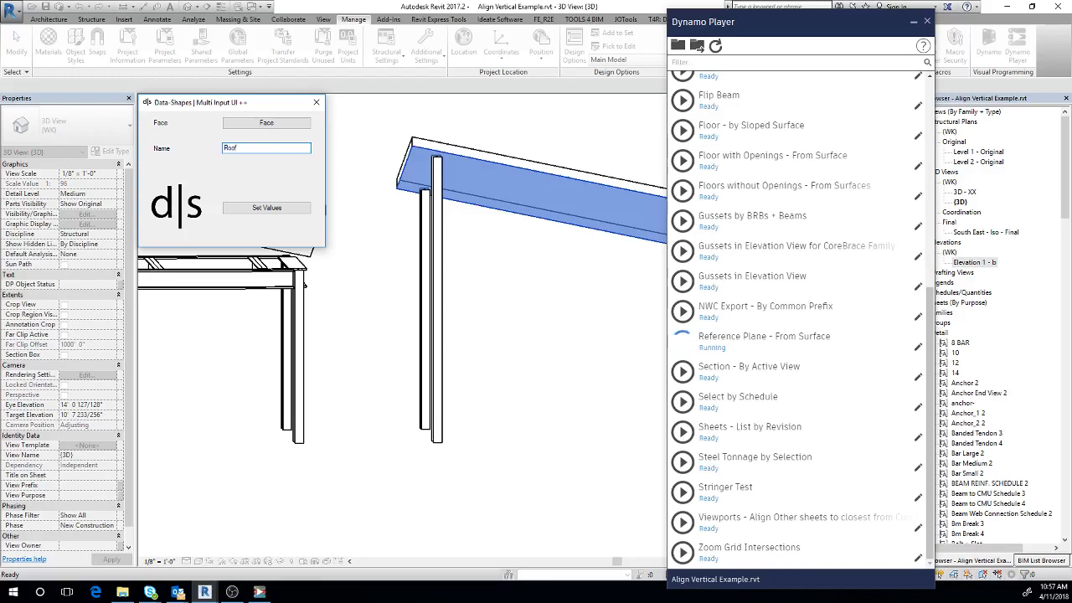
pyautogui.click(249, 210)
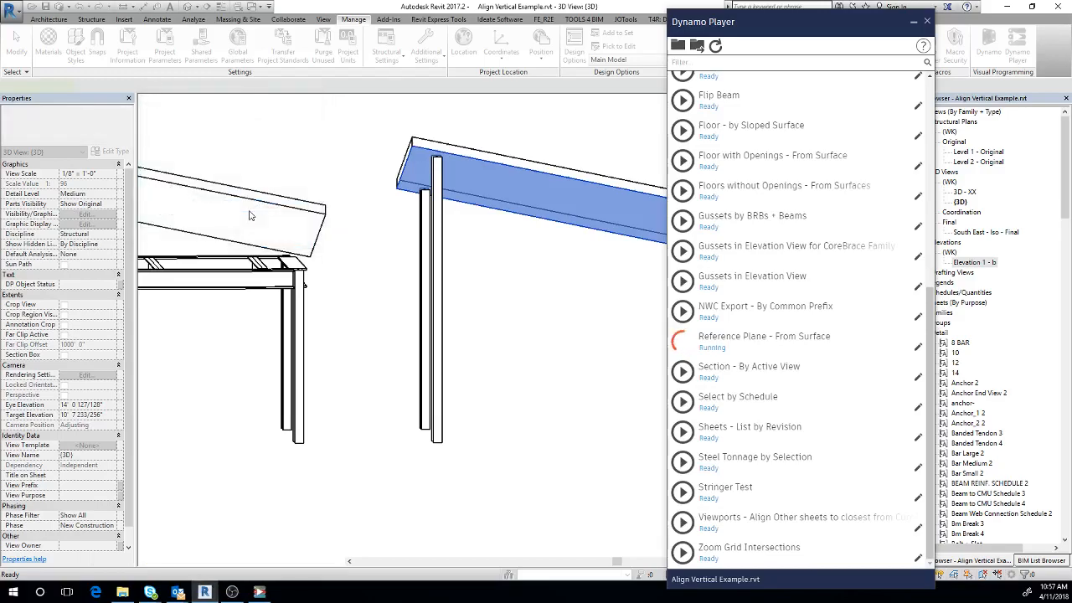
pyautogui.moveTo(460, 234); pyautogui.dragTo(507, 406, button='middle')
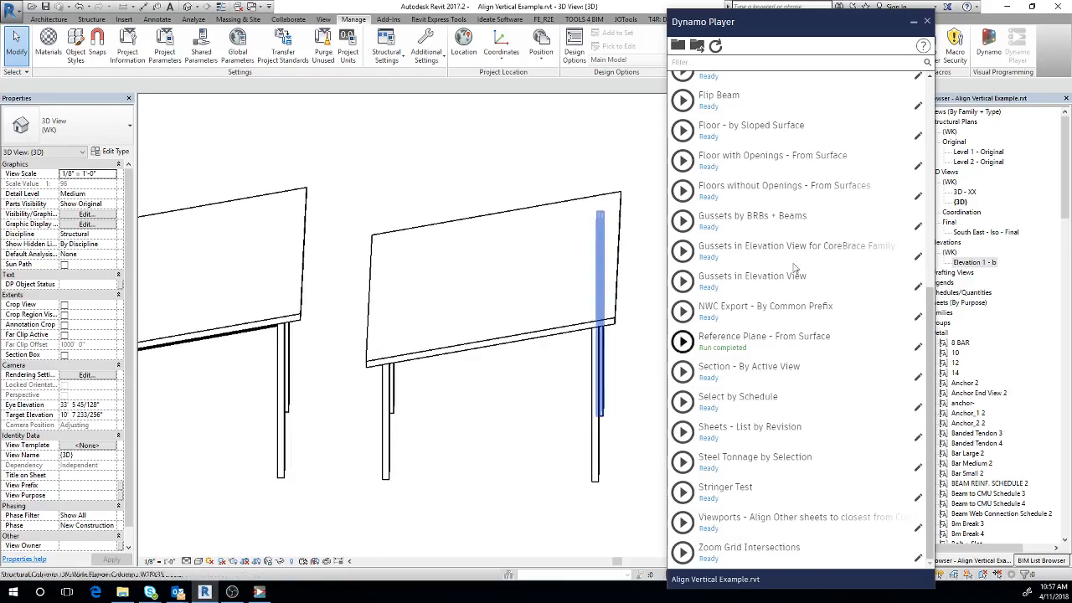
pyautogui.click(927, 21)
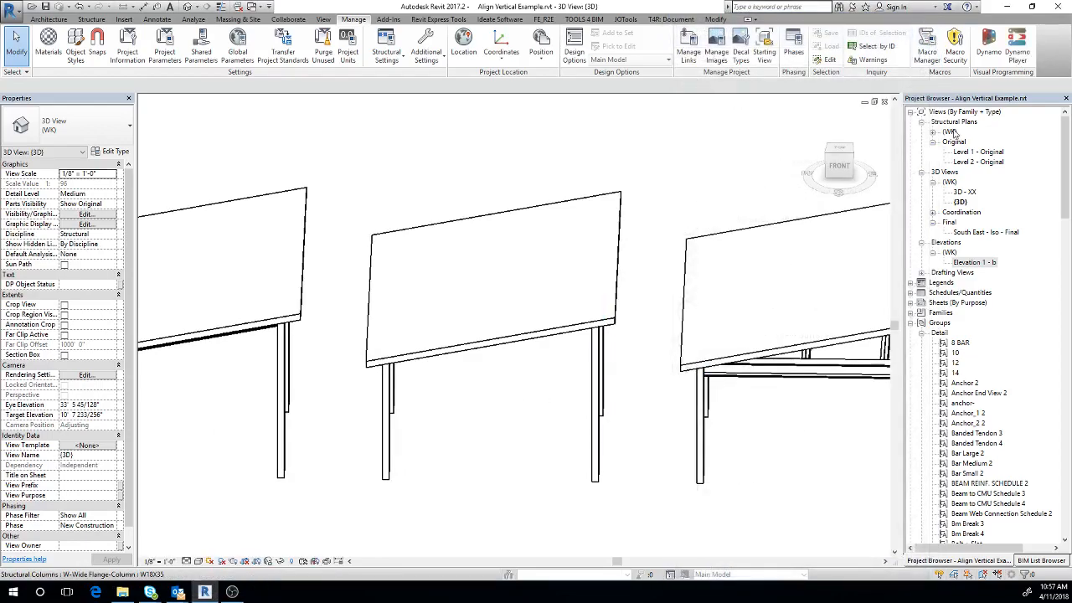
# - Open the Elevation 1 - b view and examine the reference planes around the middle slab's underside
pyautogui.doubleClick(974, 262)
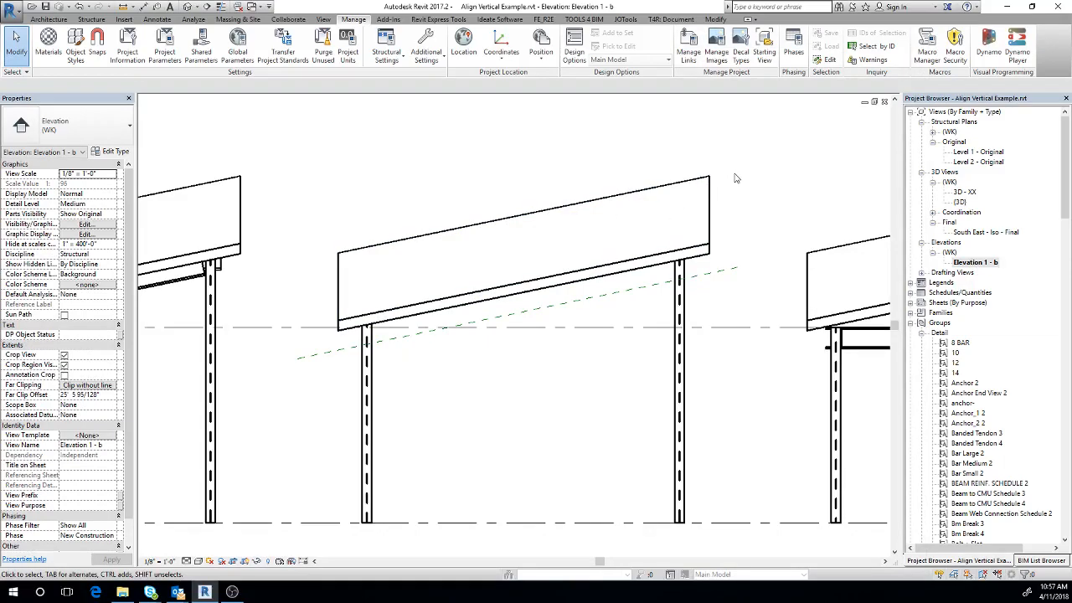
pyautogui.moveTo(585, 165); pyautogui.dragTo(636, 172, button='middle')
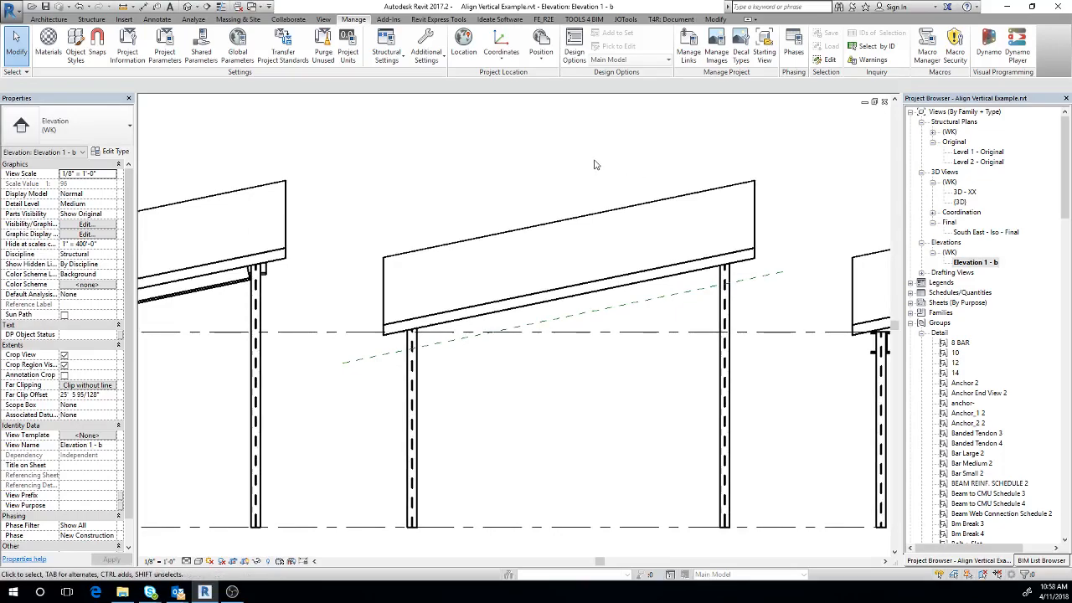
pyautogui.moveTo(591, 169); pyautogui.dragTo(646, 202, button='middle')
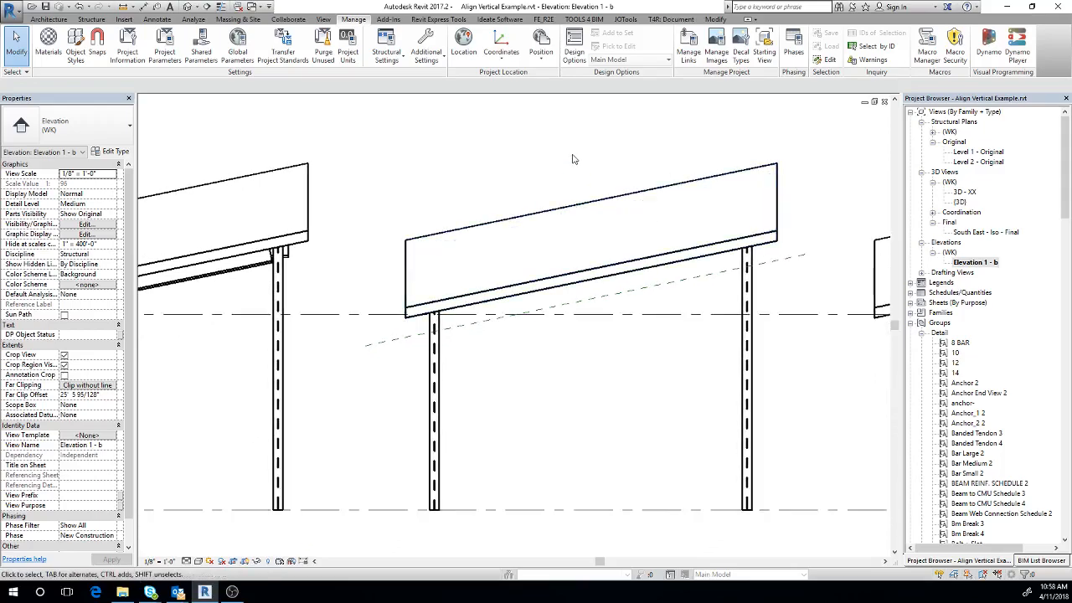
pyautogui.moveTo(591, 169); pyautogui.dragTo(596, 175, button='middle')
pyautogui.moveTo(520, 170); pyautogui.dragTo(483, 182, button='middle')
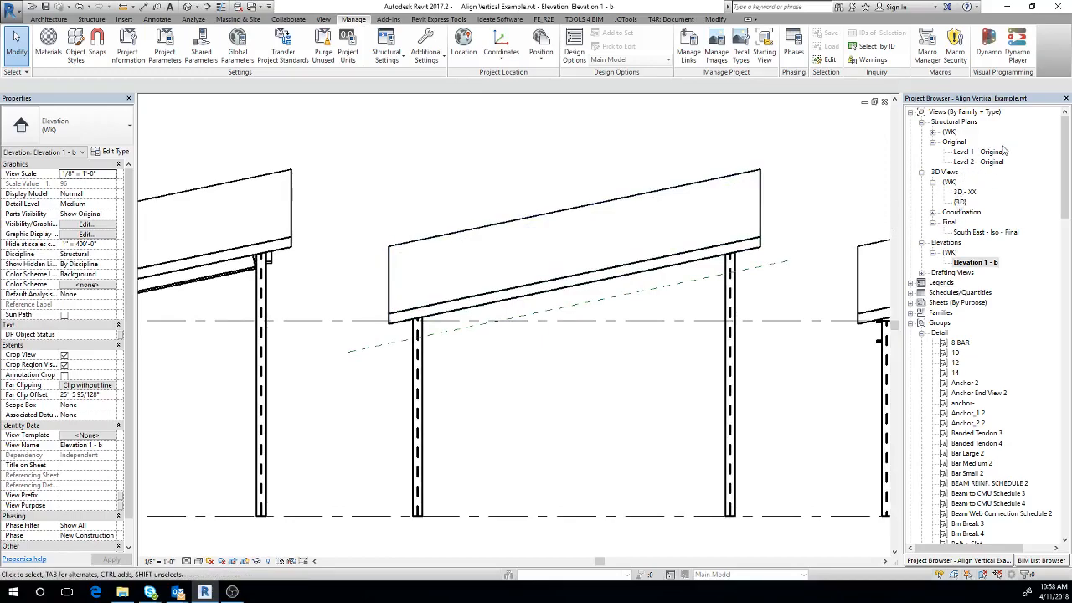
# - In the Level 2 - Original plan, start a W12X120 beam matching the neighbouring frame's girder, with reference plane Roof 2 as placement plane
pyautogui.doubleClick(980, 163)
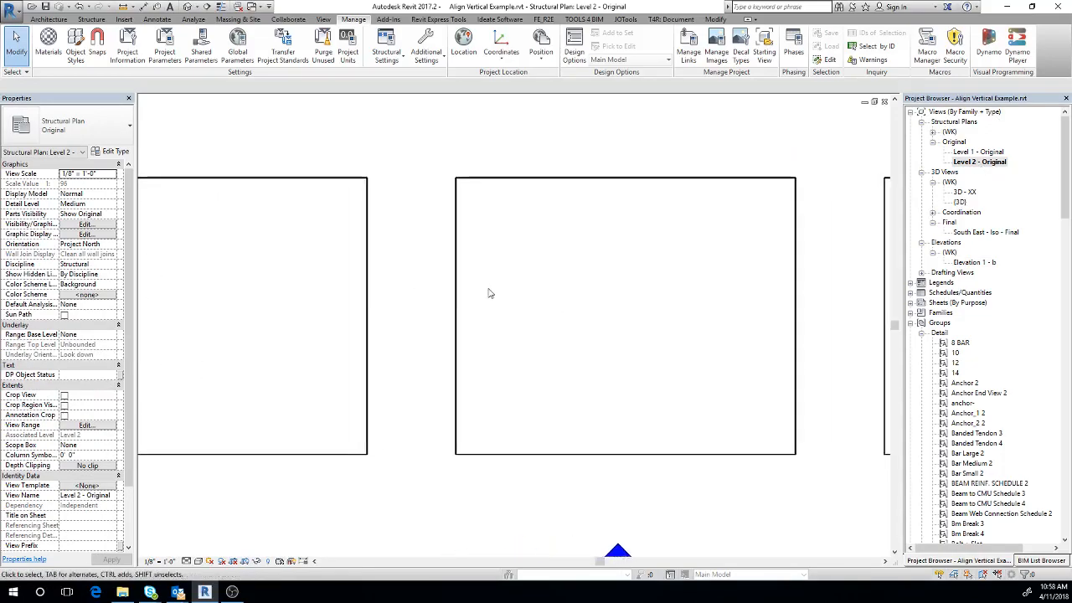
pyautogui.press('c')
pyautogui.press('s')
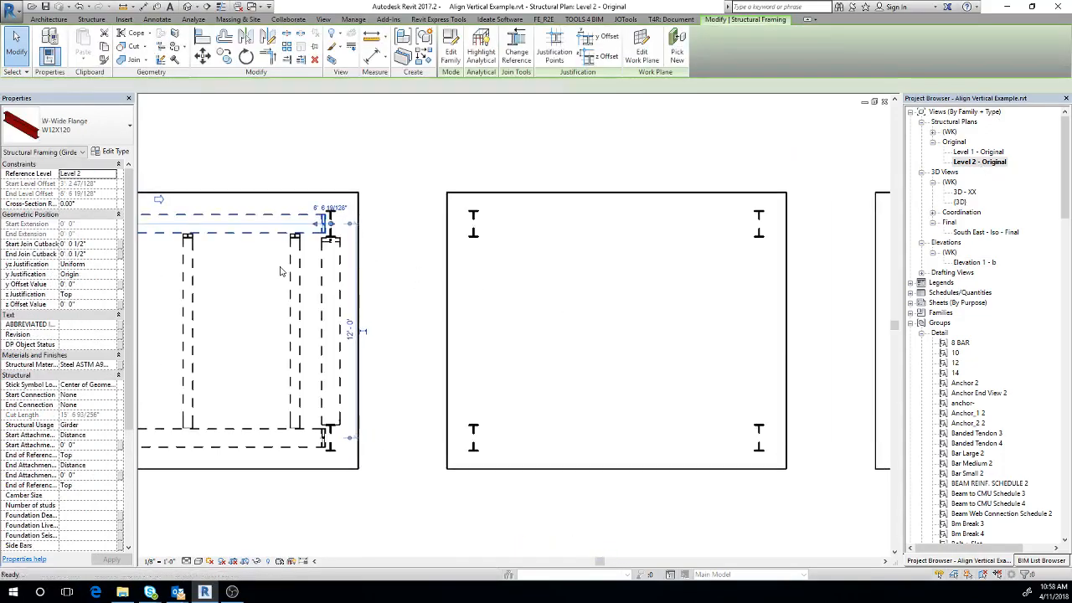
pyautogui.moveTo(543, 243); pyautogui.dragTo(441, 267, button='middle')
pyautogui.moveTo(516, 335); pyautogui.dragTo(546, 320, button='middle')
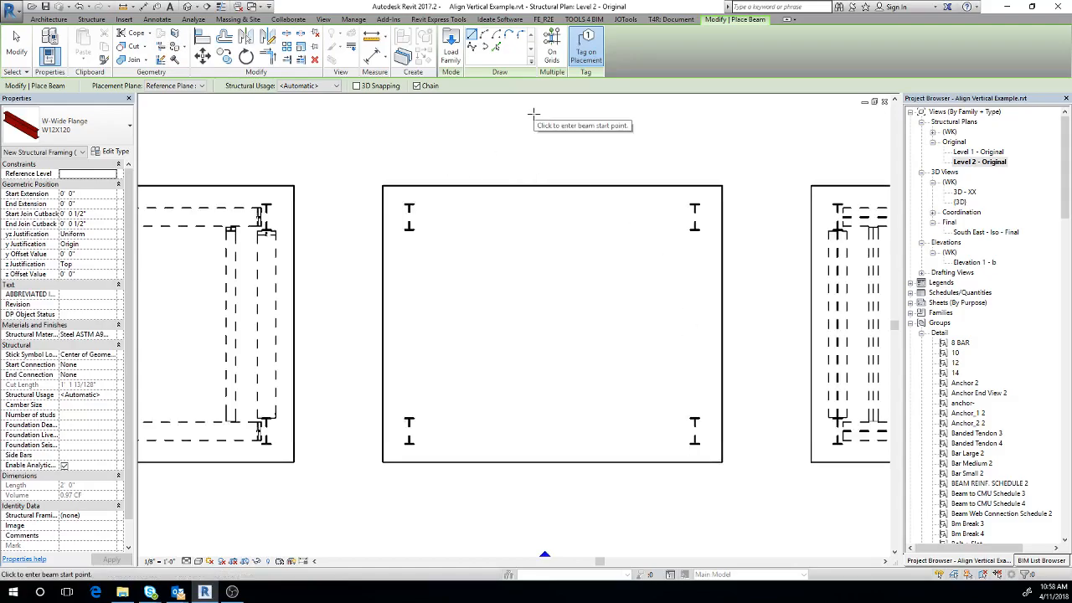
pyautogui.click(200, 86)
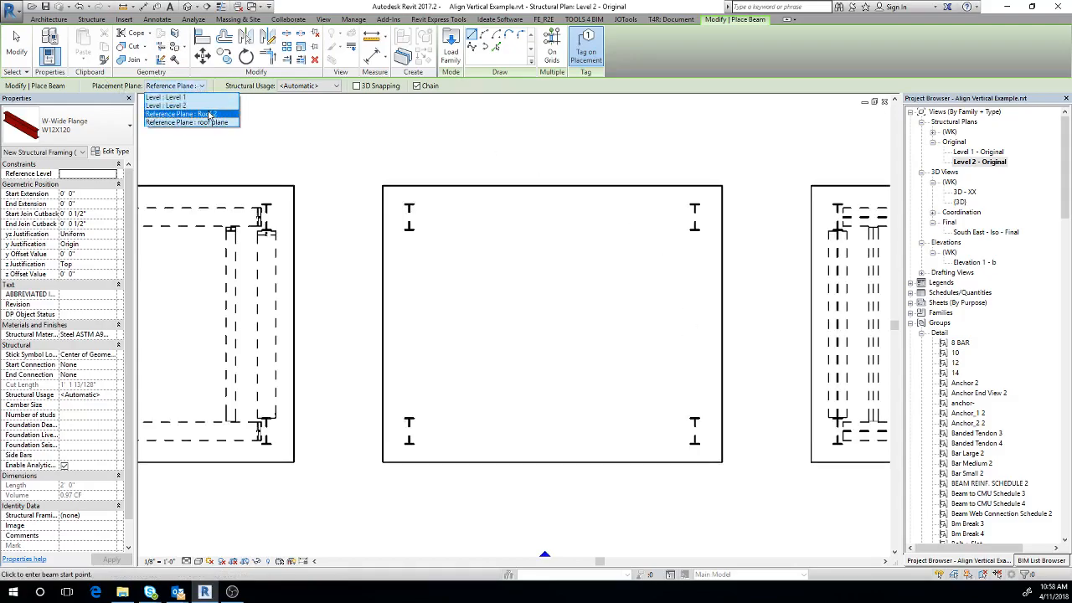
pyautogui.click(207, 114)
# - Draw four chained W12X120 girders around the middle frame, running from column to column
pyautogui.moveTo(567, 176); pyautogui.dragTo(540, 187, button='middle')
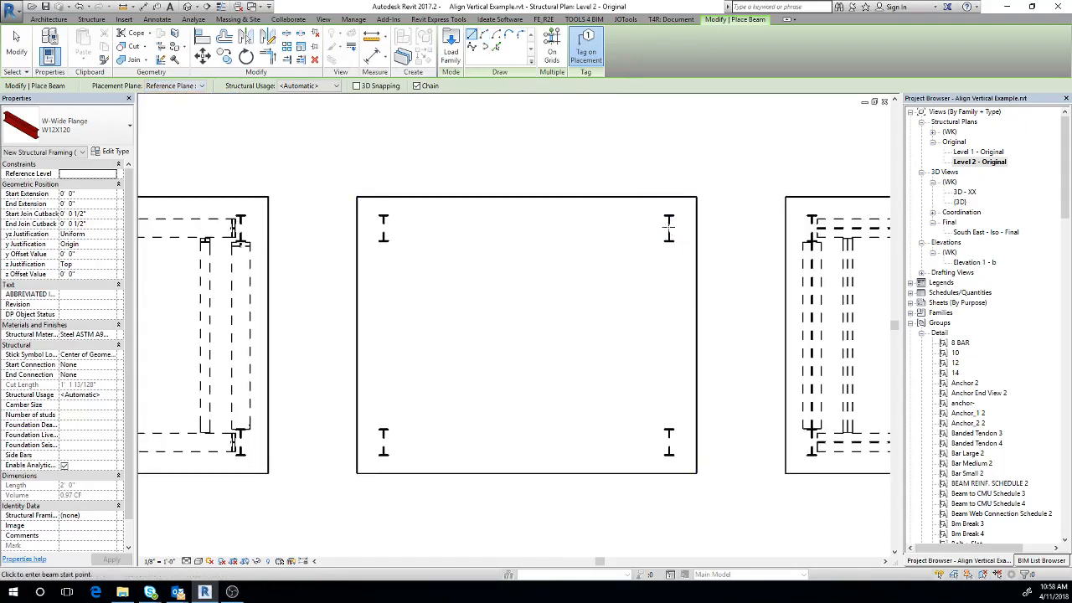
pyautogui.click(669, 224)
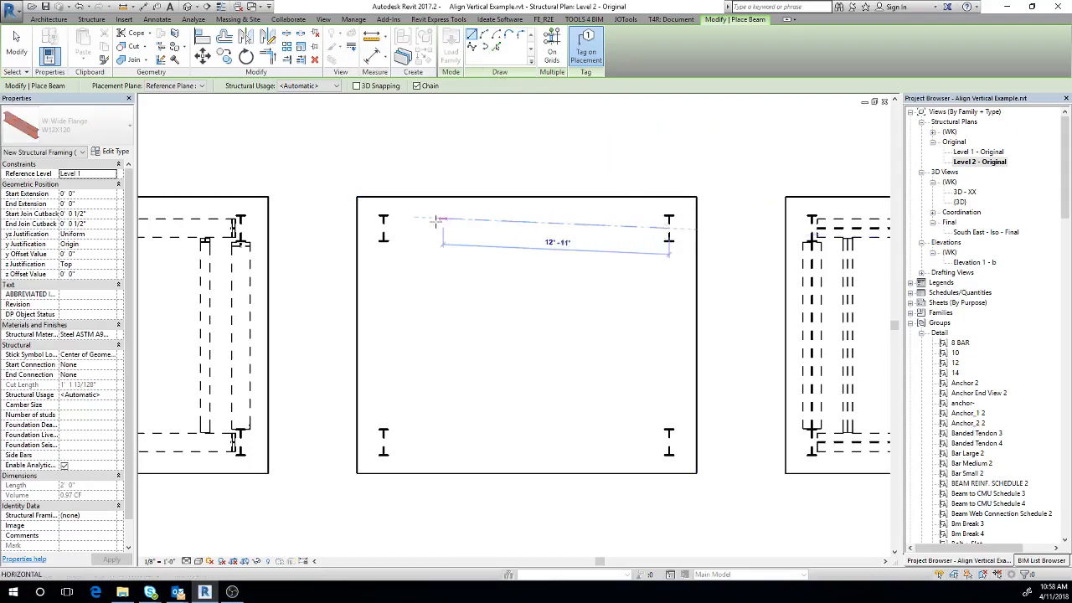
pyautogui.click(384, 224)
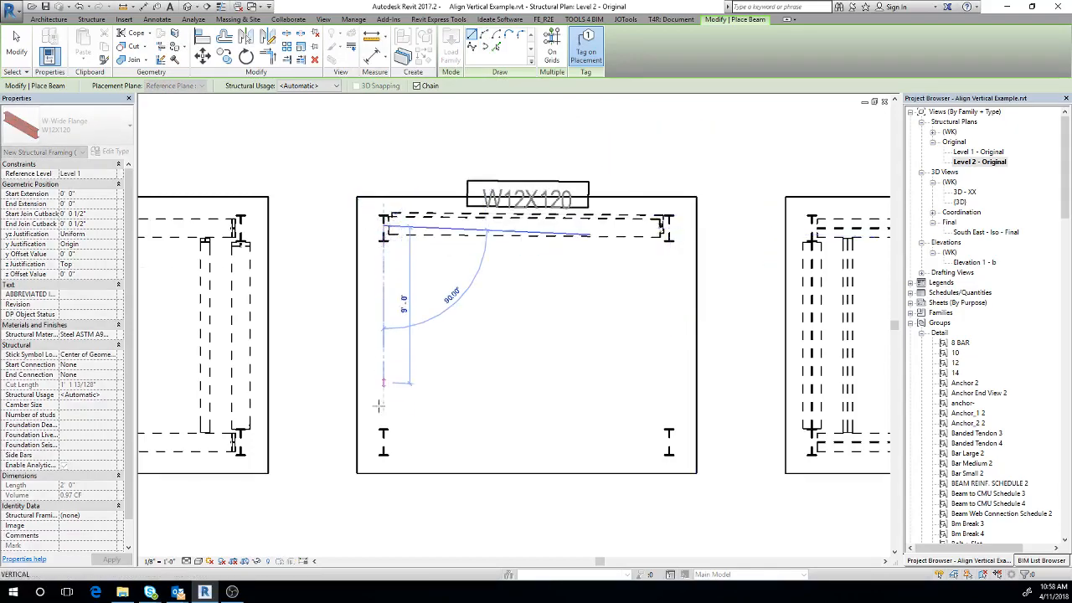
pyautogui.click(414, 443)
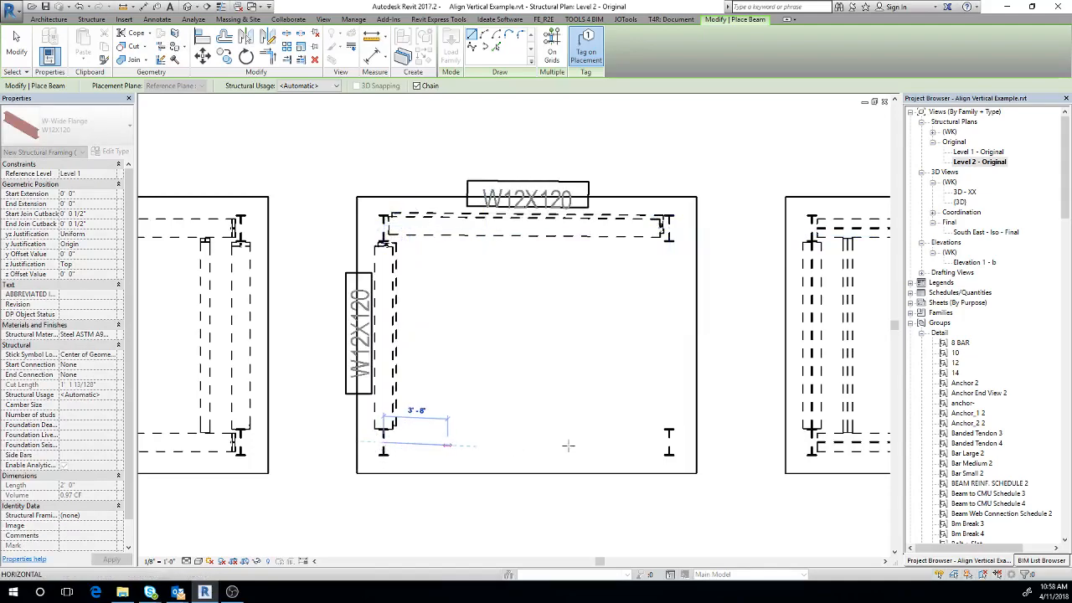
pyautogui.click(668, 442)
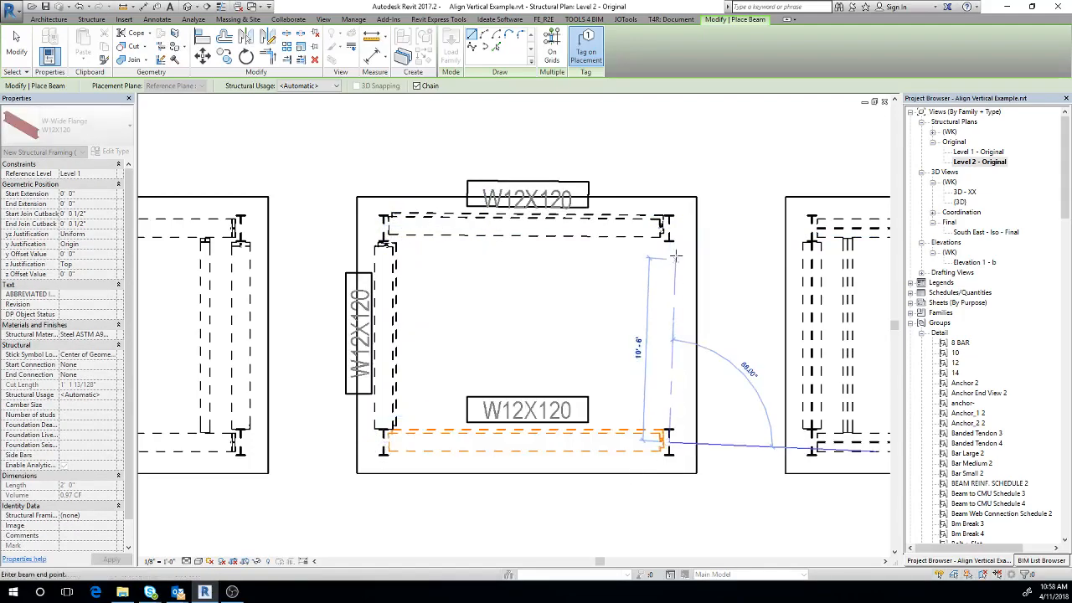
pyautogui.click(667, 226)
pyautogui.moveTo(543, 390); pyautogui.dragTo(595, 330, button='middle')
pyautogui.press('Escape')
pyautogui.press('Escape')
# - Select all the W12X120 beam tags placed with the new girders and delete them
pyautogui.click(494, 373)
pyautogui.press('s')
pyautogui.press('a')
pyautogui.press('Delete')
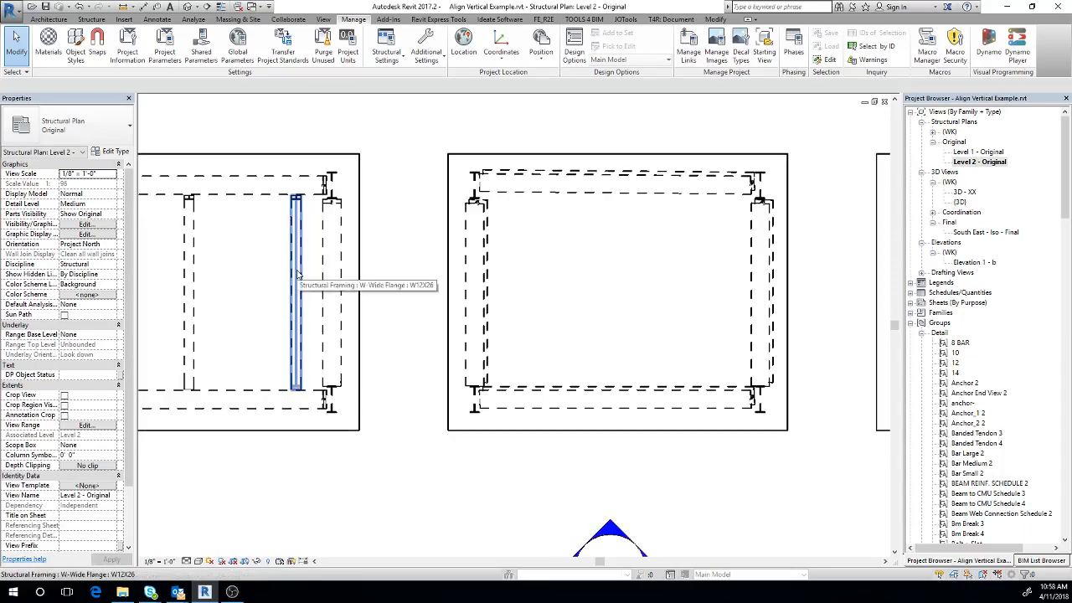
# - Start a new sketched beam system for the middle frame, using the same settings as the neighbouring frame's beam system
pyautogui.press('Tab')
pyautogui.click(295, 275)
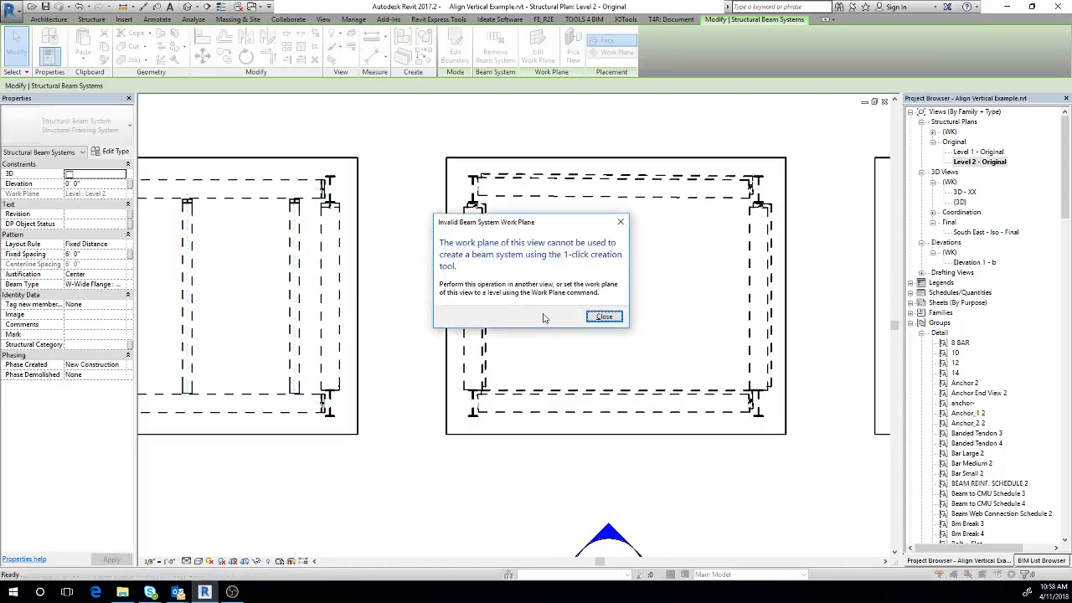
pyautogui.click(605, 318)
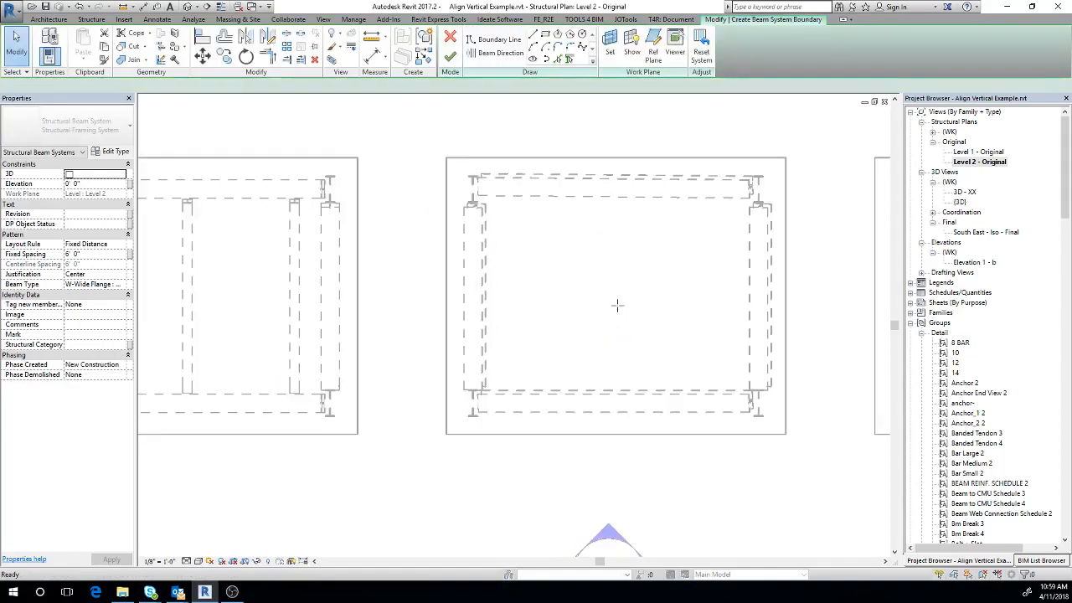
pyautogui.click(545, 37)
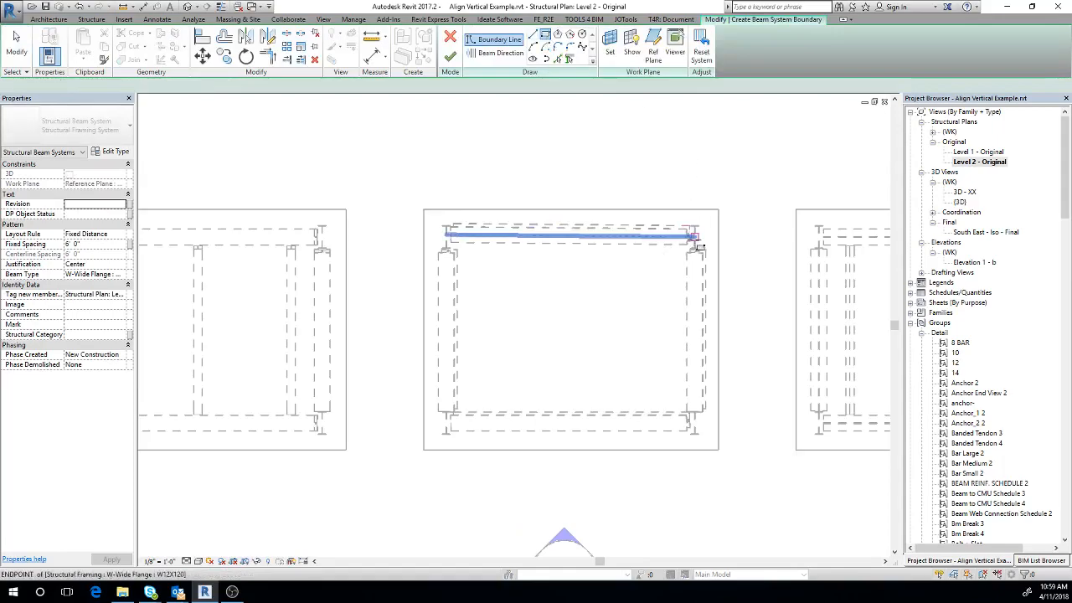
pyautogui.click(694, 240)
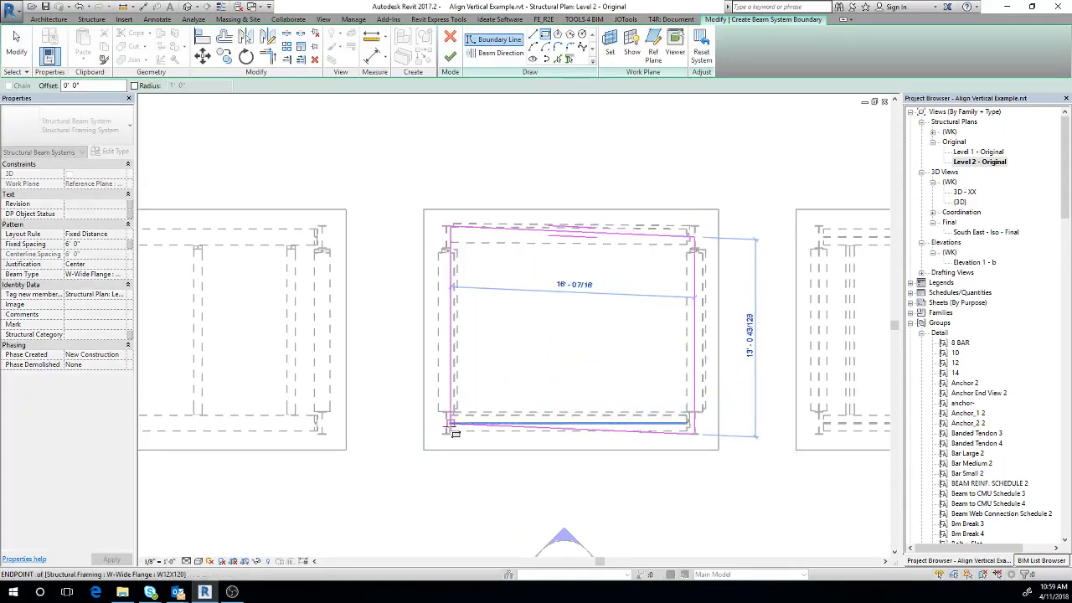
pyautogui.press('Escape')
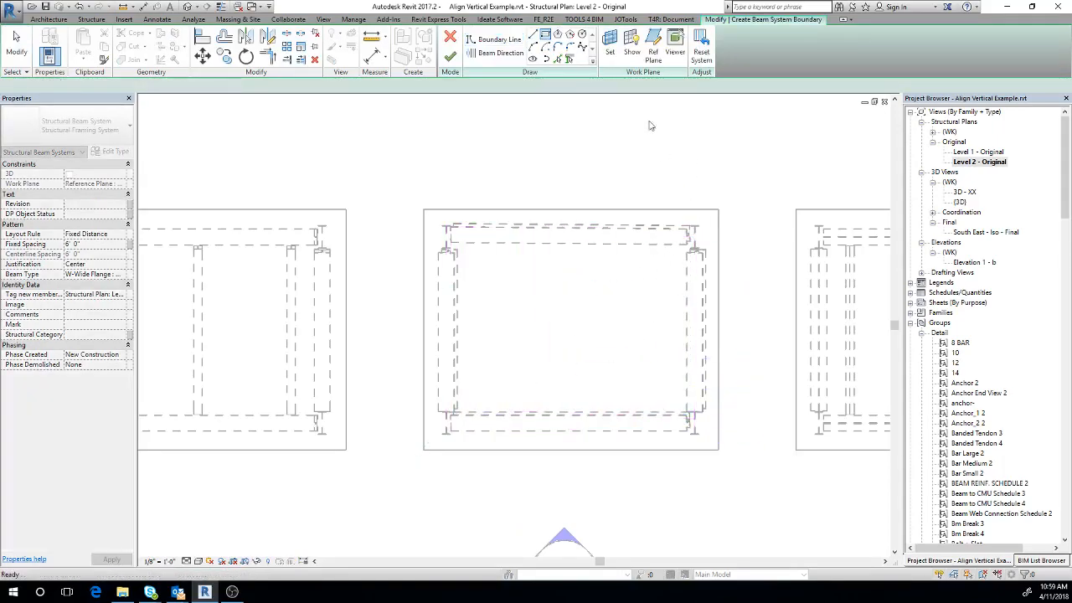
# - Sketch the middle frame's beam system boundary as four straight lines between the column centres, following the girders on all sides
pyautogui.click(533, 35)
pyautogui.click(446, 236)
pyautogui.click(691, 241)
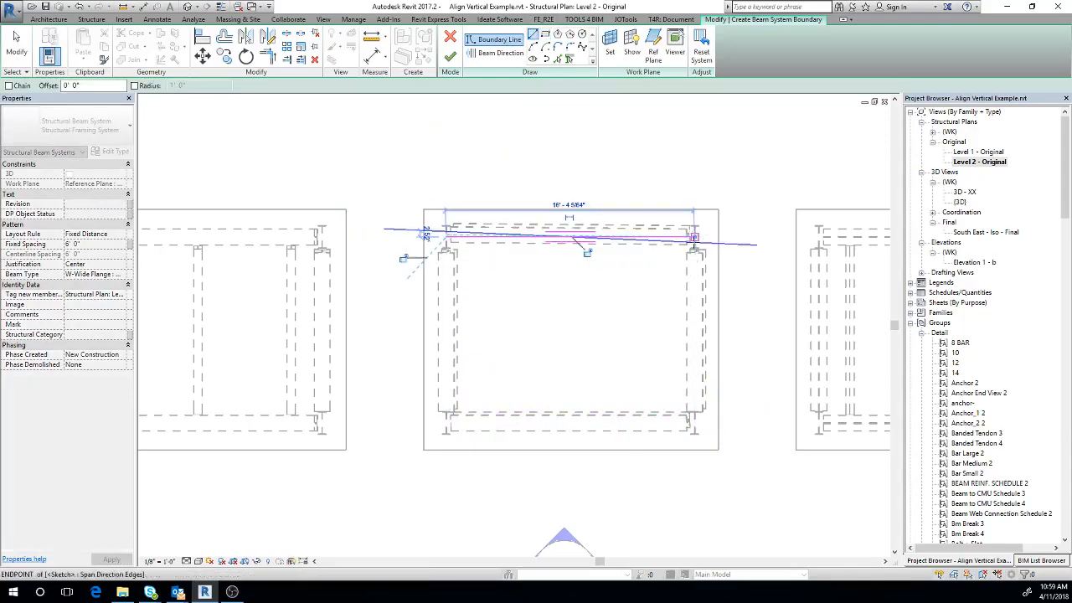
pyautogui.click(694, 425)
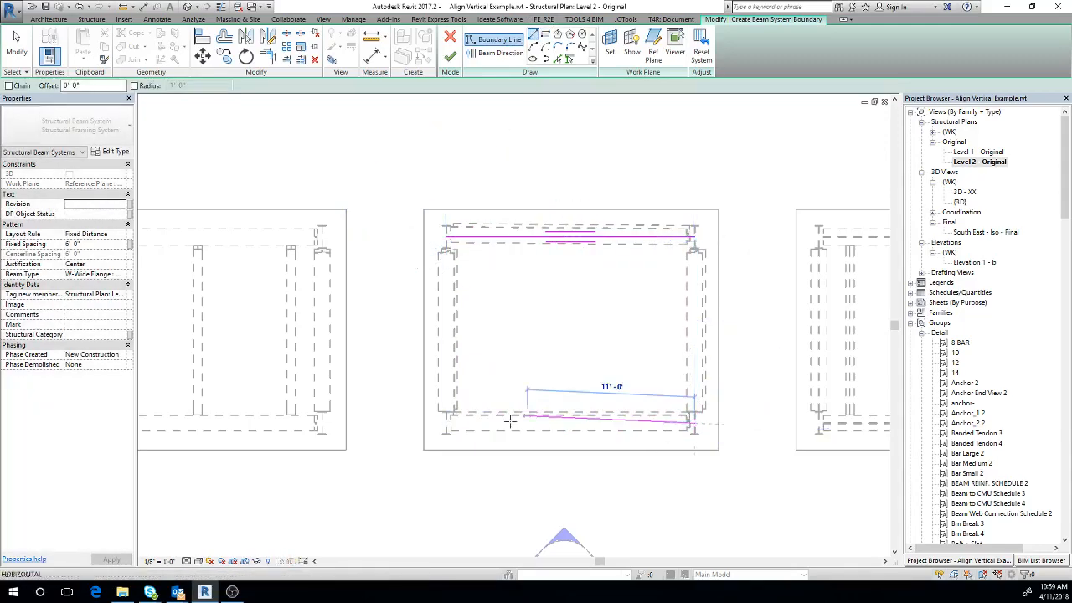
pyautogui.click(446, 424)
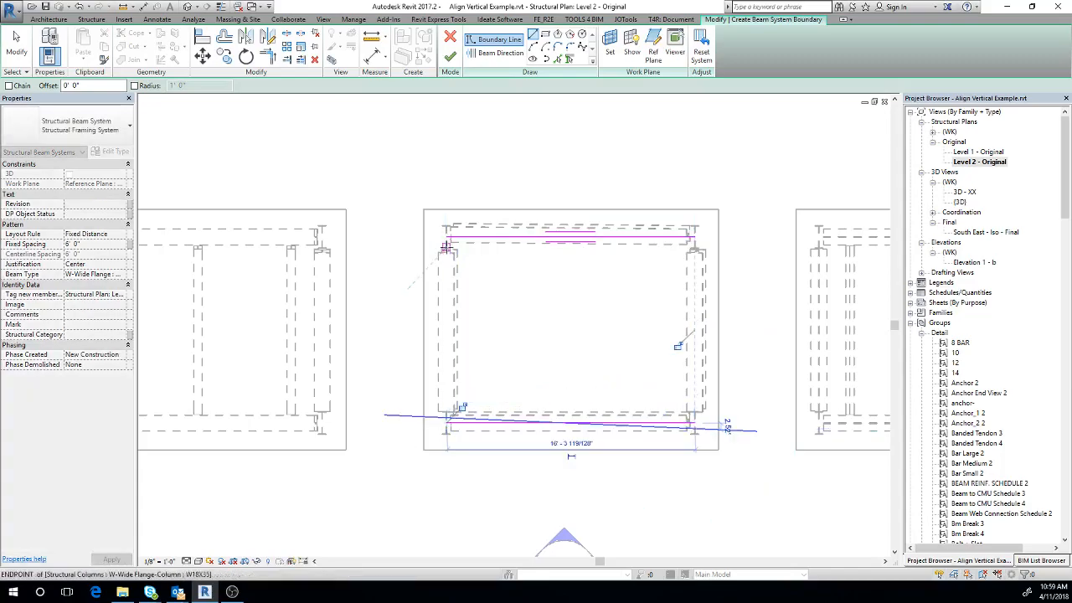
pyautogui.click(446, 237)
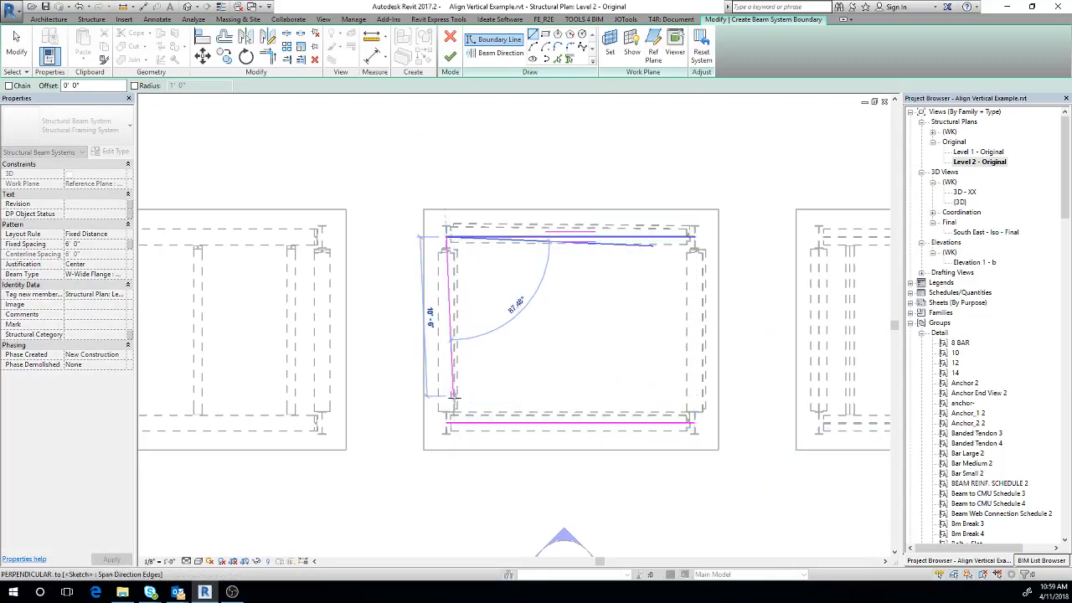
pyautogui.click(447, 423)
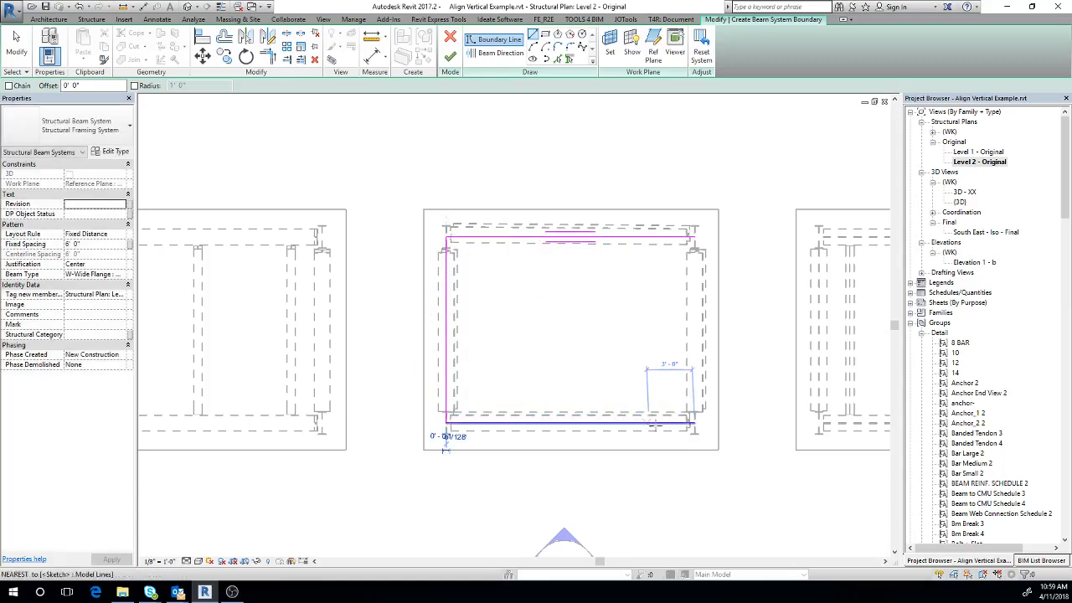
pyautogui.click(694, 424)
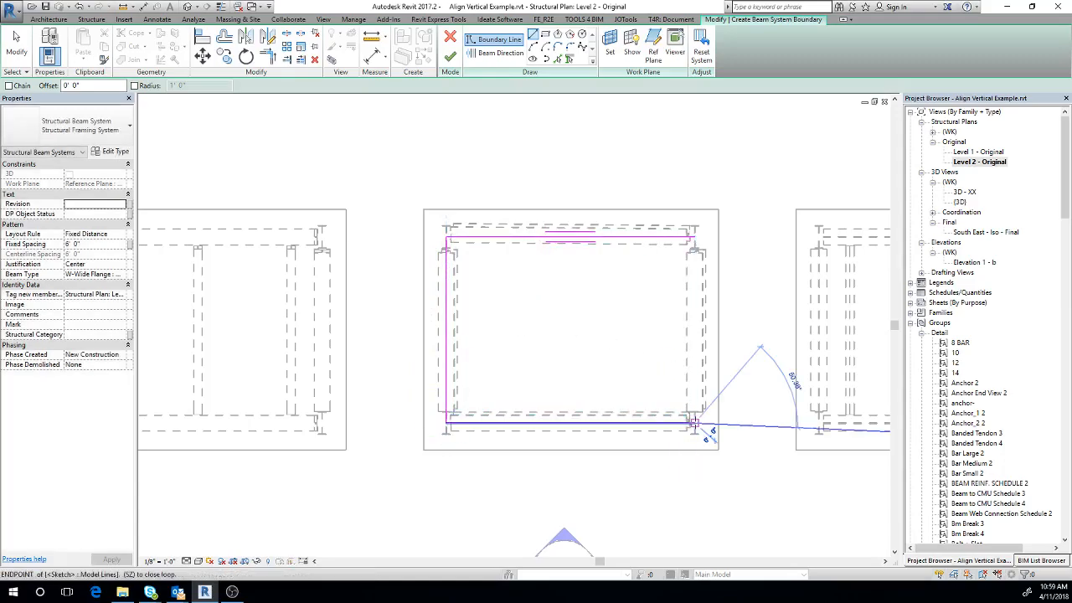
pyautogui.click(694, 238)
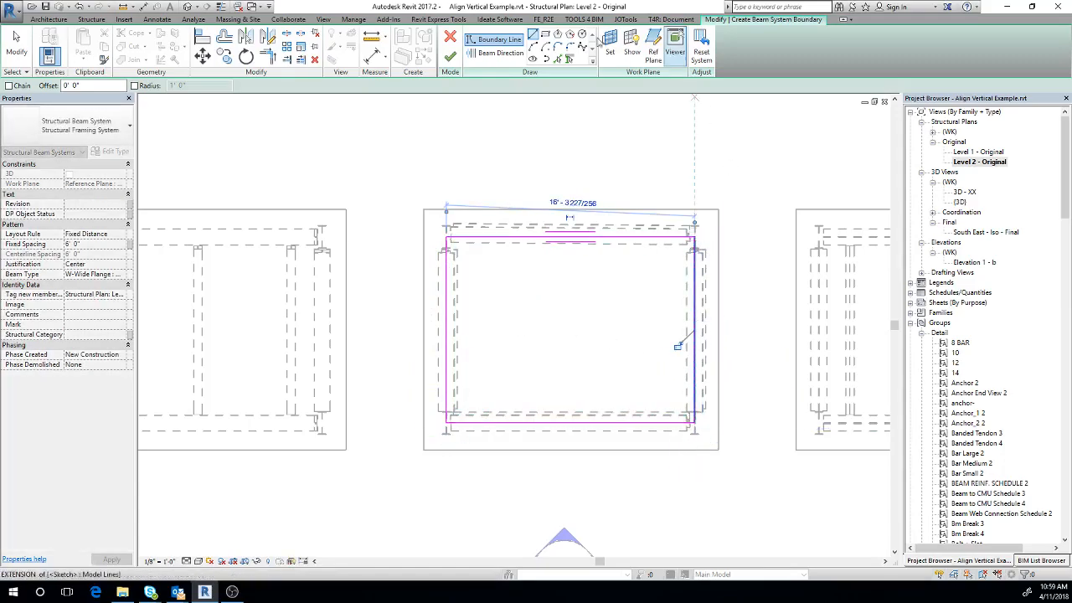
# - Draw a vertical beam direction line inside the boundary and finish the middle frame's beam system
pyautogui.click(503, 54)
pyautogui.click(533, 35)
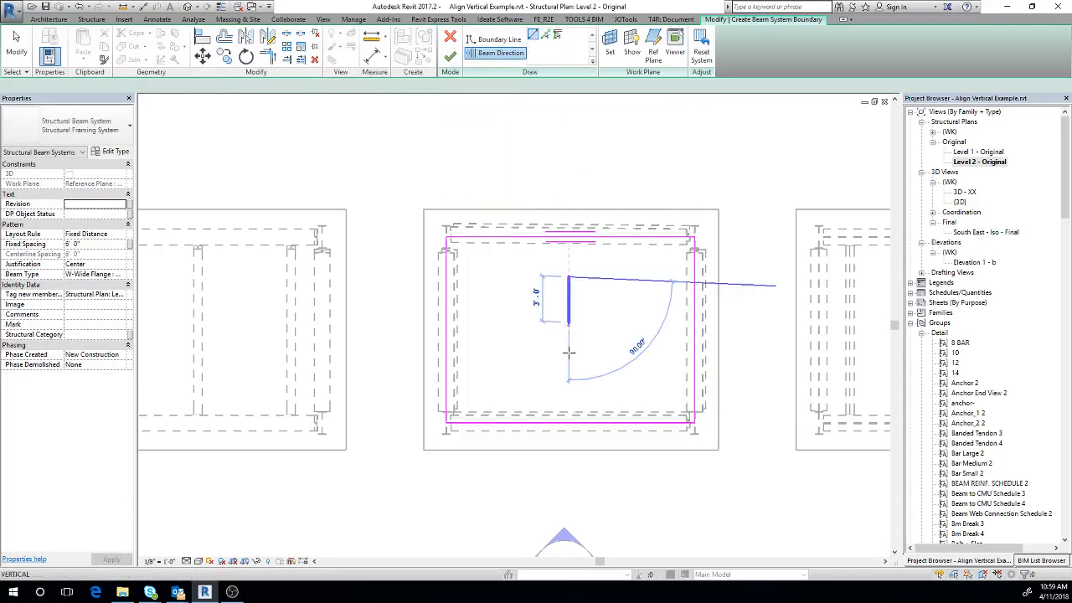
pyautogui.moveTo(594, 299); pyautogui.dragTo(560, 288, button='middle')
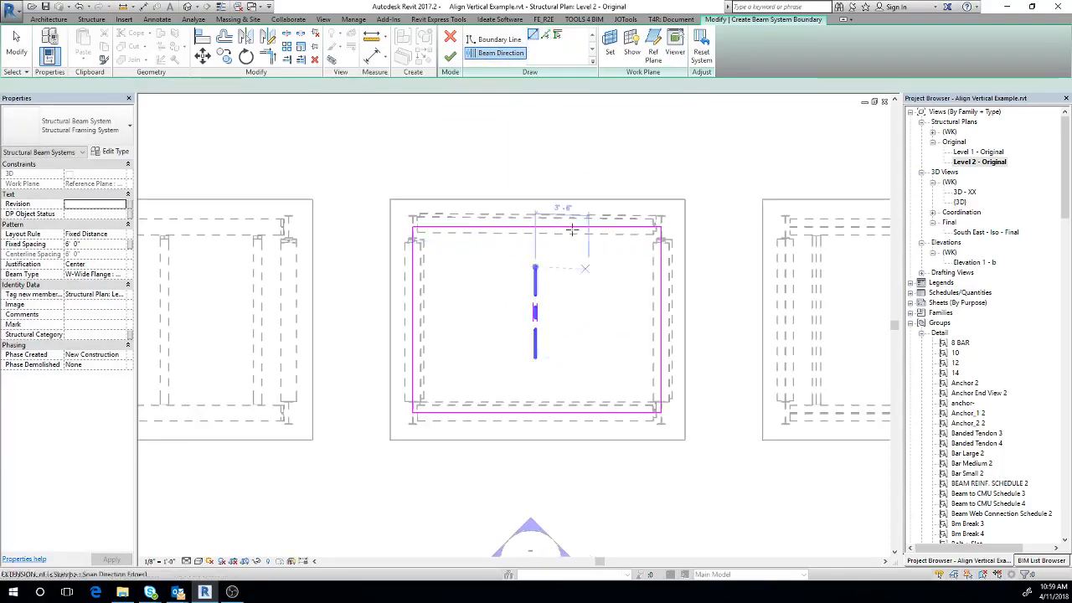
pyautogui.click(450, 56)
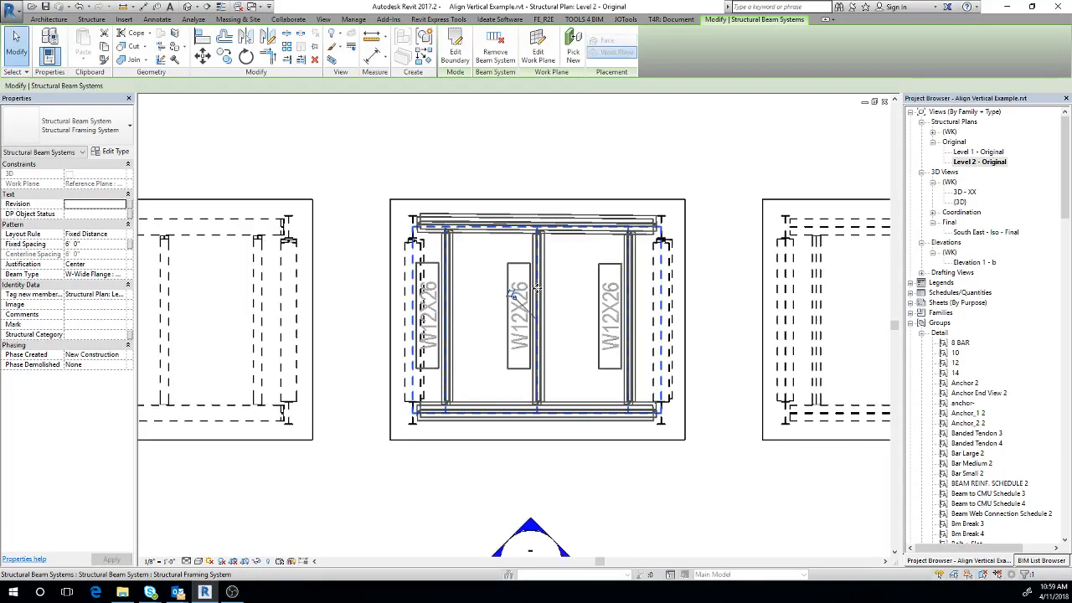
# - Select all W12X26 beam tags visible in the plan and delete them
pyautogui.press('Escape')
pyautogui.click(504, 350)
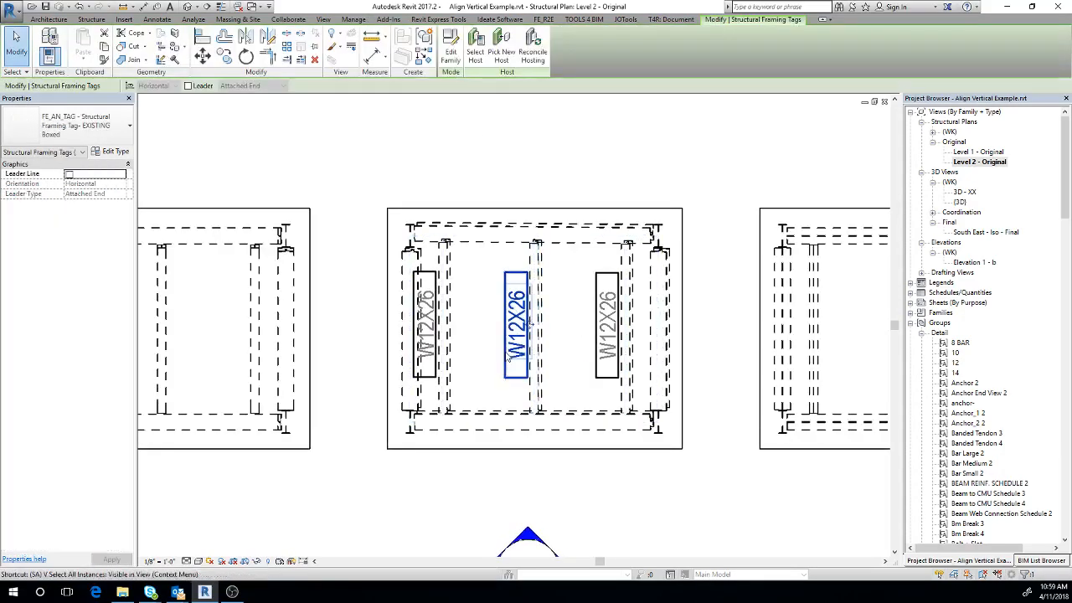
pyautogui.press('s')
pyautogui.press('a')
pyautogui.press('Delete')
pyautogui.moveTo(557, 384); pyautogui.dragTo(519, 381, button='middle')
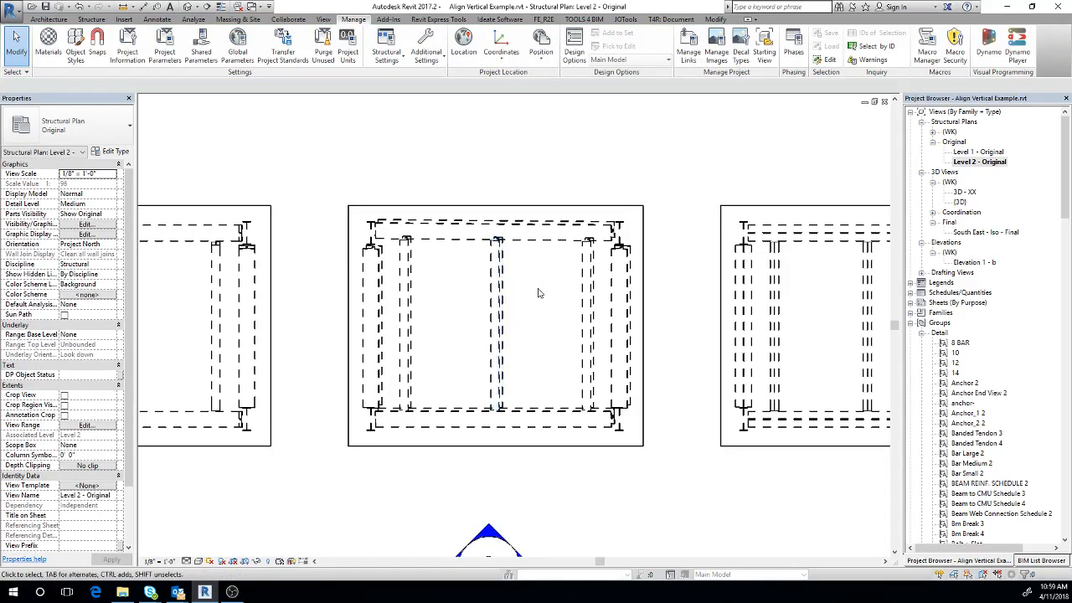
# - In the default 3D view, examine from below how the middle frame's girders and joists meet the sloped slab
pyautogui.moveTo(483, 338); pyautogui.dragTo(562, 344, button='middle')
pyautogui.moveTo(501, 135); pyautogui.dragTo(477, 152, button='middle')
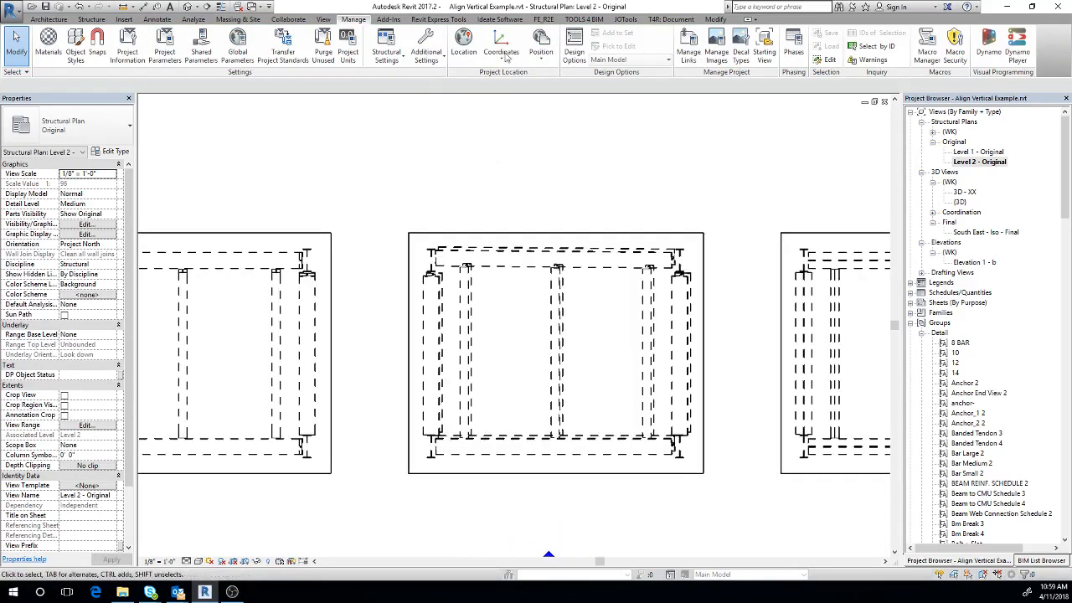
pyautogui.click(188, 7)
pyautogui.keyDown('shift'); pyautogui.moveTo(553, 277); pyautogui.dragTo(531, 211, button='middle'); pyautogui.keyUp('shift')
pyautogui.moveTo(525, 309); pyautogui.dragTo(647, 316, button='middle')
pyautogui.scroll(1, 668, 328)
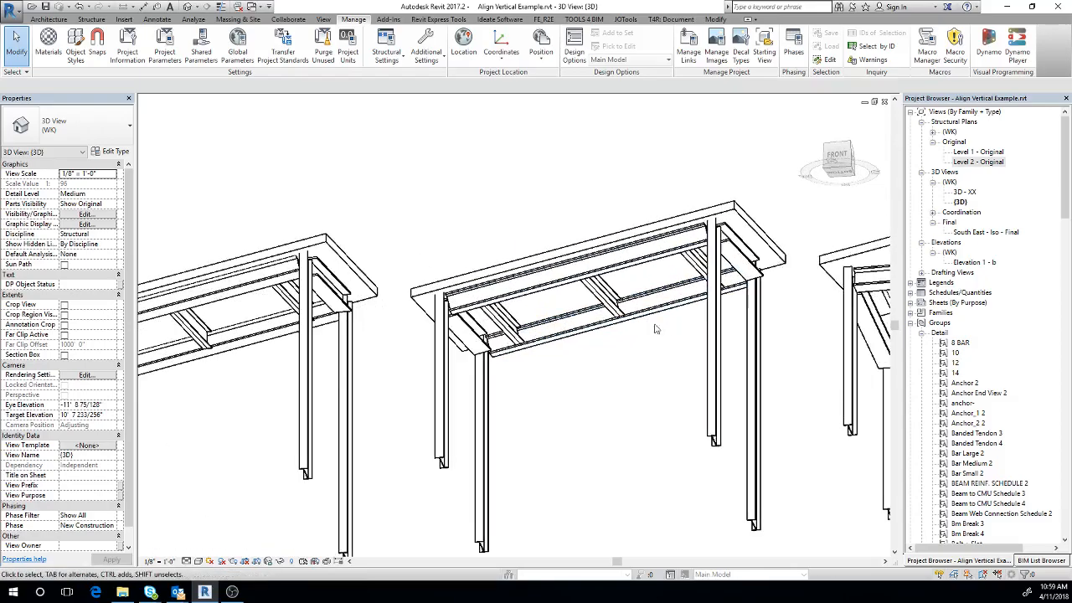
pyautogui.keyDown('shift'); pyautogui.moveTo(611, 381); pyautogui.dragTo(634, 382, button='middle'); pyautogui.keyUp('shift')
pyautogui.scroll(1, 600, 318)
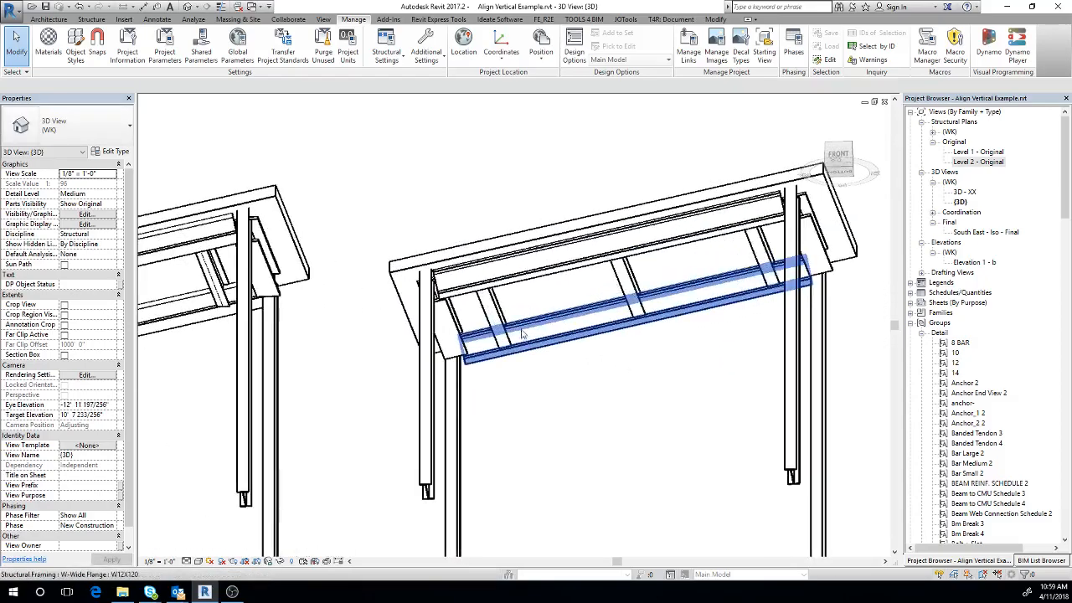
pyautogui.scroll(1, 520, 328)
pyautogui.moveTo(548, 354); pyautogui.dragTo(514, 370, button='middle')
pyautogui.keyDown('shift'); pyautogui.moveTo(586, 394); pyautogui.dragTo(502, 427, button='middle'); pyautogui.keyUp('shift')
pyautogui.click(758, 213)
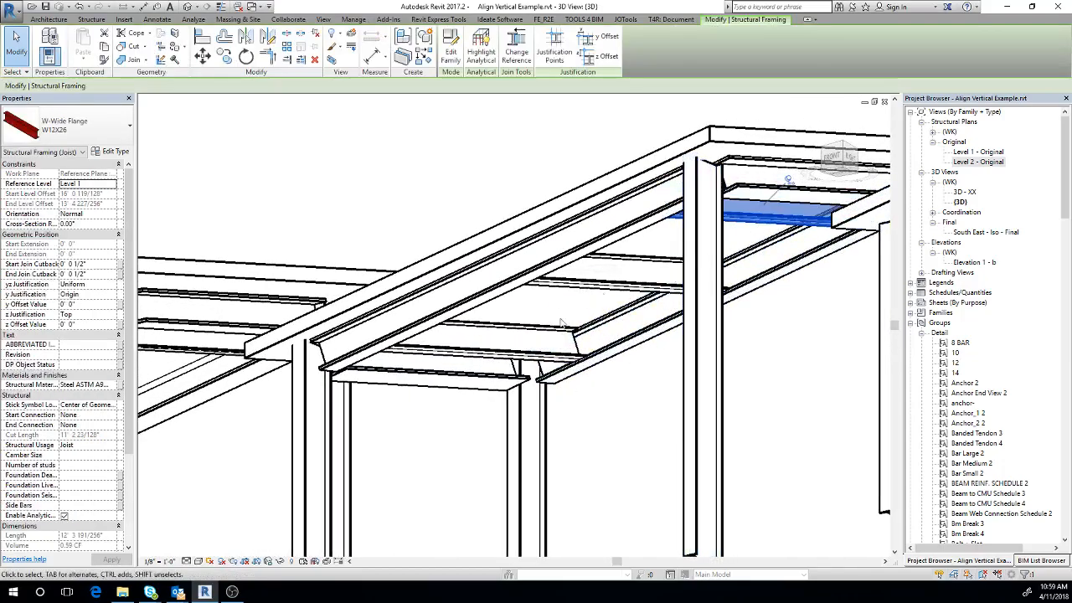
pyautogui.keyDown('shift'); pyautogui.moveTo(617, 295); pyautogui.dragTo(706, 377, button='middle'); pyautogui.keyUp('shift')
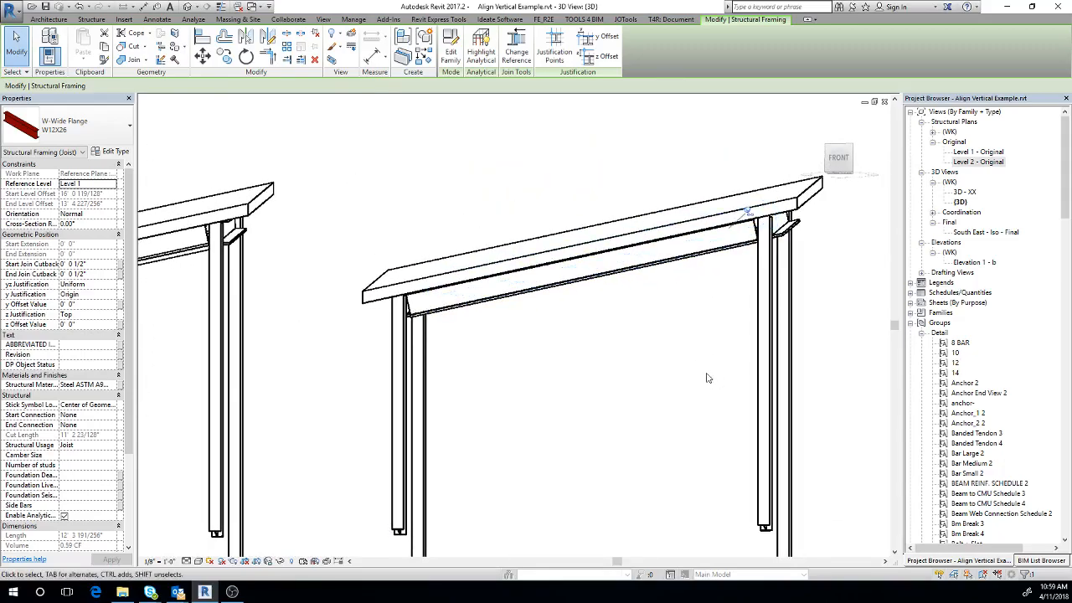
# - Select the middle frame's 6" concrete floor and, viewed from the front, move it 1' upward
pyautogui.click(754, 254)
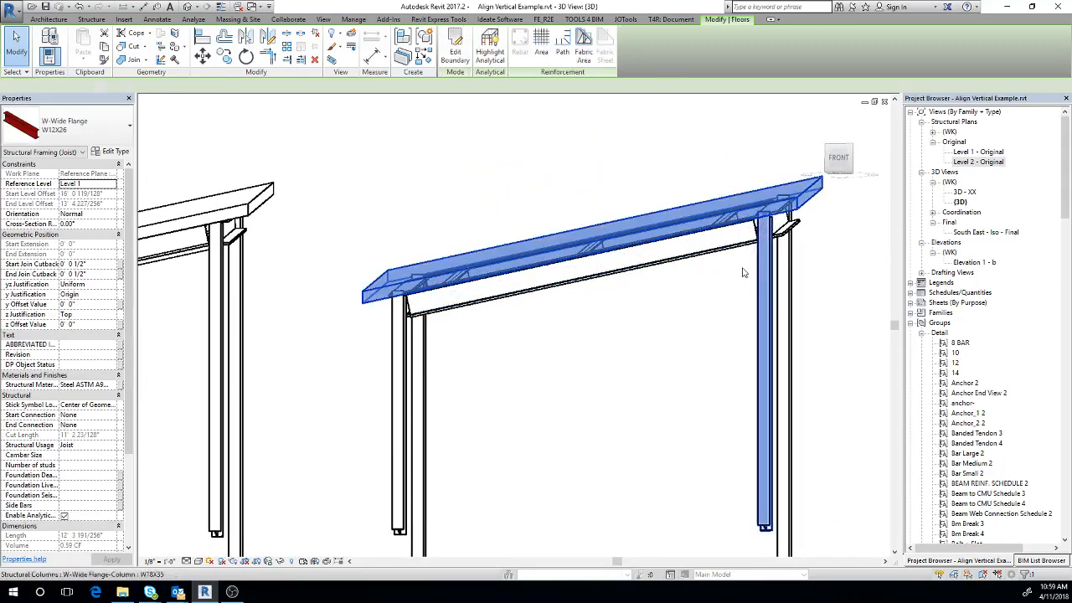
pyautogui.keyDown('shift'); pyautogui.moveTo(650, 359); pyautogui.dragTo(674, 358, button='middle'); pyautogui.keyUp('shift')
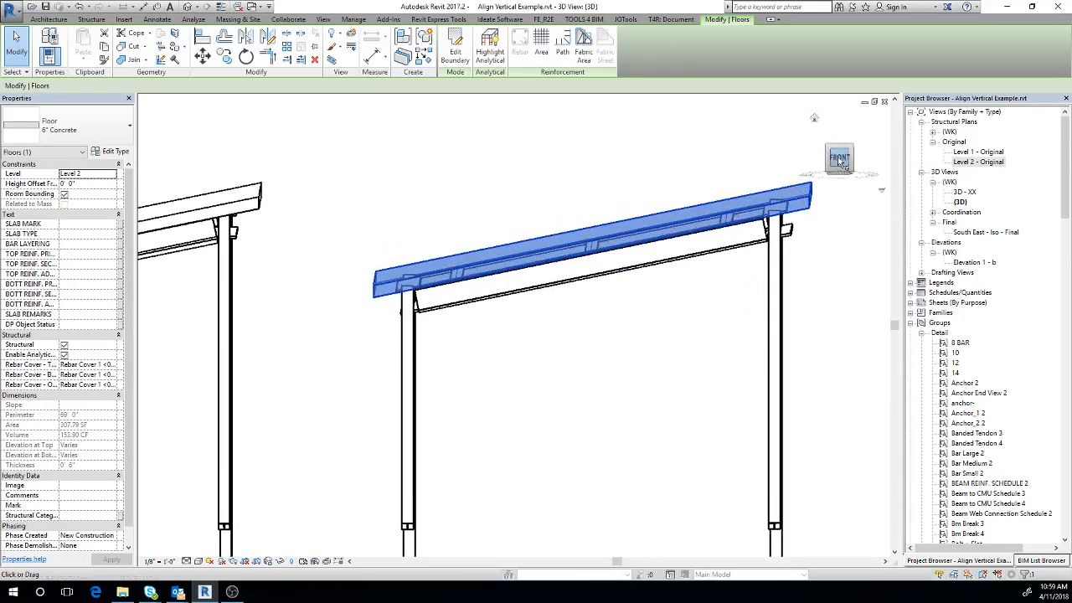
pyautogui.click(839, 159)
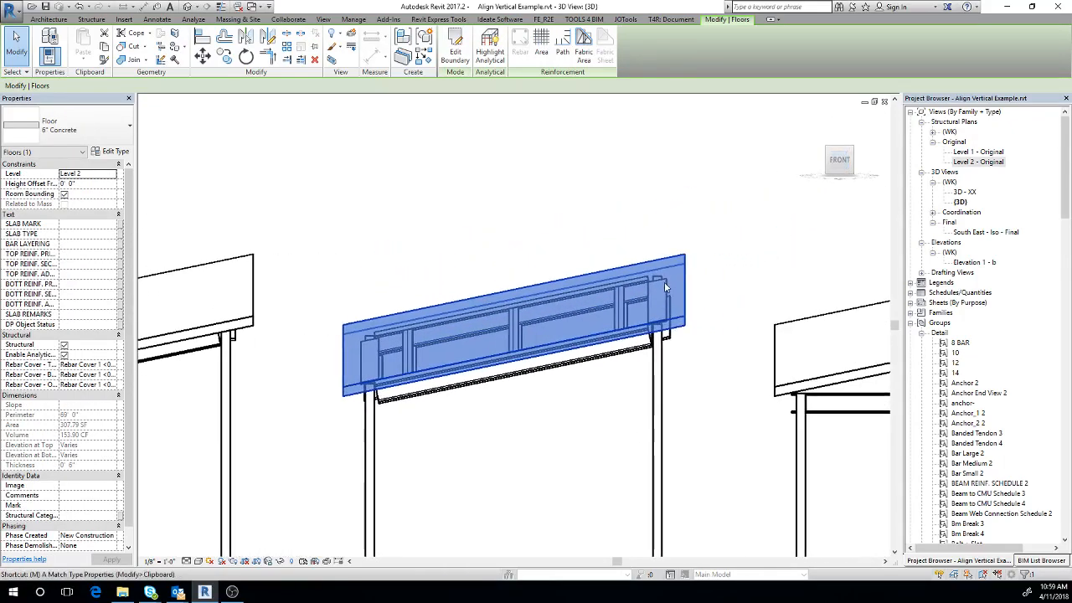
pyautogui.press('v')
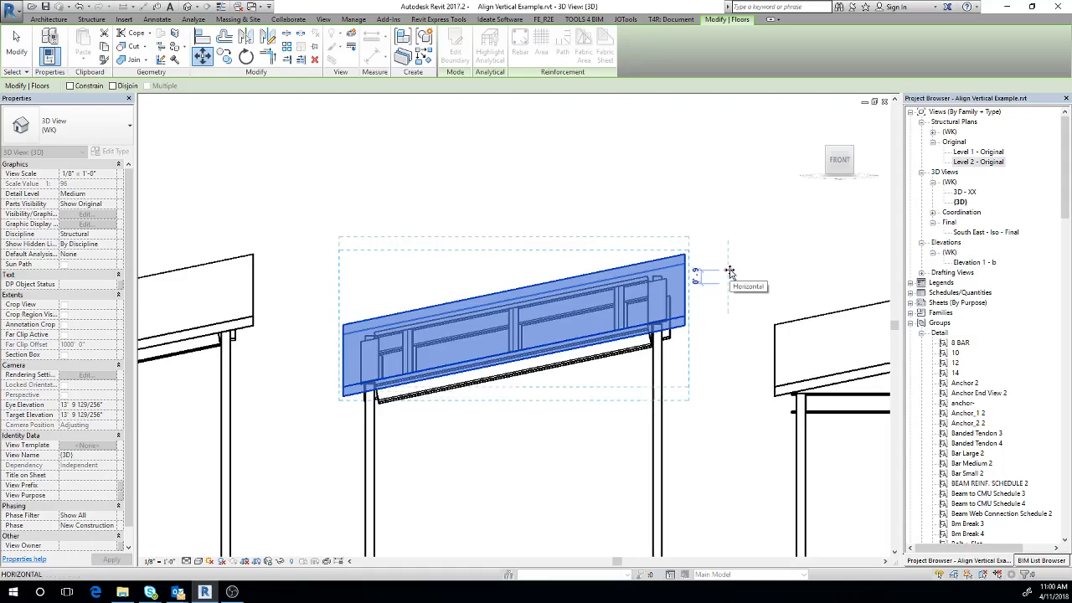
pyautogui.write('1')
pyautogui.press('Return')
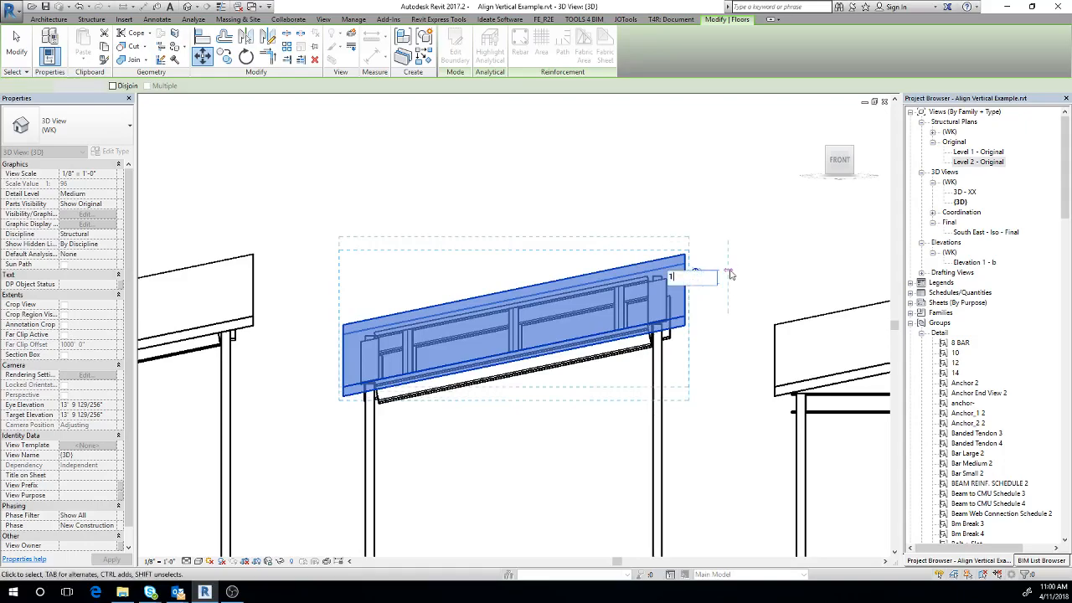
pyautogui.moveTo(736, 275); pyautogui.dragTo(765, 241, button='middle')
pyautogui.press('Escape')
# - Examine the raised middle slab against its framing and neighbouring frames from the front, the side and below
pyautogui.moveTo(708, 326); pyautogui.dragTo(748, 251, button='middle')
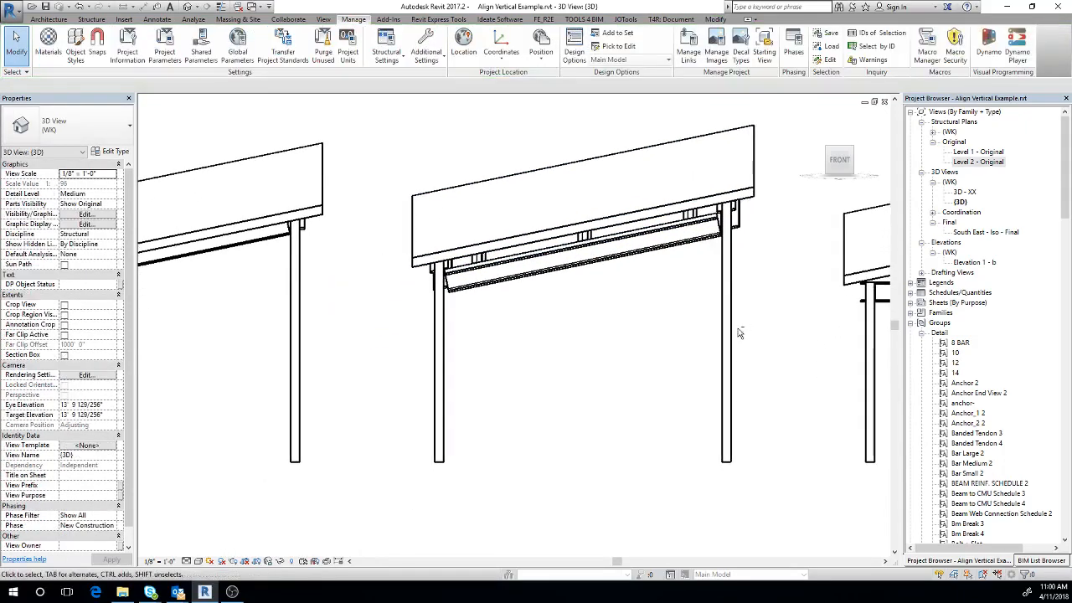
pyautogui.keyDown('shift'); pyautogui.moveTo(744, 328); pyautogui.dragTo(722, 302, button='middle'); pyautogui.keyUp('shift')
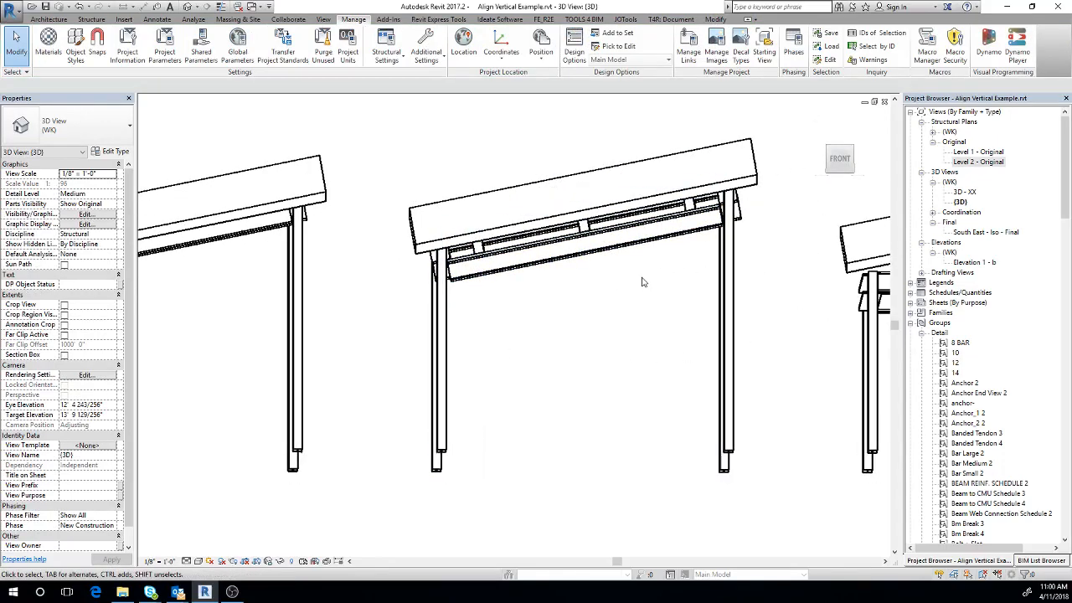
pyautogui.keyDown('shift'); pyautogui.moveTo(676, 279); pyautogui.dragTo(523, 314, button='middle'); pyautogui.keyUp('shift')
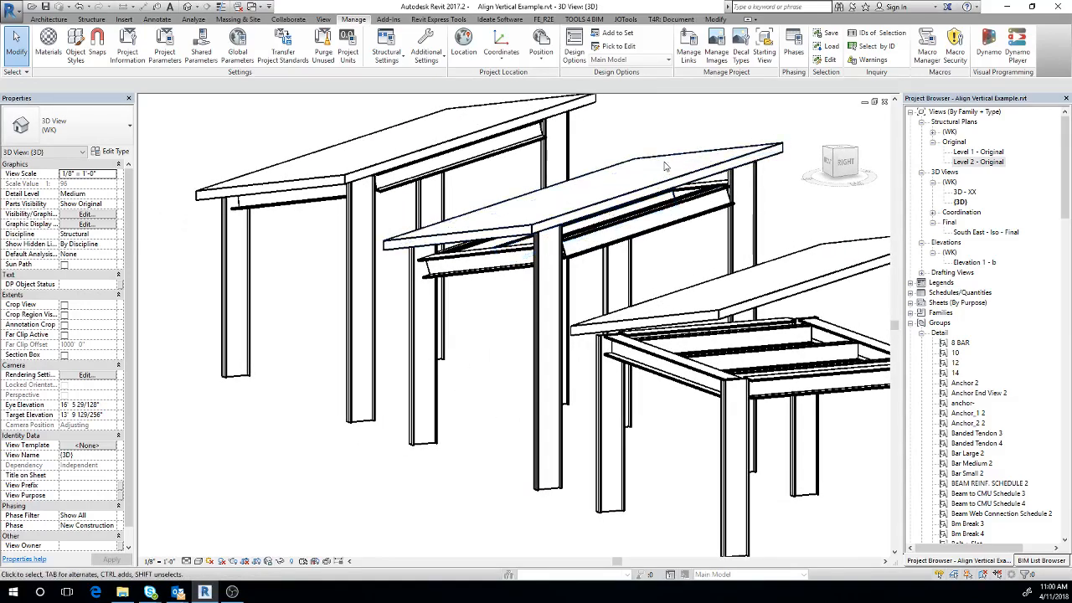
pyautogui.keyDown('shift'); pyautogui.moveTo(490, 378); pyautogui.dragTo(646, 393, button='middle'); pyautogui.keyUp('shift')
pyautogui.keyDown('shift'); pyautogui.moveTo(652, 358); pyautogui.dragTo(650, 304, button='middle'); pyautogui.keyUp('shift')
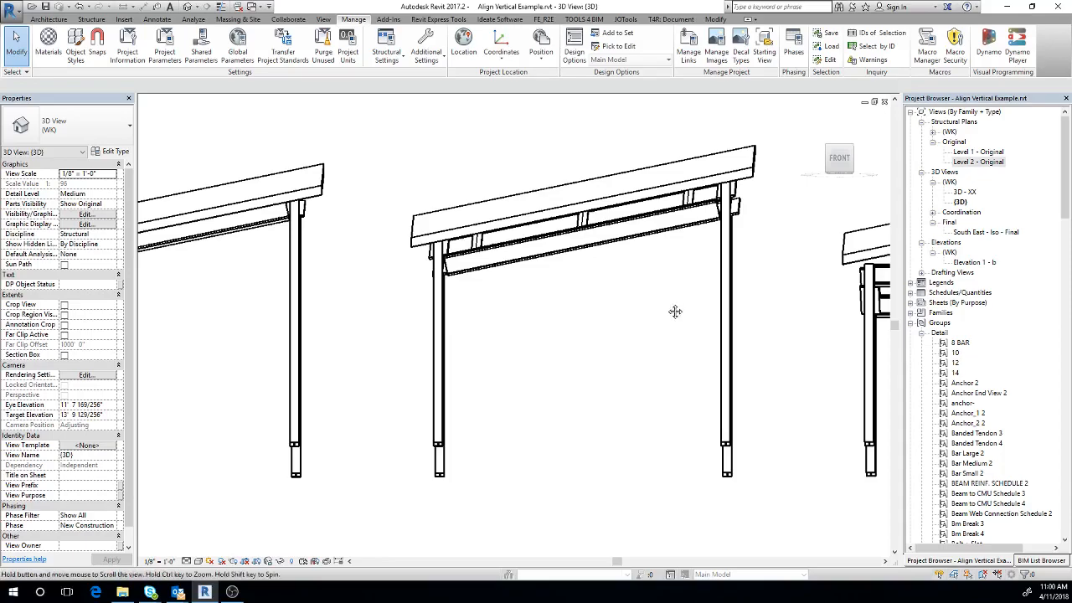
pyautogui.scroll(-3, 612, 327)
pyautogui.keyDown('shift'); pyautogui.moveTo(548, 449); pyautogui.dragTo(576, 285, button='middle'); pyautogui.keyUp('shift')
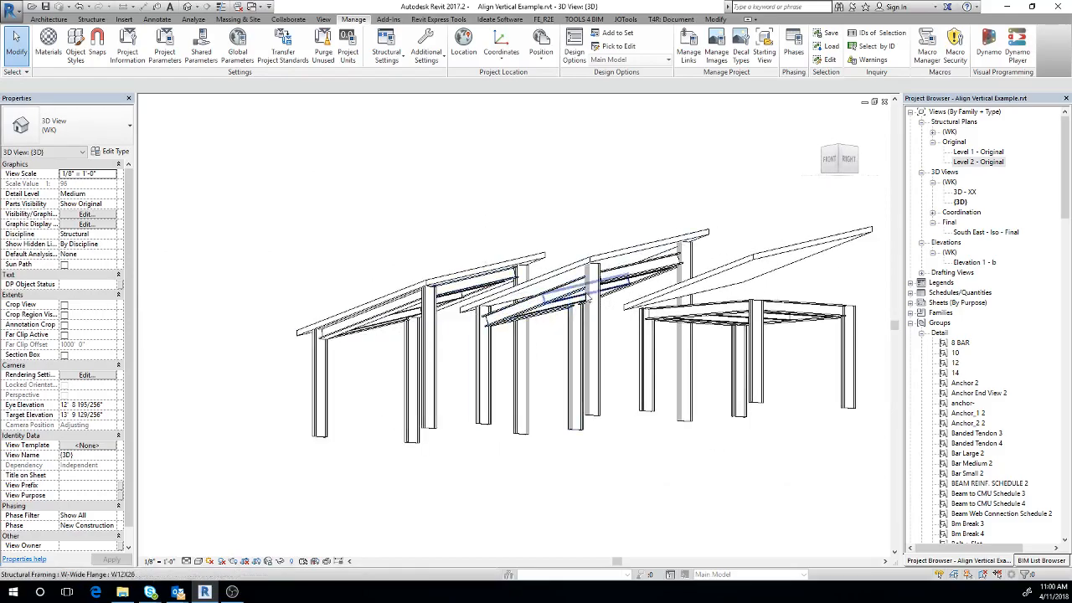
pyautogui.keyDown('shift'); pyautogui.moveTo(545, 268); pyautogui.dragTo(488, 270, button='middle'); pyautogui.keyUp('shift')
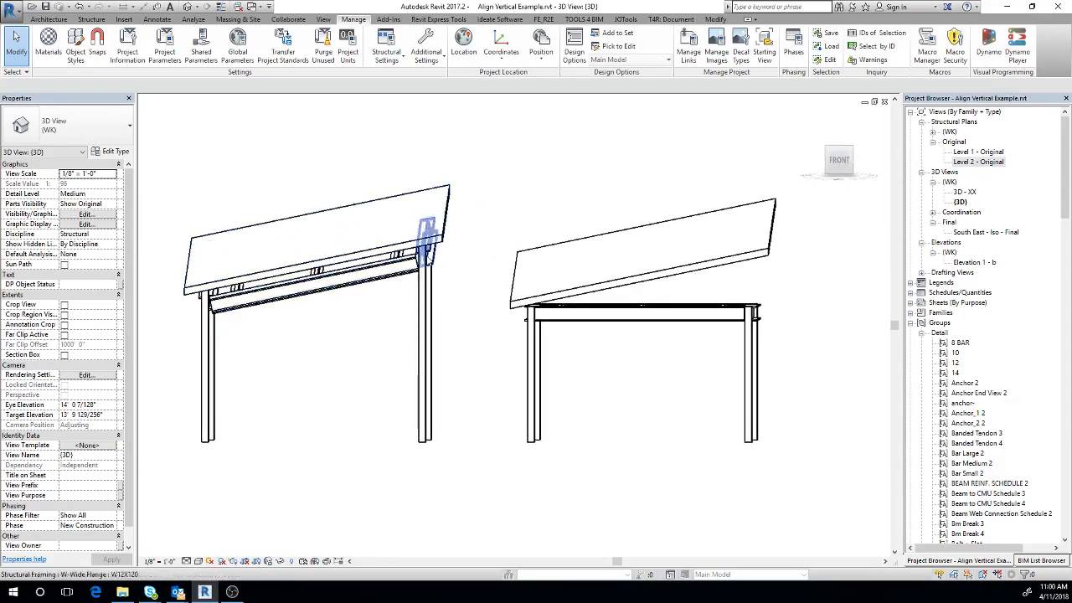
# - Remove the beam system from the third frame with the flat framing, keeping its individual beams
pyautogui.keyDown('shift'); pyautogui.moveTo(382, 283); pyautogui.dragTo(558, 352, button='middle'); pyautogui.keyUp('shift')
pyautogui.scroll(3, 547, 299)
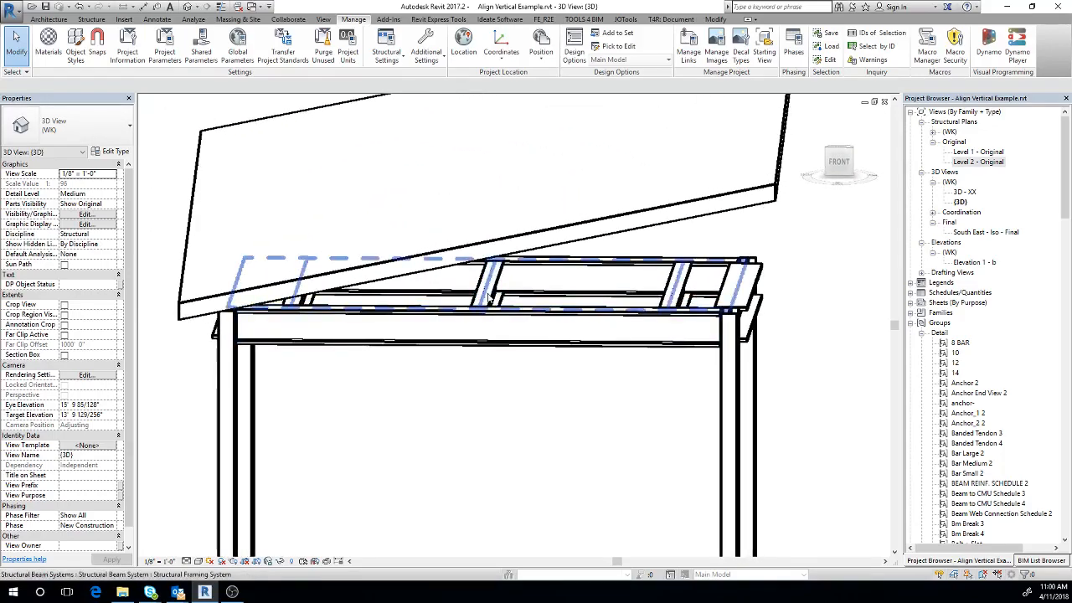
pyautogui.click(490, 297)
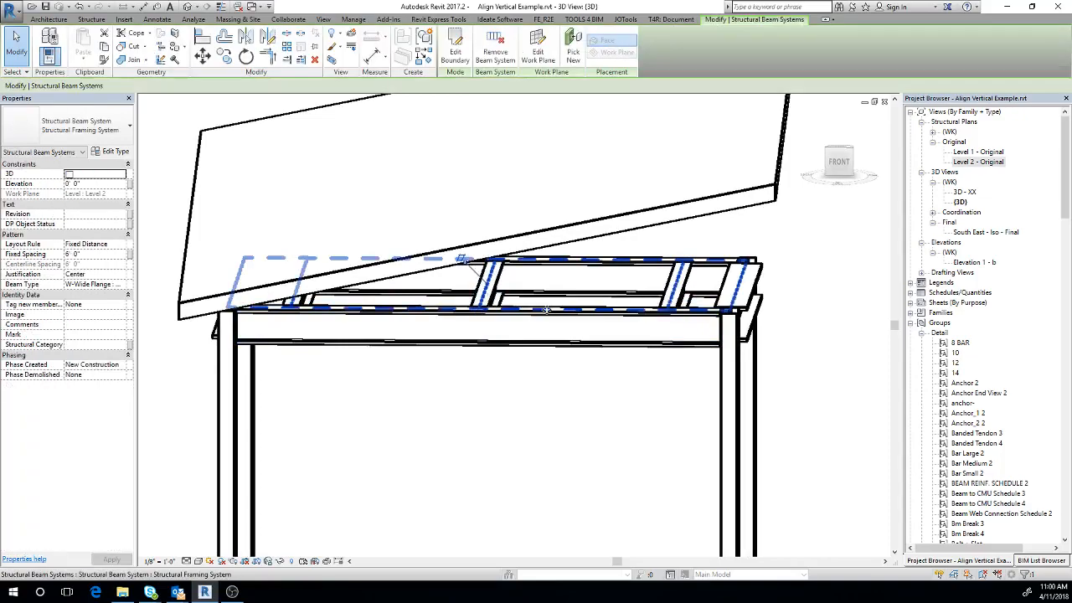
pyautogui.click(494, 57)
pyautogui.scroll(-2, 541, 176)
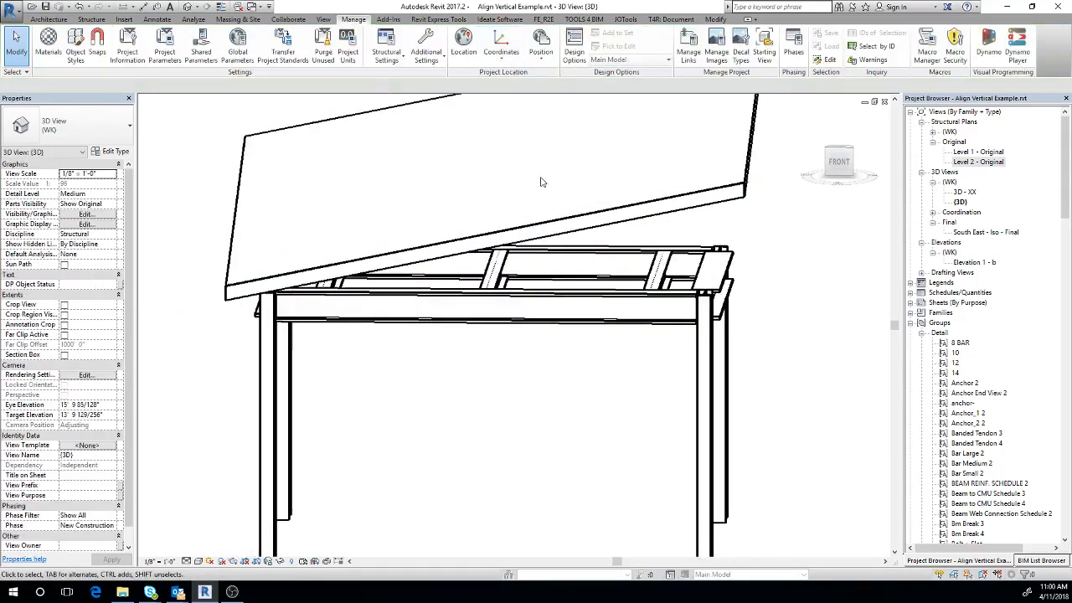
# - Run the Dynamo Player script Beams - Align to Face and pick the underside of the third frame's sloped slab as the face
pyautogui.keyDown('shift'); pyautogui.moveTo(573, 288); pyautogui.dragTo(448, 346, button='middle'); pyautogui.keyUp('shift')
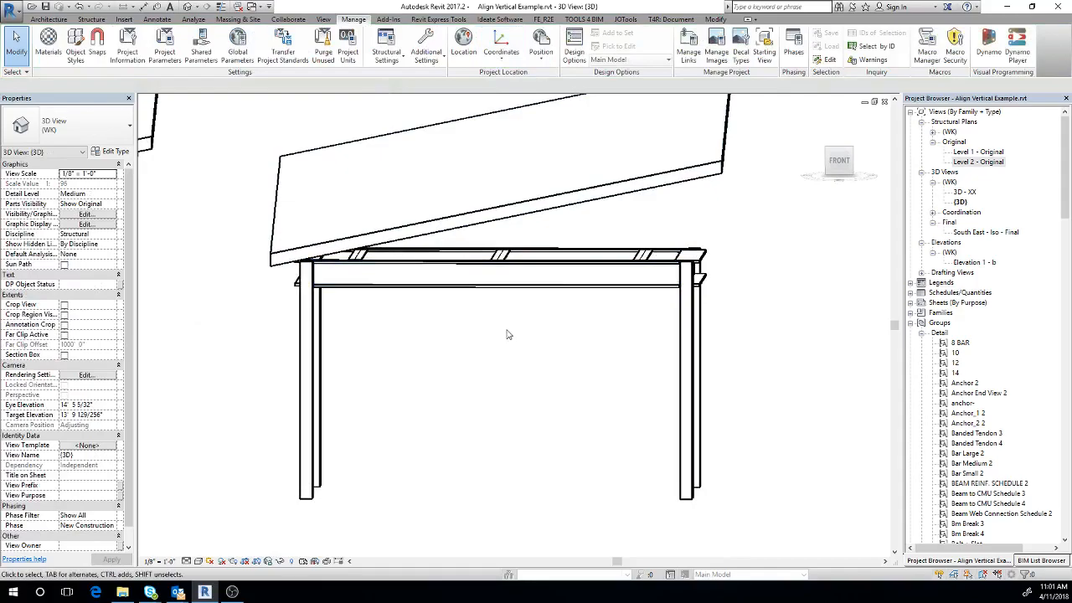
pyautogui.moveTo(486, 312); pyautogui.dragTo(519, 318, button='middle')
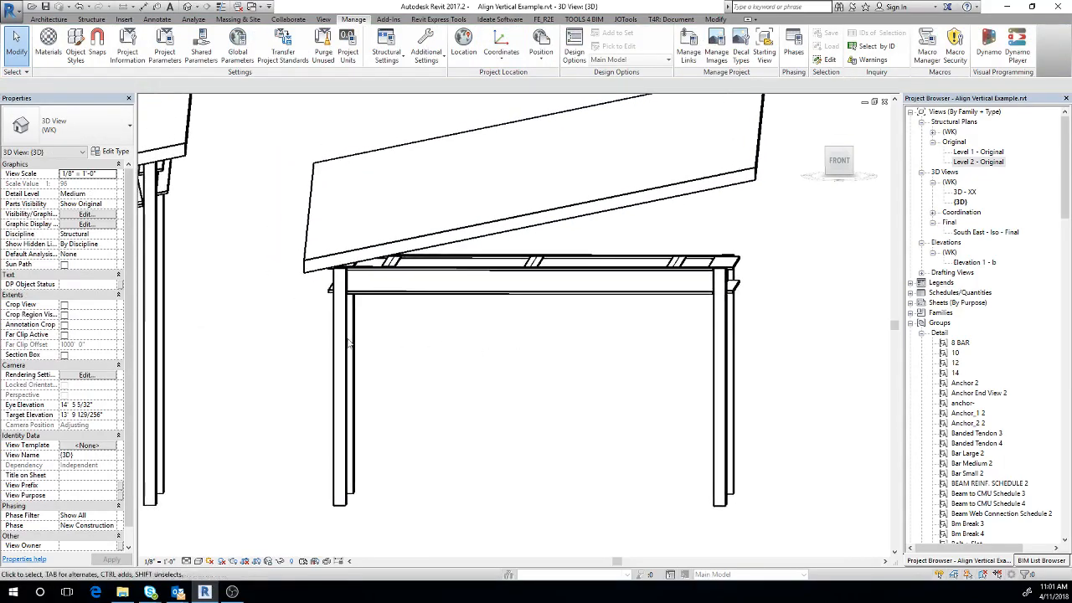
pyautogui.moveTo(262, 379); pyautogui.dragTo(760, 215)
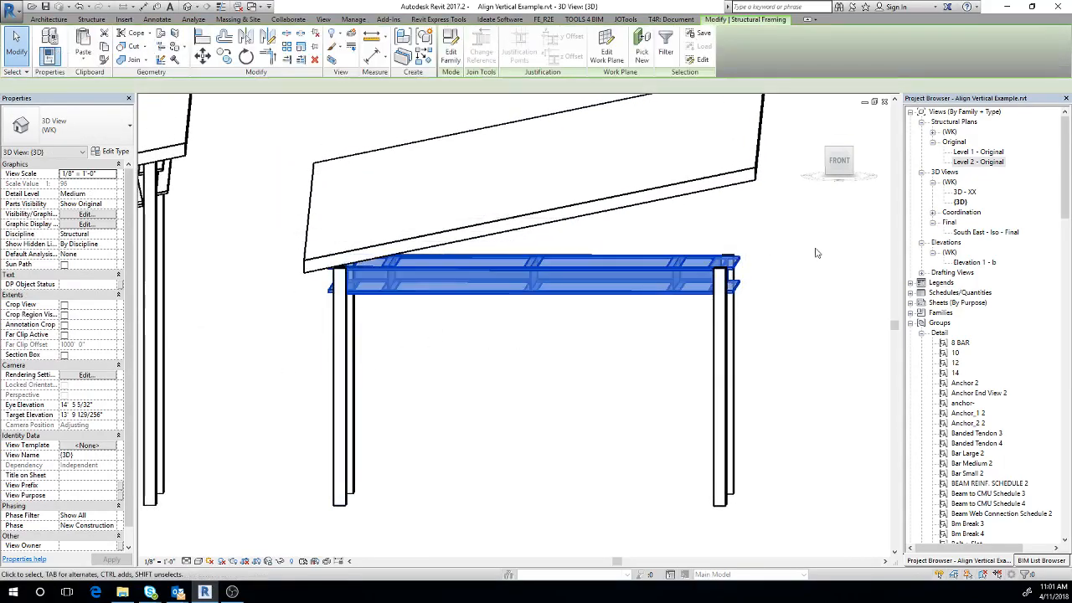
pyautogui.keyDown('shift'); pyautogui.moveTo(761, 214); pyautogui.dragTo(756, 289, button='middle'); pyautogui.keyUp('shift')
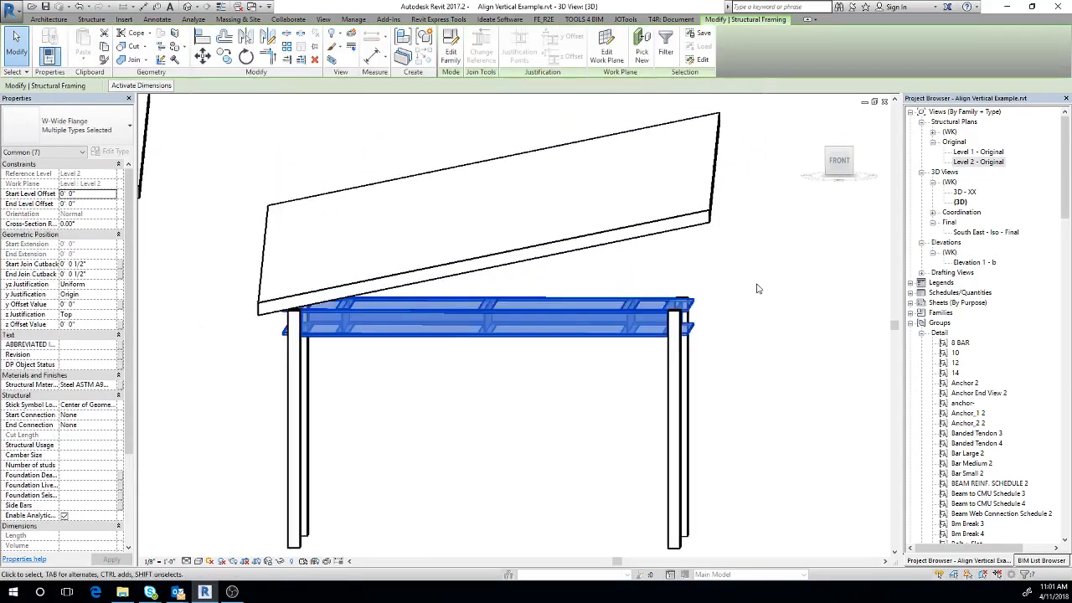
pyautogui.click(353, 19)
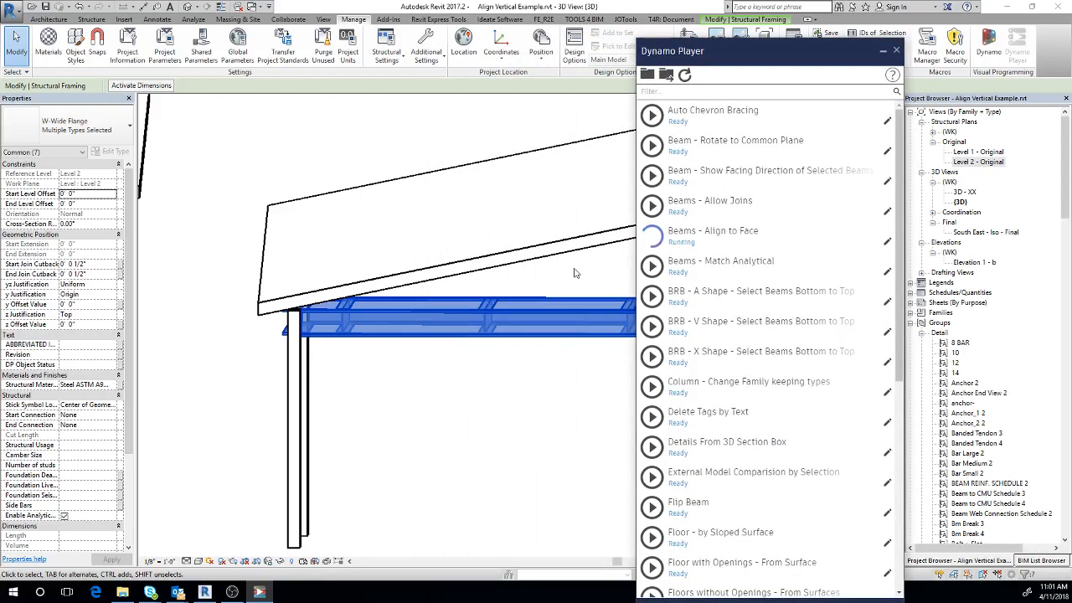
pyautogui.moveTo(574, 271); pyautogui.dragTo(527, 276, button='middle')
pyautogui.click(282, 127)
pyautogui.click(493, 224)
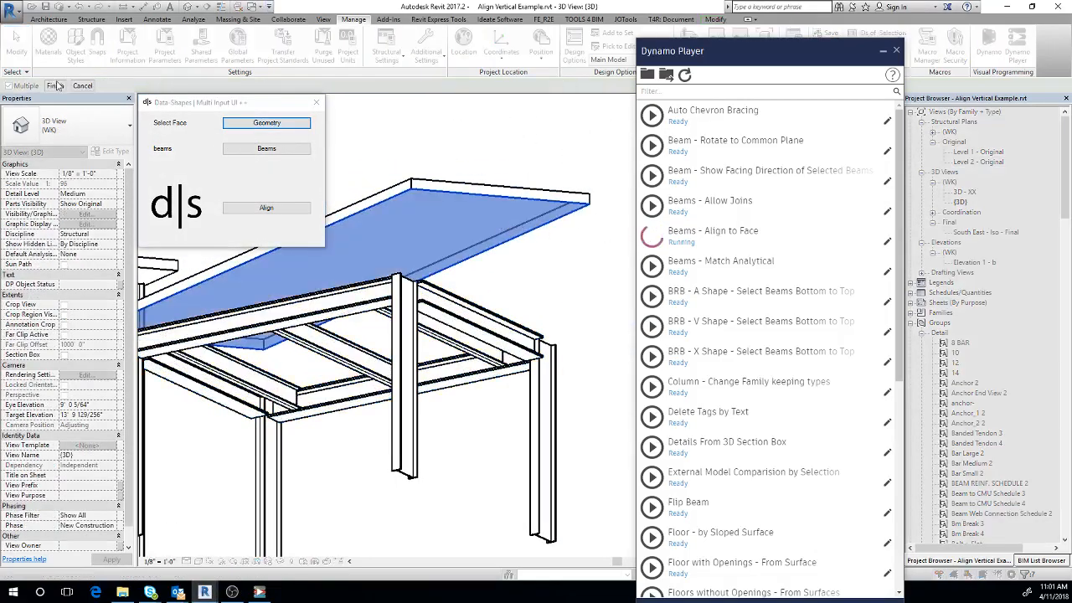
# - Select all beams of the third frame as the script's beams and align them to the slab's underside
pyautogui.click(284, 151)
pyautogui.keyDown('shift'); pyautogui.moveTo(418, 222); pyautogui.dragTo(214, 371, button='middle'); pyautogui.keyUp('shift')
pyautogui.moveTo(183, 356); pyautogui.dragTo(572, 261)
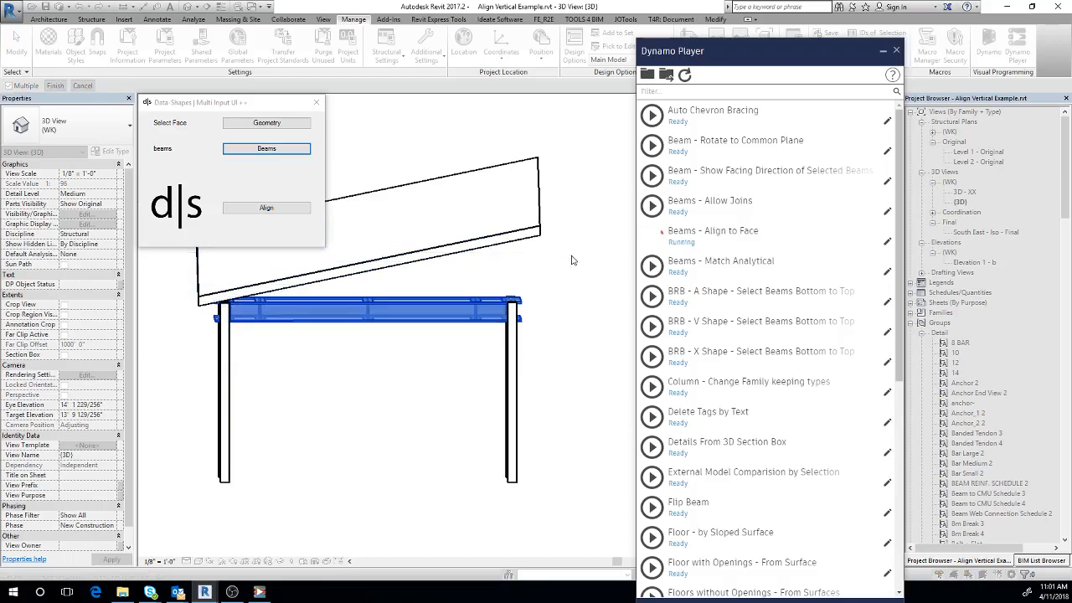
pyautogui.click(48, 89)
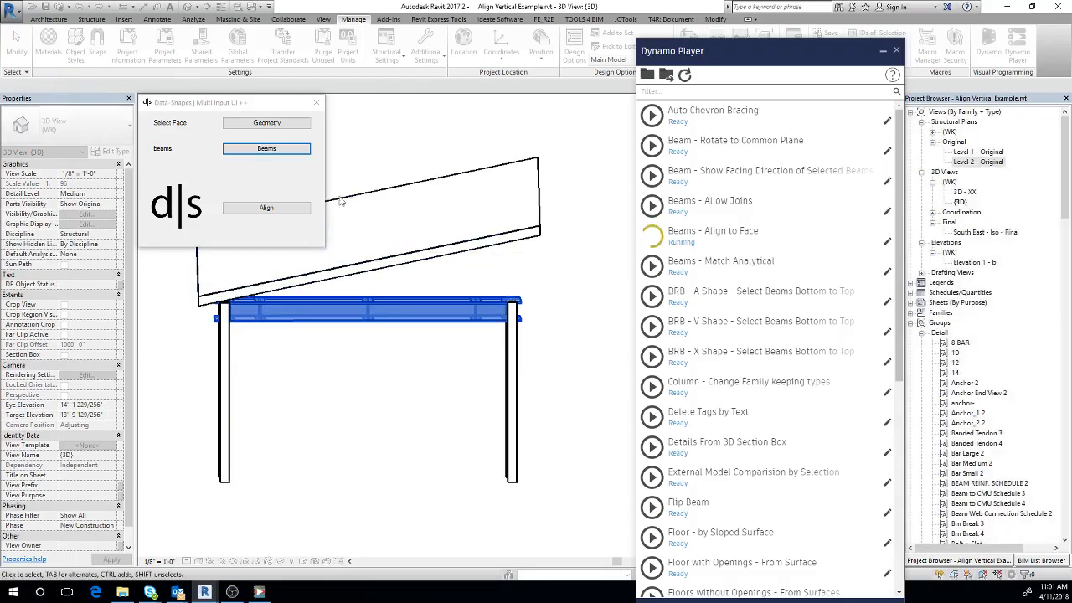
pyautogui.click(285, 208)
# - Attach the tops of the third frame's four columns to its sloped 6" concrete floor
pyautogui.keyDown('shift'); pyautogui.moveTo(539, 283); pyautogui.dragTo(545, 358, button='middle'); pyautogui.keyUp('shift')
pyautogui.moveTo(545, 358); pyautogui.dragTo(226, 381)
pyautogui.keyDown('shift'); pyautogui.moveTo(390, 276); pyautogui.dragTo(473, 304, button='middle'); pyautogui.keyUp('shift')
pyautogui.click(481, 52)
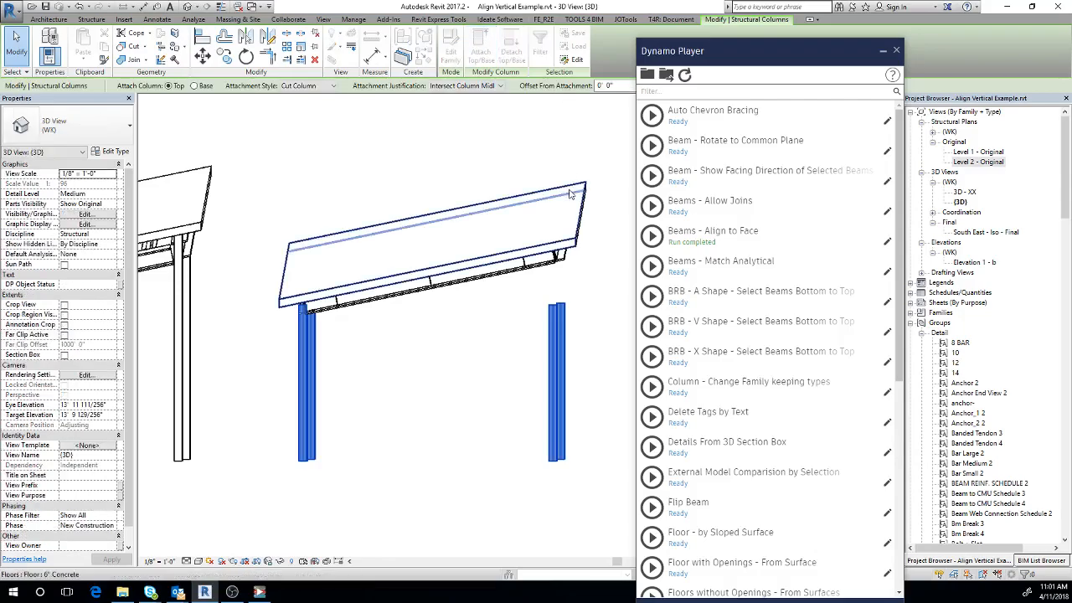
pyautogui.moveTo(478, 148); pyautogui.dragTo(481, 181, button='middle')
pyautogui.press('Escape')
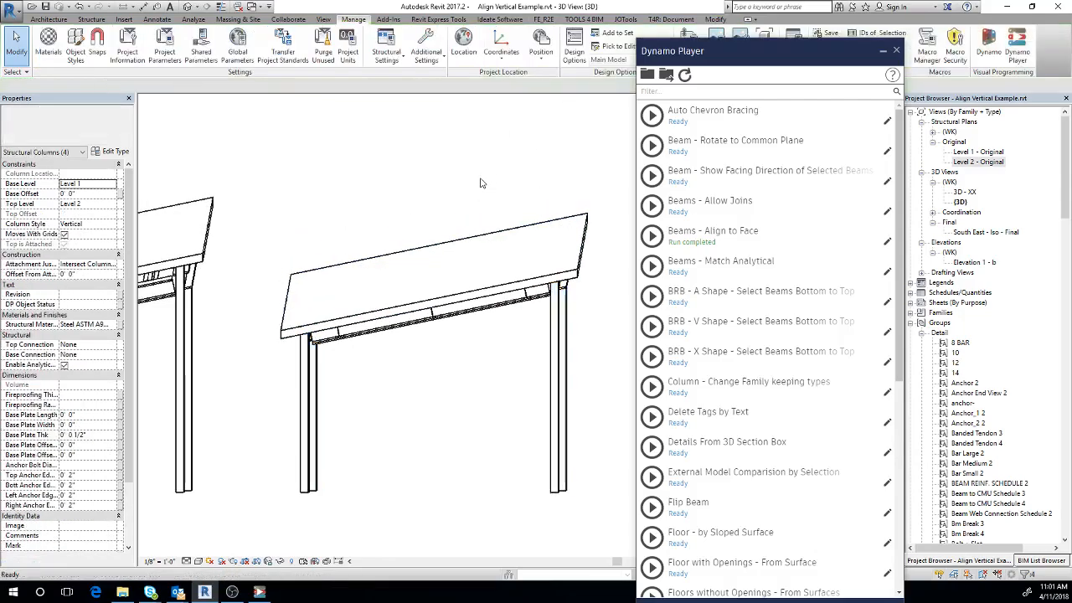
# - Place Dynamo Player out of the way and, viewed from the front, move the third frame's 6" concrete floor 1' upward
pyautogui.moveTo(353, 312); pyautogui.dragTo(456, 279, button='middle')
pyautogui.scroll(-1, 490, 356)
pyautogui.moveTo(526, 356); pyautogui.dragTo(477, 327, button='middle')
pyautogui.scroll(2, 504, 280)
pyautogui.scroll(2, 578, 310)
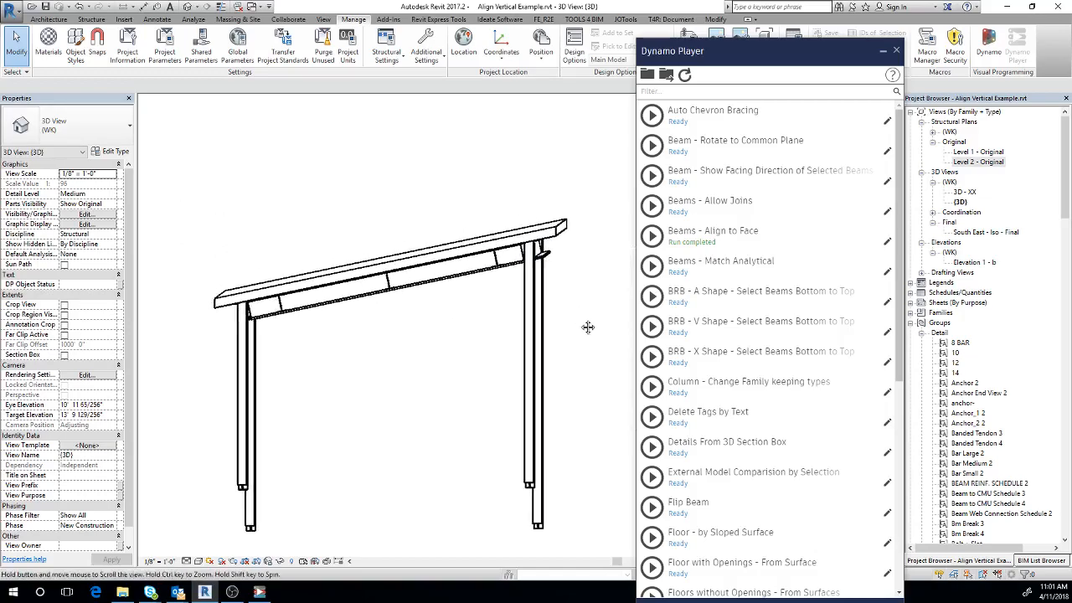
pyautogui.click(571, 238)
pyautogui.scroll(-2, 393, 263)
pyautogui.keyDown('shift'); pyautogui.moveTo(393, 272); pyautogui.dragTo(421, 303, button='middle'); pyautogui.keyUp('shift')
pyautogui.keyDown('shift'); pyautogui.moveTo(554, 207); pyautogui.dragTo(553, 244, button='middle'); pyautogui.keyUp('shift')
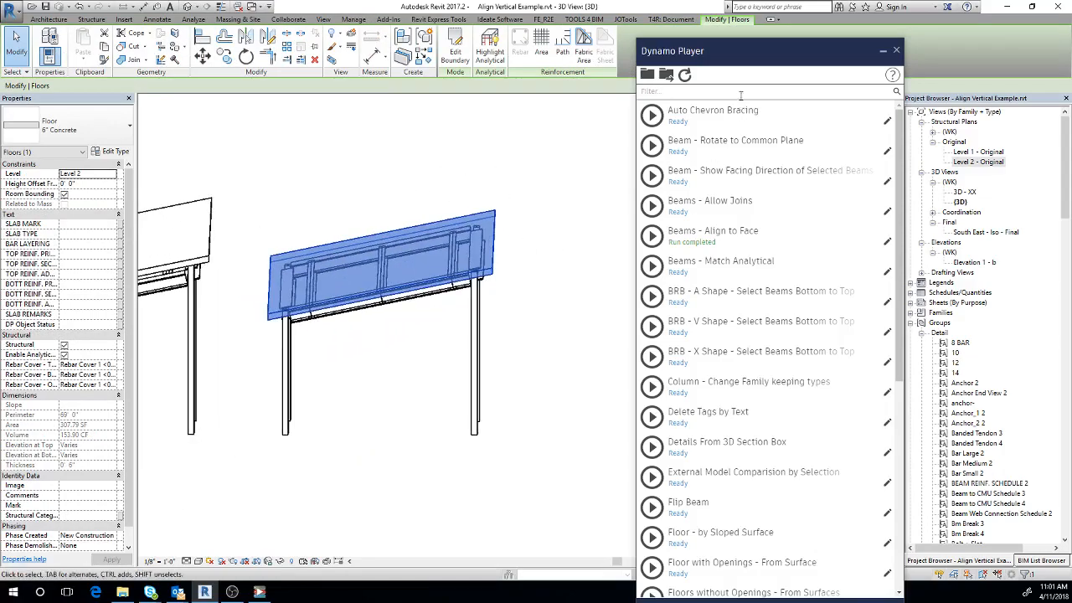
pyautogui.moveTo(721, 67); pyautogui.dragTo(904, 123)
pyautogui.click(839, 169)
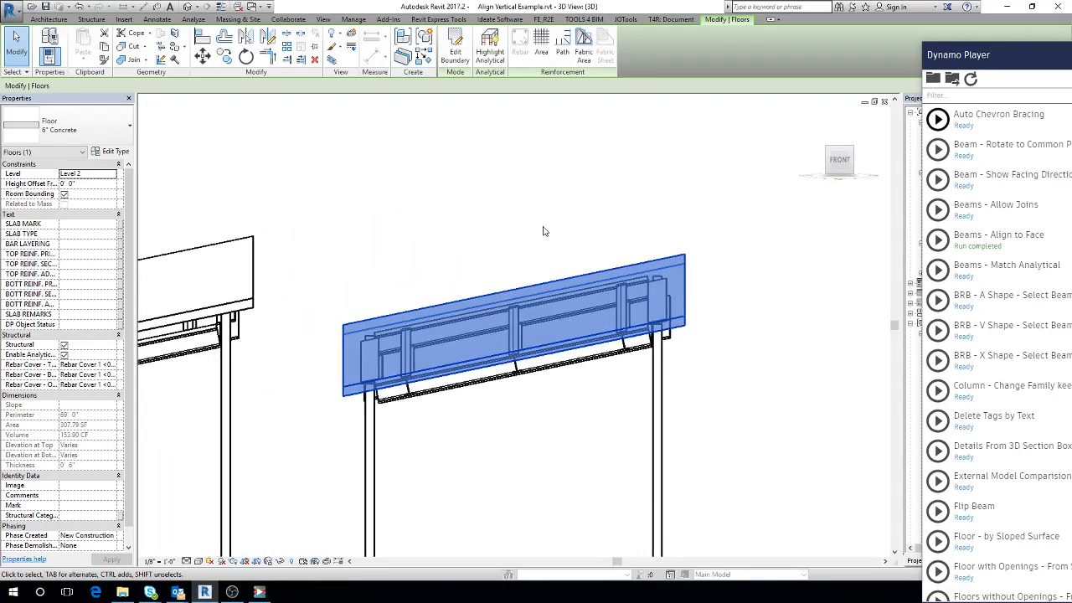
pyautogui.press('m')
pyautogui.press('v')
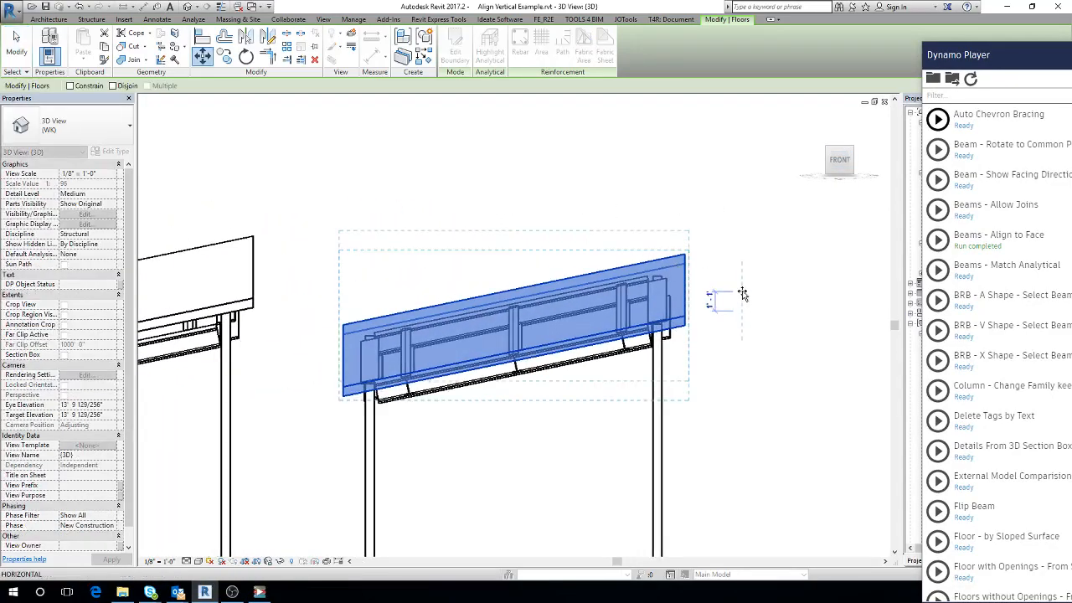
pyautogui.press('Return')
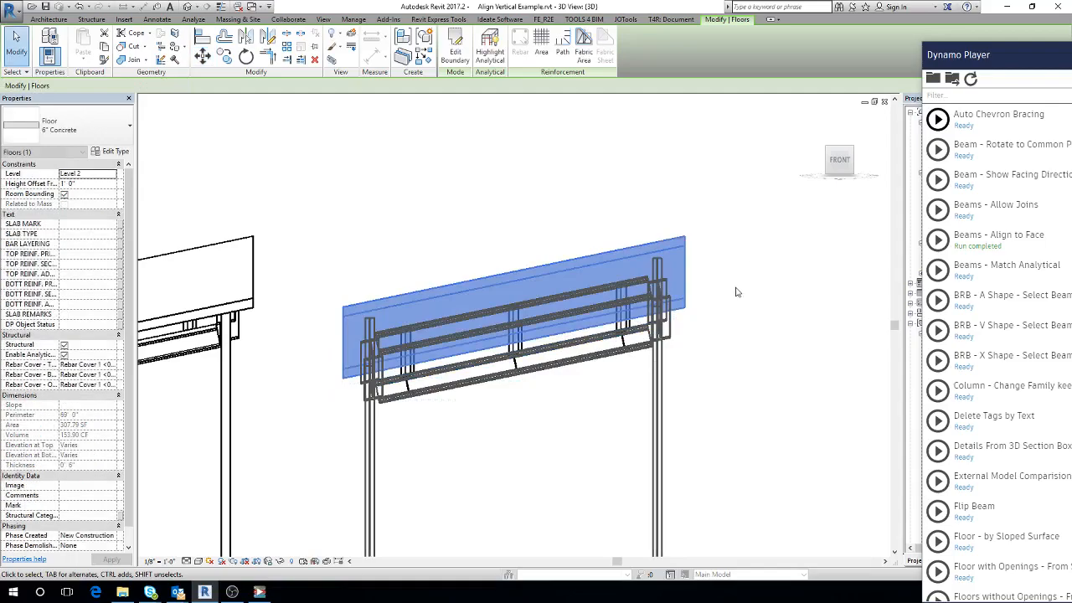
pyautogui.moveTo(706, 336); pyautogui.dragTo(708, 294, button='middle')
pyautogui.click(708, 294)
pyautogui.moveTo(601, 330)
pyautogui.keyDown('shift'); pyautogui.mouseDown(button='middle')
pyautogui.moveTo(578, 287)
pyautogui.moveTo(593, 322)
pyautogui.mouseUp(button='middle'); pyautogui.keyUp('shift')
pyautogui.scroll(1, 312, 414)
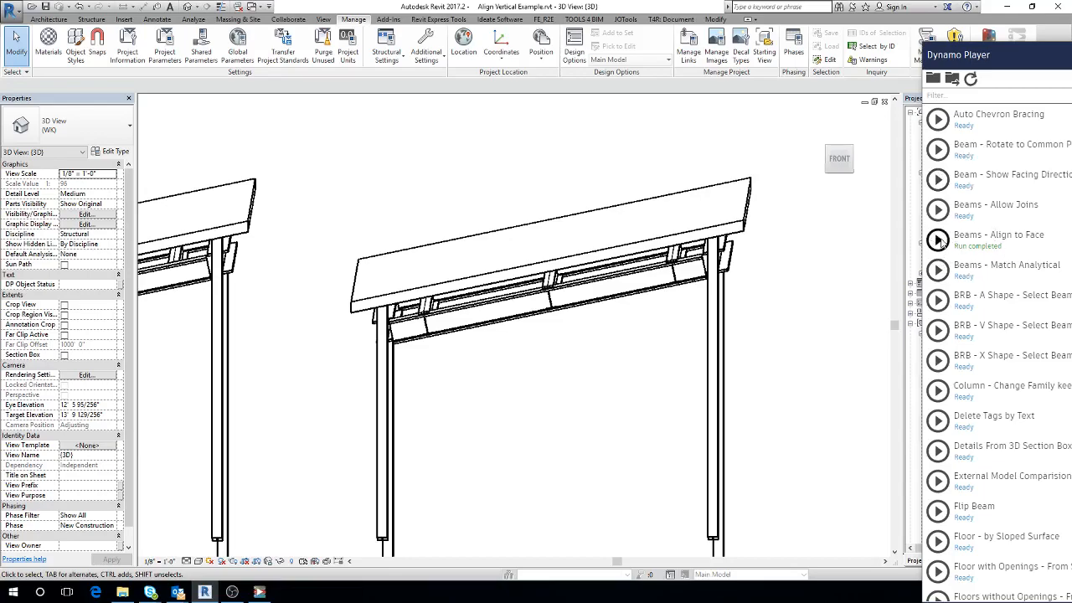
pyautogui.click(938, 239)
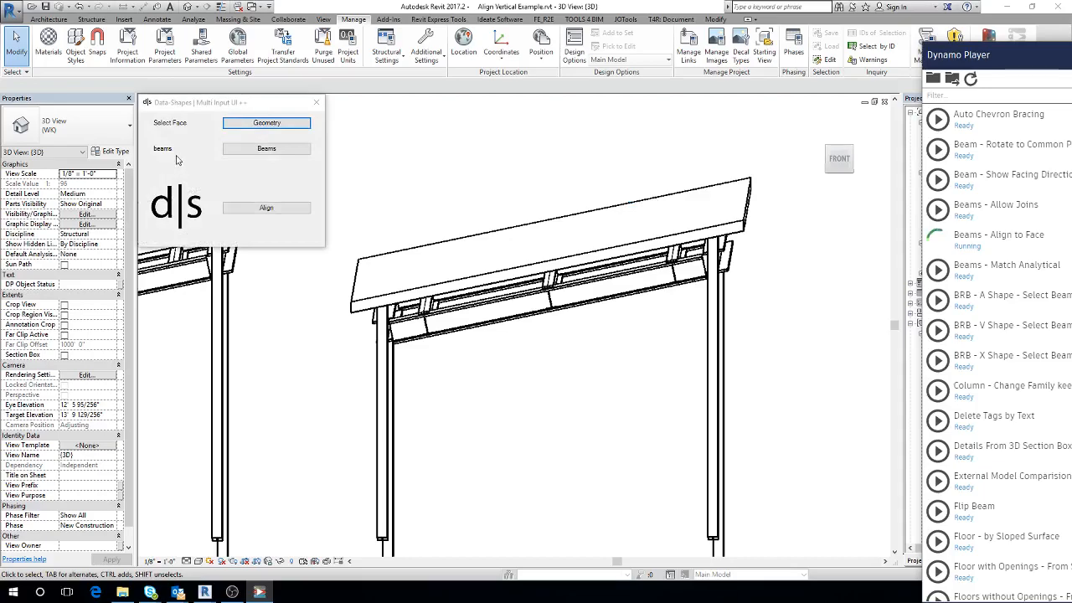
pyautogui.click(270, 124)
pyautogui.keyDown('shift'); pyautogui.moveTo(695, 376); pyautogui.dragTo(615, 356, button='middle'); pyautogui.keyUp('shift')
pyautogui.click(712, 198)
pyautogui.keyDown('shift'); pyautogui.moveTo(391, 289); pyautogui.dragTo(428, 340, button='middle'); pyautogui.keyUp('shift')
pyautogui.click(278, 150)
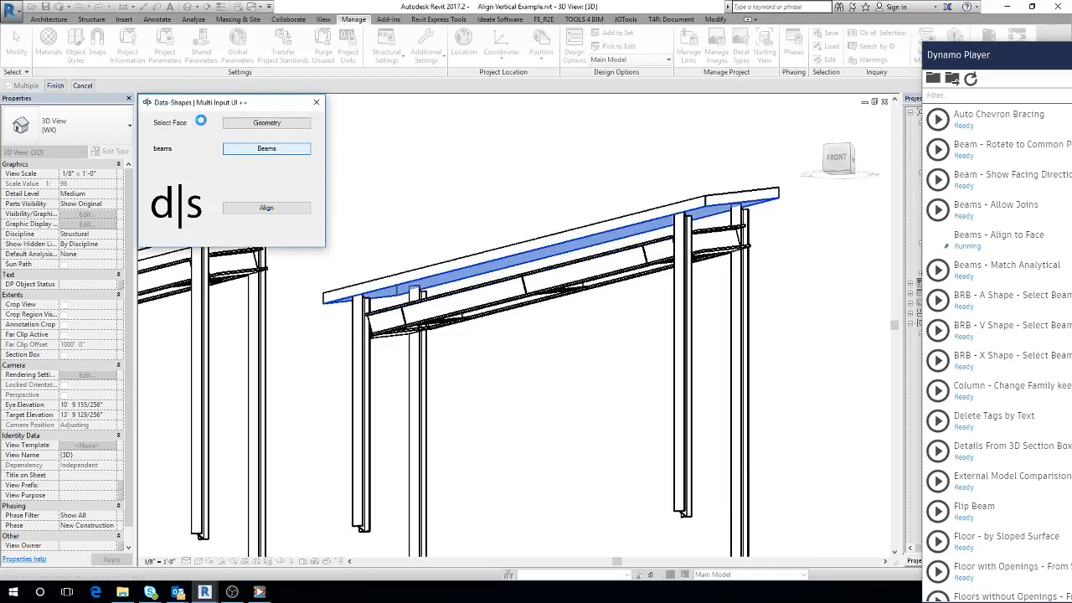
pyautogui.click(82, 86)
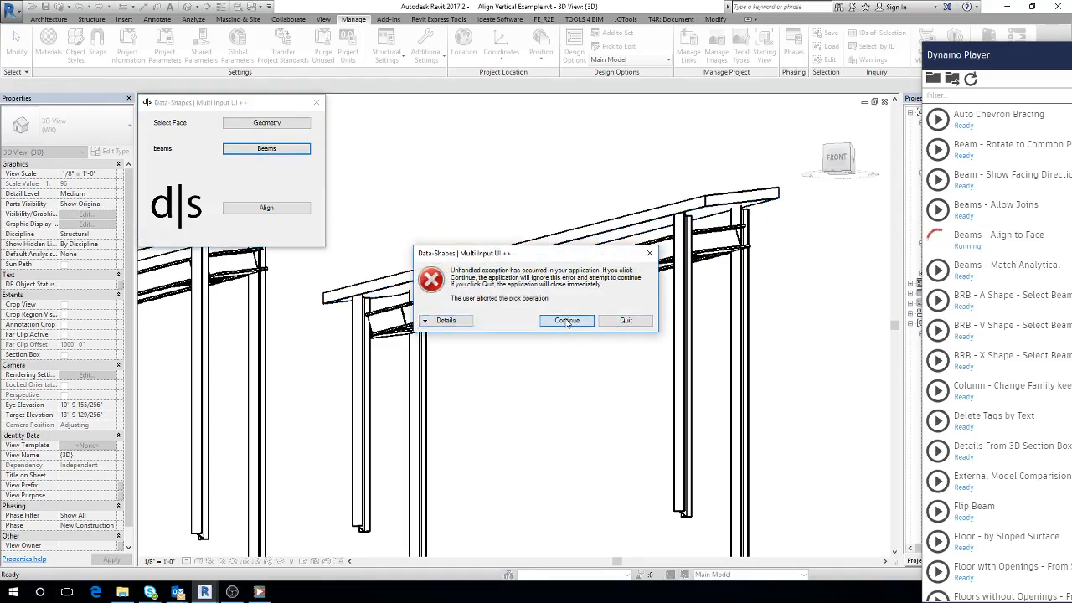
pyautogui.click(567, 320)
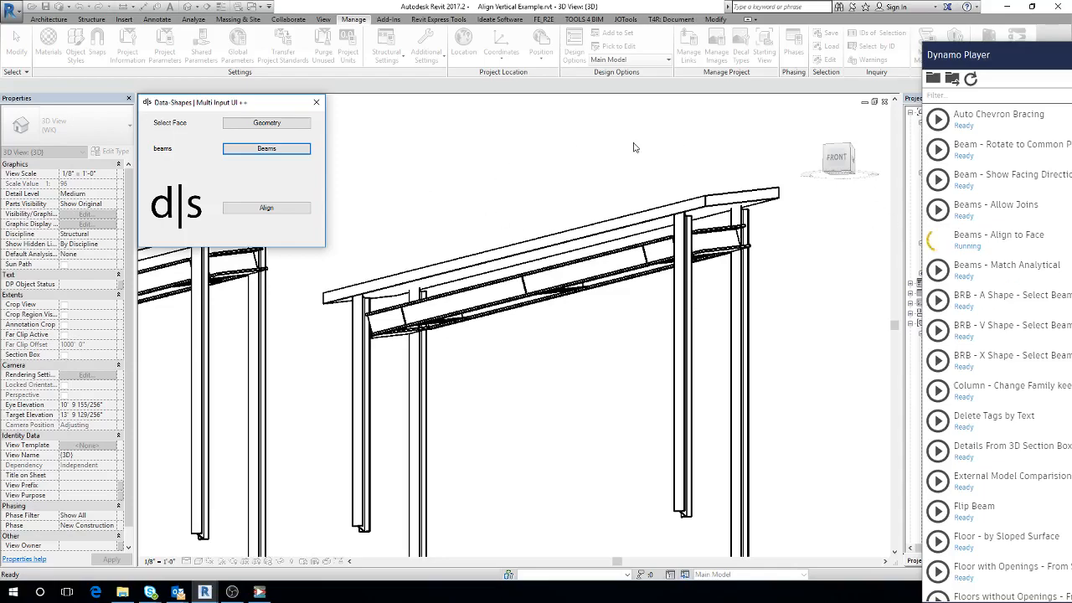
pyautogui.click(315, 103)
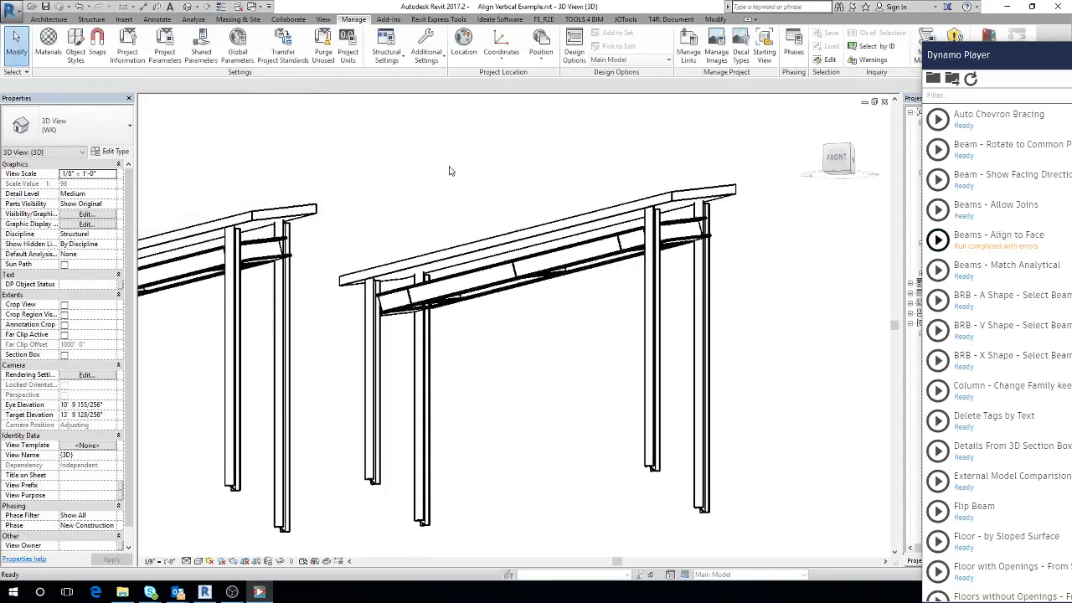
# - Rerun Beams - Align to Face and pick the underside of the raised third slab as the face
pyautogui.scroll(-1, 455, 247)
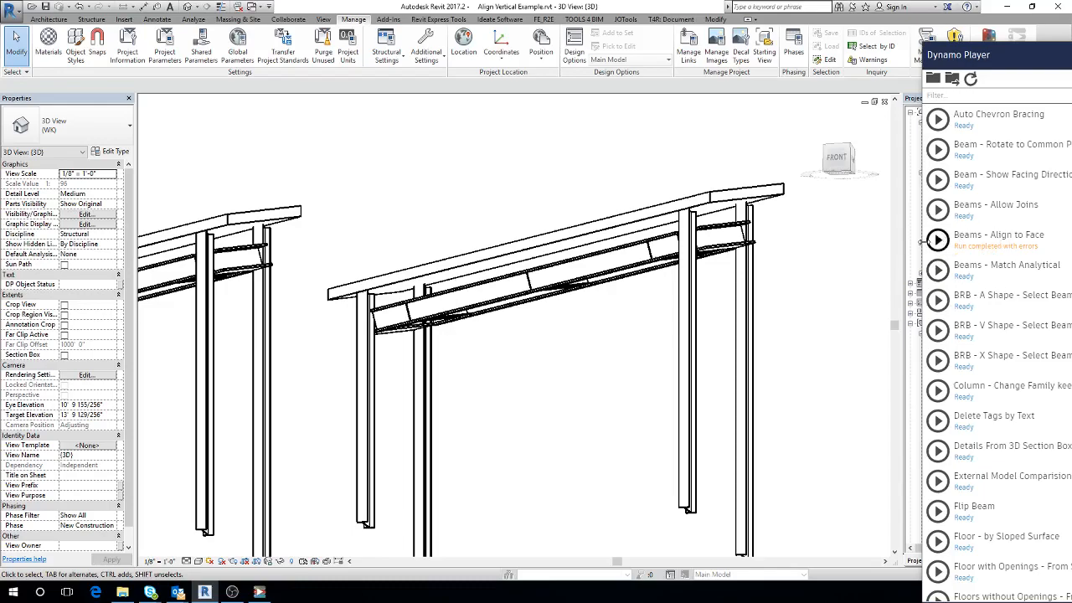
pyautogui.click(938, 239)
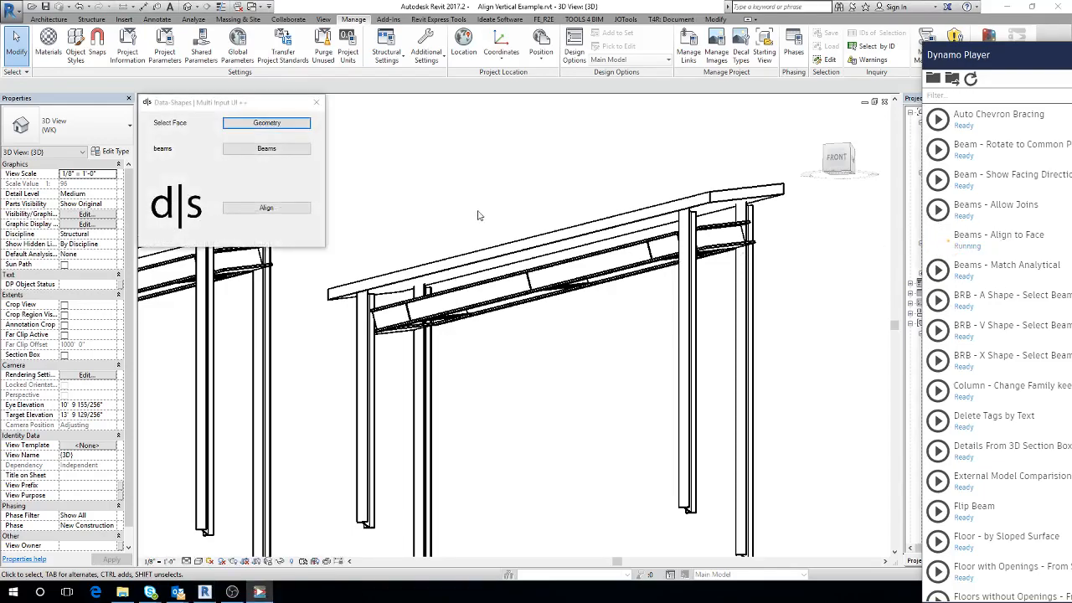
pyautogui.moveTo(481, 216); pyautogui.dragTo(506, 239, button='middle')
pyautogui.click(256, 125)
pyautogui.keyDown('shift'); pyautogui.moveTo(627, 354); pyautogui.dragTo(712, 242, button='middle'); pyautogui.keyUp('shift')
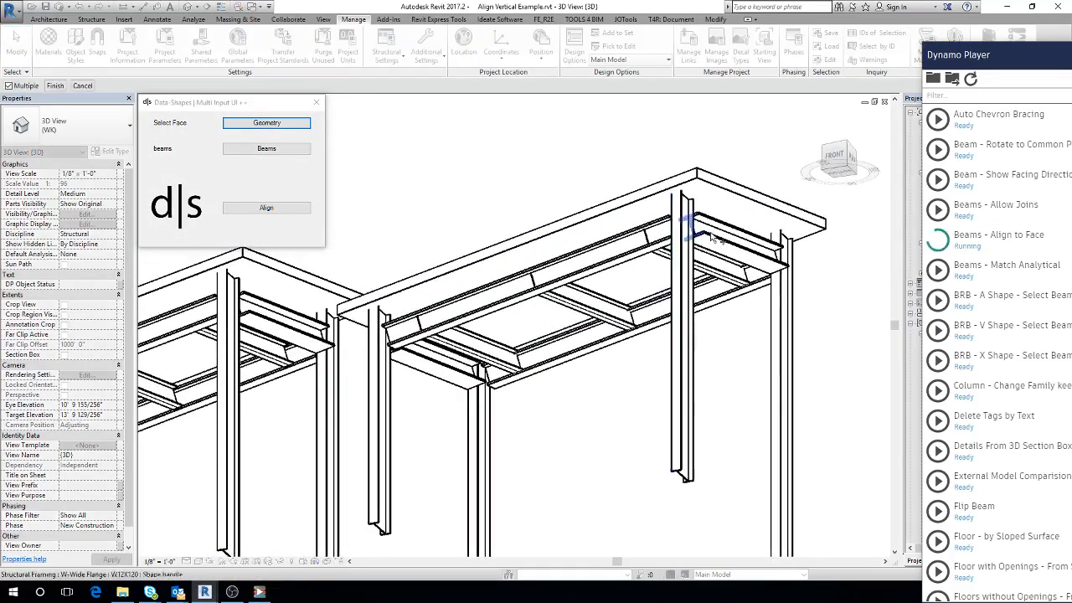
pyautogui.click(725, 210)
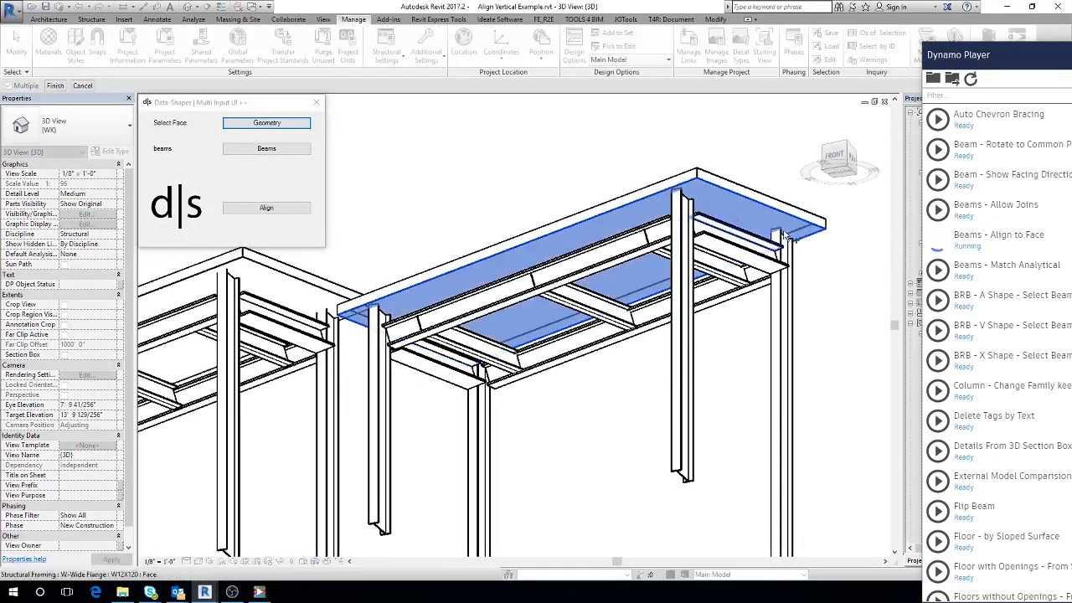
pyautogui.click(55, 86)
# - Select the third frame's sloped beams for the script and align them to the raised slab's underside
pyautogui.keyDown('shift'); pyautogui.moveTo(636, 436); pyautogui.dragTo(591, 440, button='middle'); pyautogui.keyUp('shift')
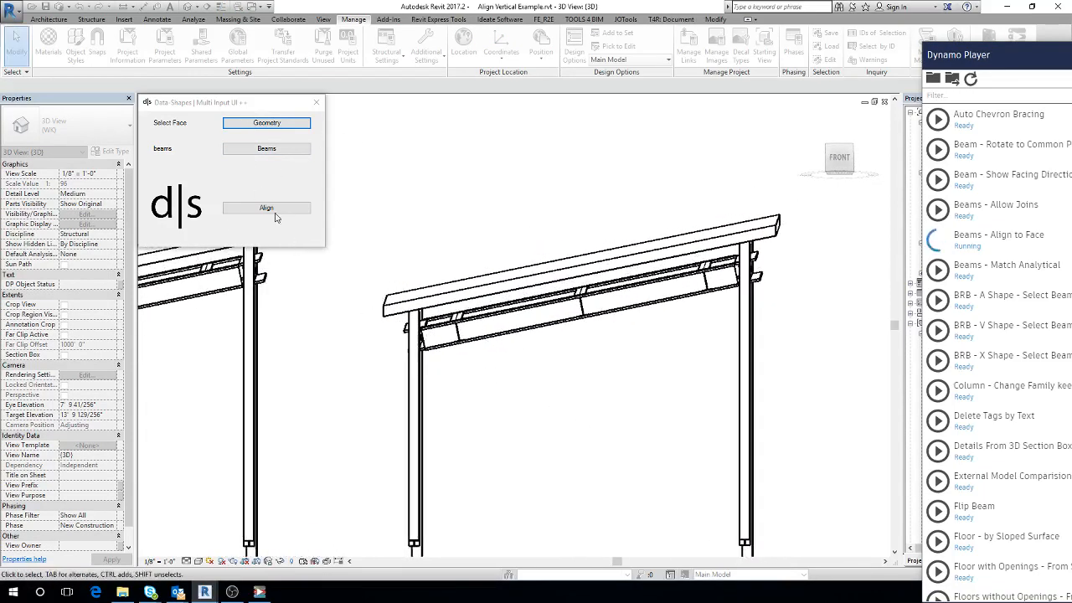
pyautogui.click(252, 153)
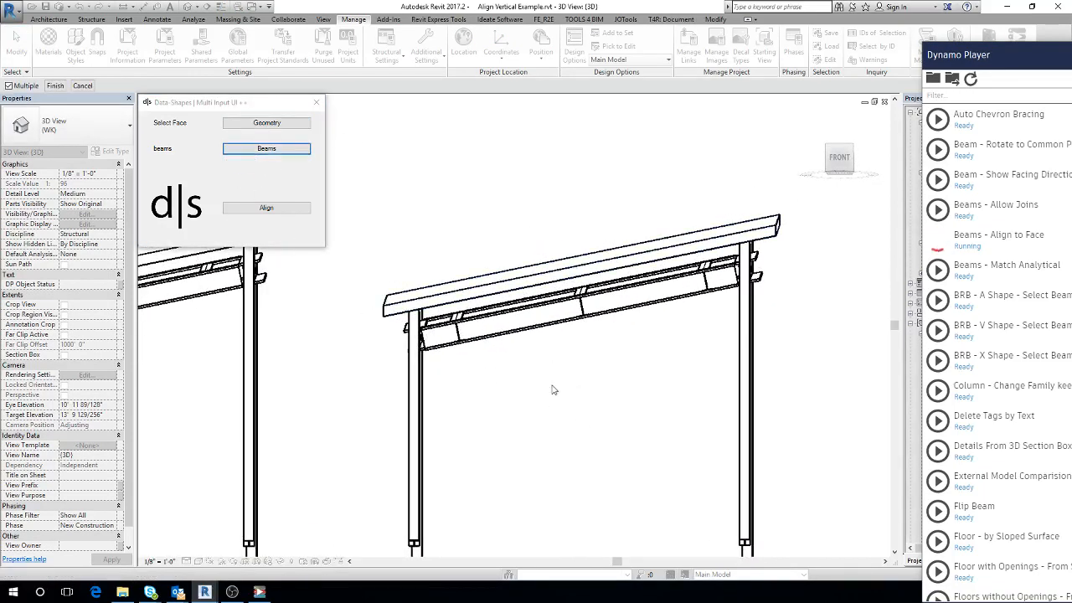
pyautogui.moveTo(358, 418); pyautogui.dragTo(792, 231)
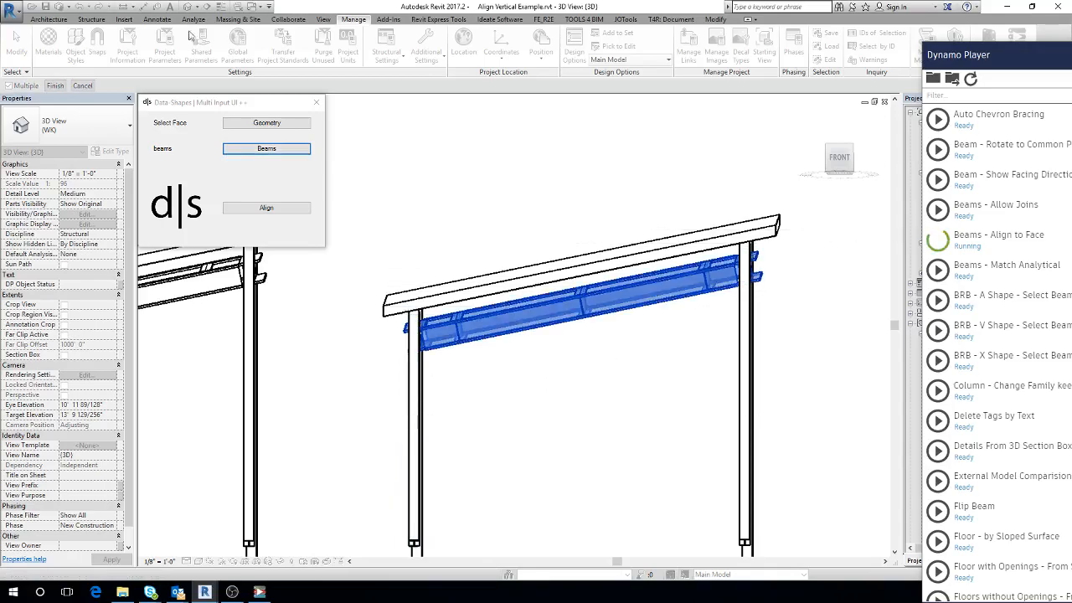
pyautogui.click(267, 208)
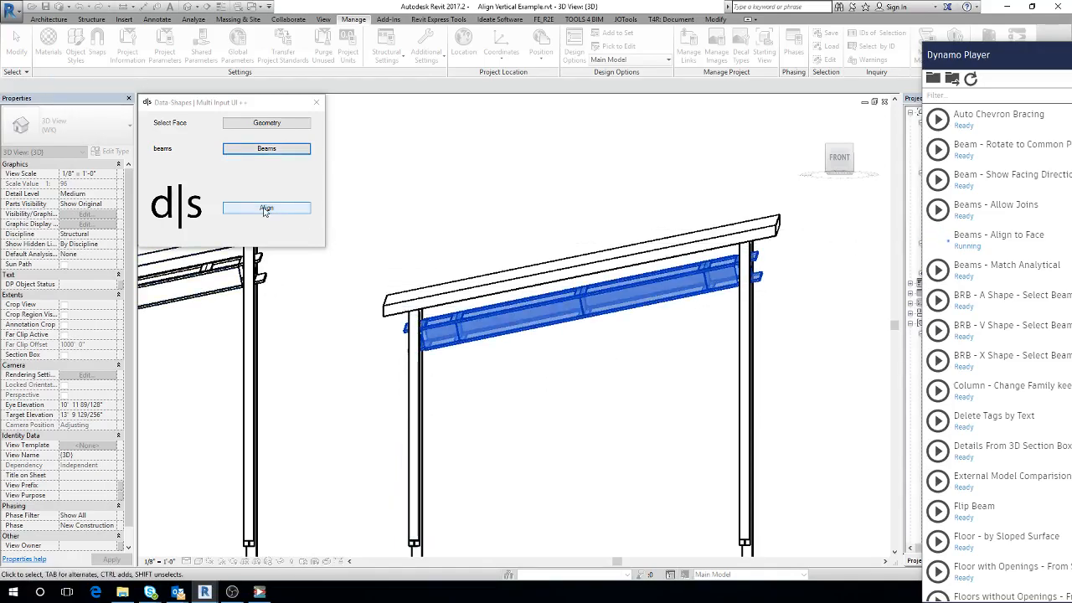
# - Examine the third frame's realigned framing up close and compare it with the other two frames
pyautogui.scroll(-2, 610, 395)
pyautogui.keyDown('shift'); pyautogui.moveTo(610, 394); pyautogui.dragTo(545, 407, button='middle'); pyautogui.keyUp('shift')
pyautogui.scroll(3, 545, 407)
pyautogui.scroll(-5, 649, 335)
pyautogui.keyDown('shift'); pyautogui.moveTo(662, 361); pyautogui.dragTo(677, 392, button='middle'); pyautogui.keyUp('shift')
pyautogui.scroll(3, 622, 341)
pyautogui.scroll(3, 585, 349)
pyautogui.scroll(-2, 593, 225)
pyautogui.keyDown('shift'); pyautogui.moveTo(612, 214); pyautogui.dragTo(713, 247, button='middle'); pyautogui.keyUp('shift')
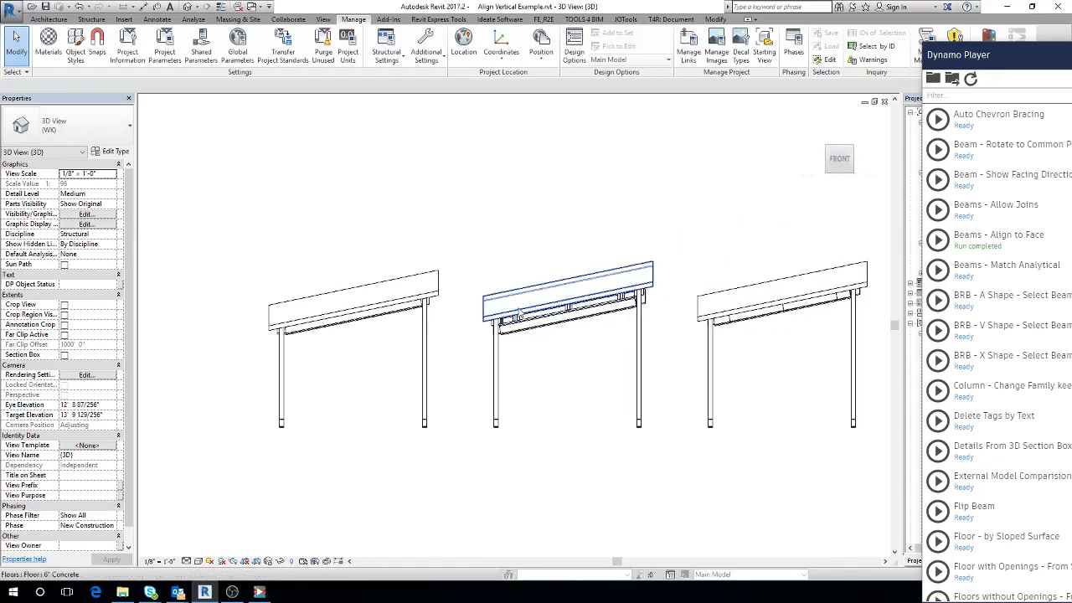
# - Select the middle frame's 6" concrete floor and, viewed from the front, move it 1' downward
pyautogui.click(519, 314)
pyautogui.scroll(3, 711, 271)
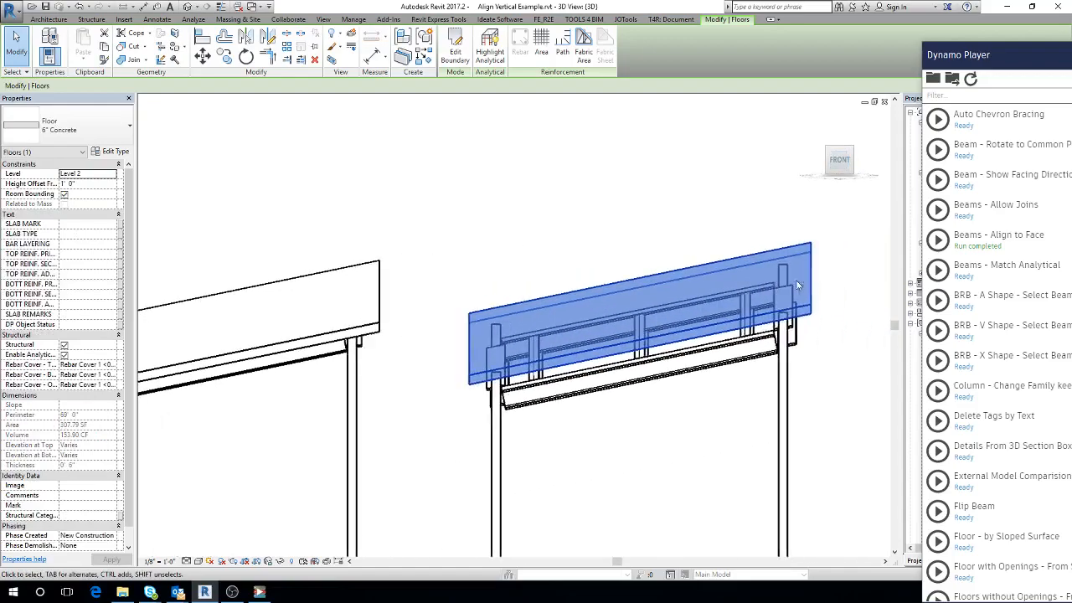
pyautogui.moveTo(797, 285); pyautogui.dragTo(742, 265, button='middle')
pyautogui.press('m')
pyautogui.press('v')
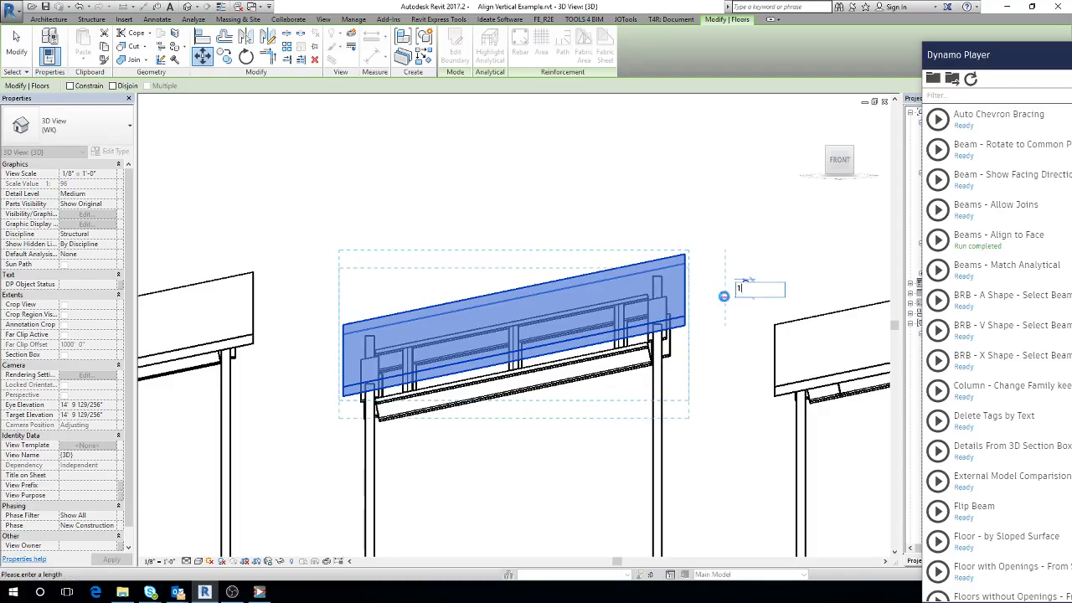
pyautogui.press('Return')
pyautogui.click(611, 221)
pyautogui.scroll(-1, 611, 221)
pyautogui.moveTo(611, 221); pyautogui.dragTo(581, 267, button='middle')
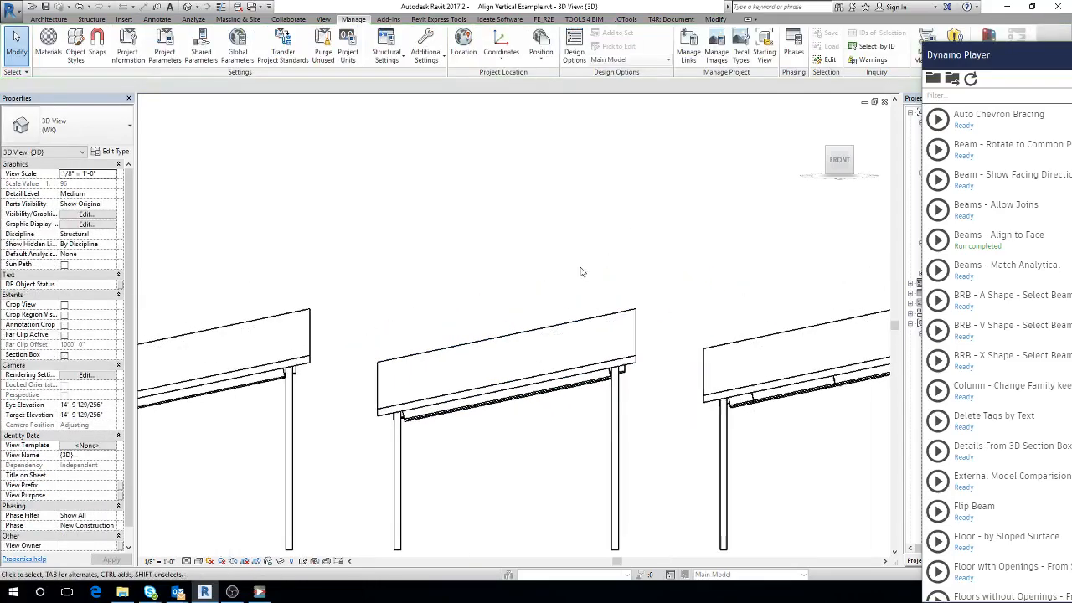
# - Close Dynamo Player and open the Level 2 - Original structural plan
pyautogui.scroll(-2, 582, 271)
pyautogui.moveTo(983, 54); pyautogui.dragTo(402, 89)
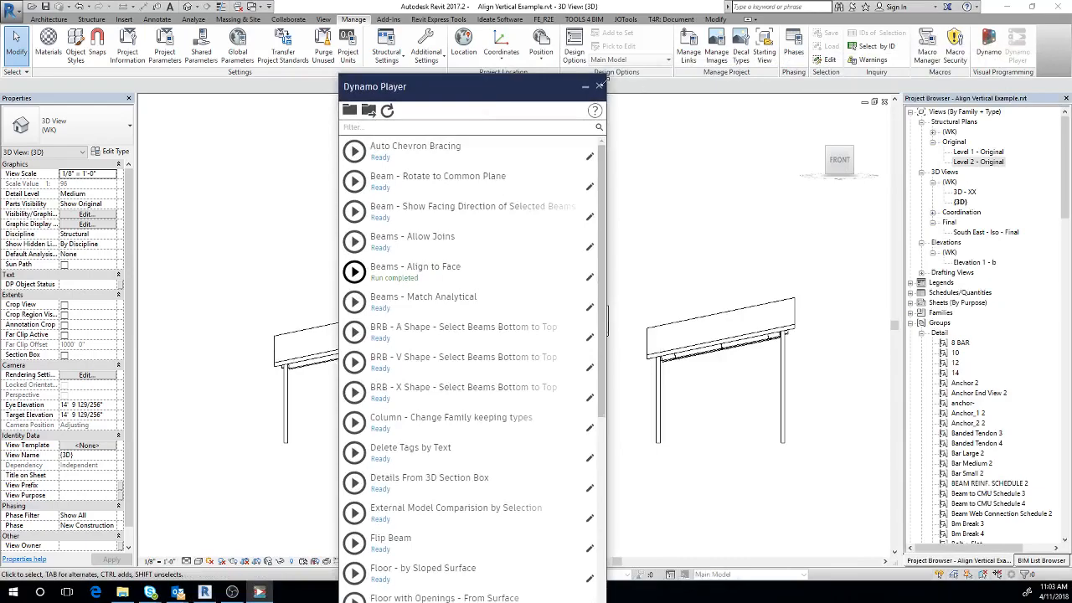
pyautogui.click(977, 162)
pyautogui.doubleClick(975, 165)
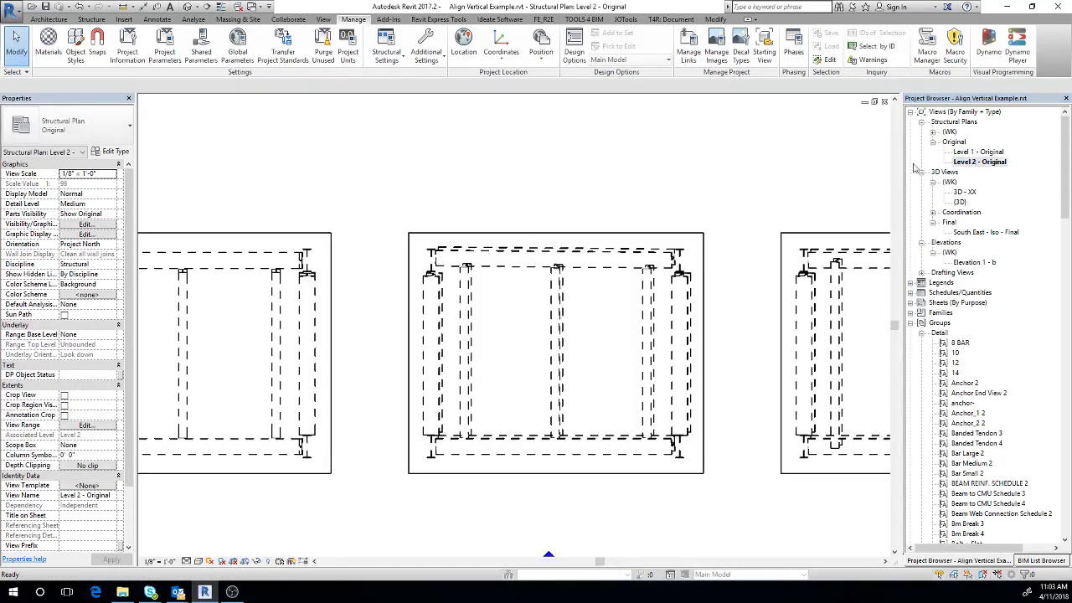
# - Cut a section horizontally across all three frames in the Level 2 plan and open its section view
pyautogui.scroll(-3, 602, 244)
pyautogui.moveTo(655, 212); pyautogui.dragTo(622, 232, button='middle')
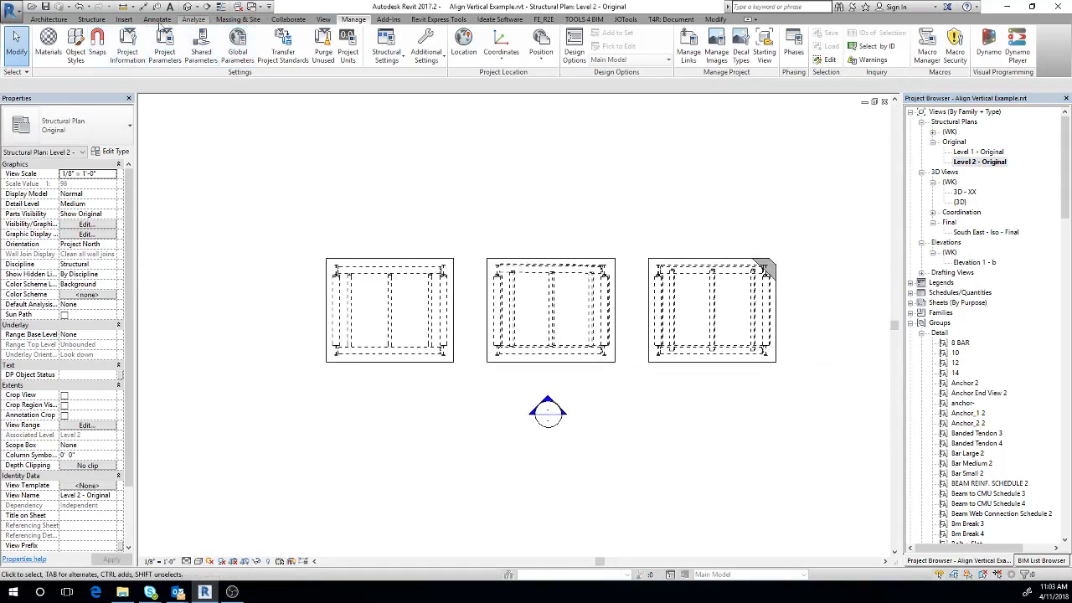
pyautogui.click(323, 19)
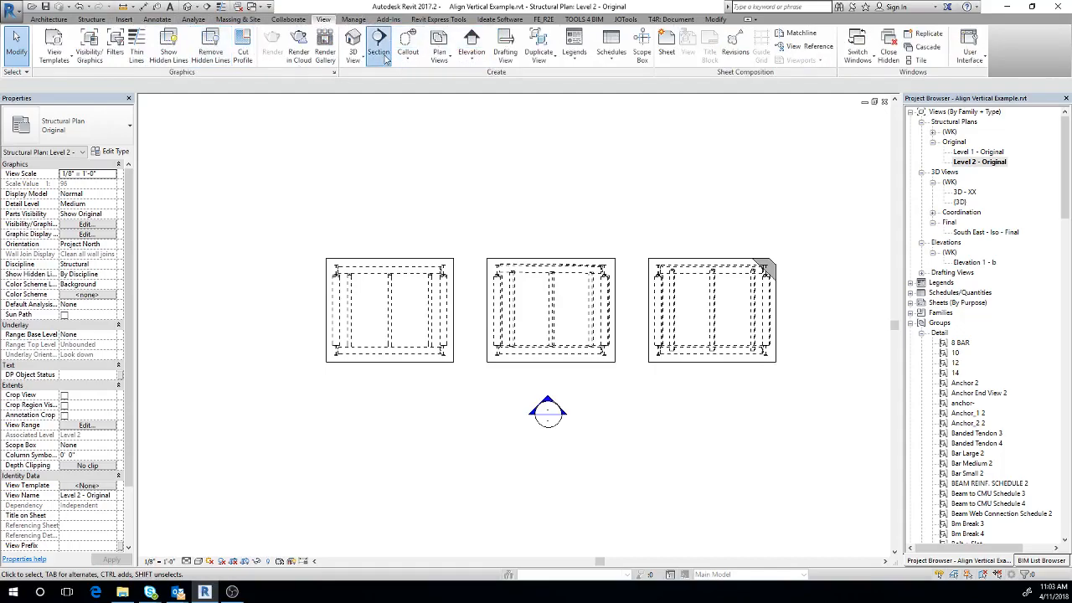
pyautogui.click(379, 46)
pyautogui.click(282, 317)
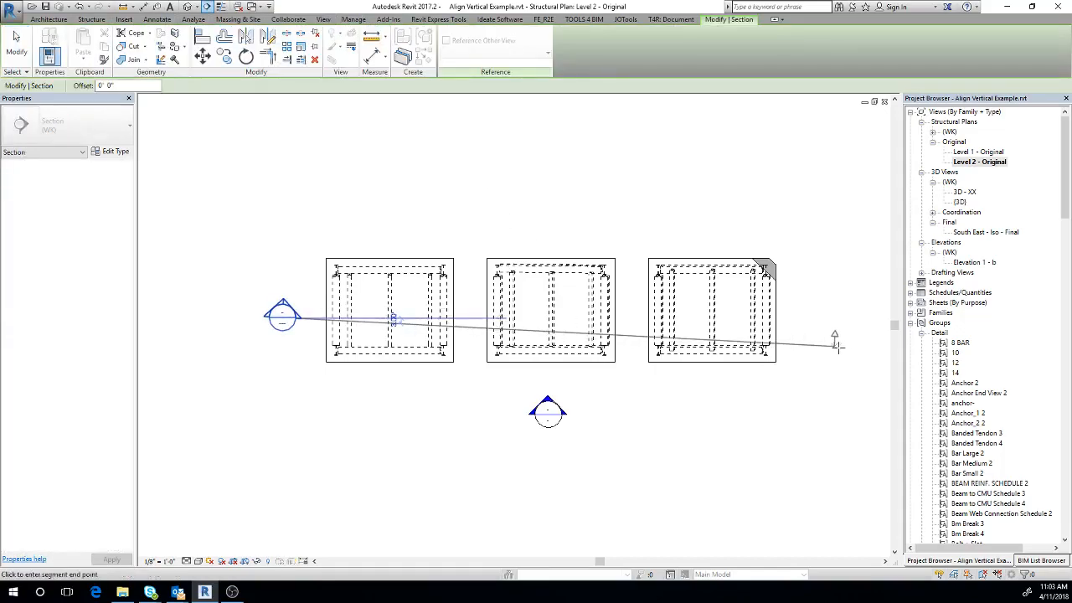
pyautogui.click(811, 314)
pyautogui.scroll(1, 523, 274)
pyautogui.click(220, 315)
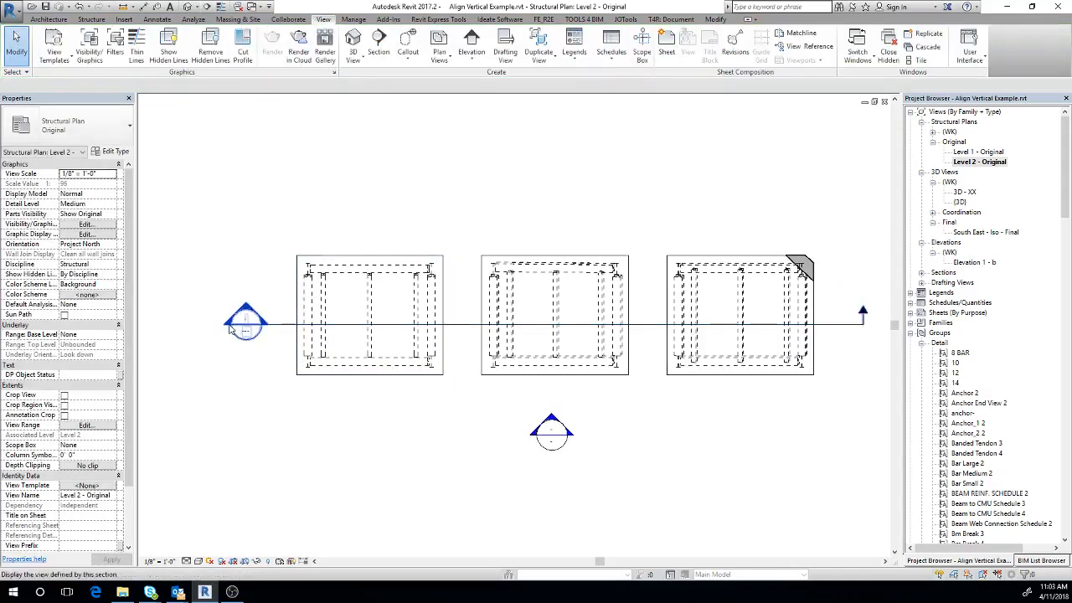
pyautogui.rightClick(231, 326)
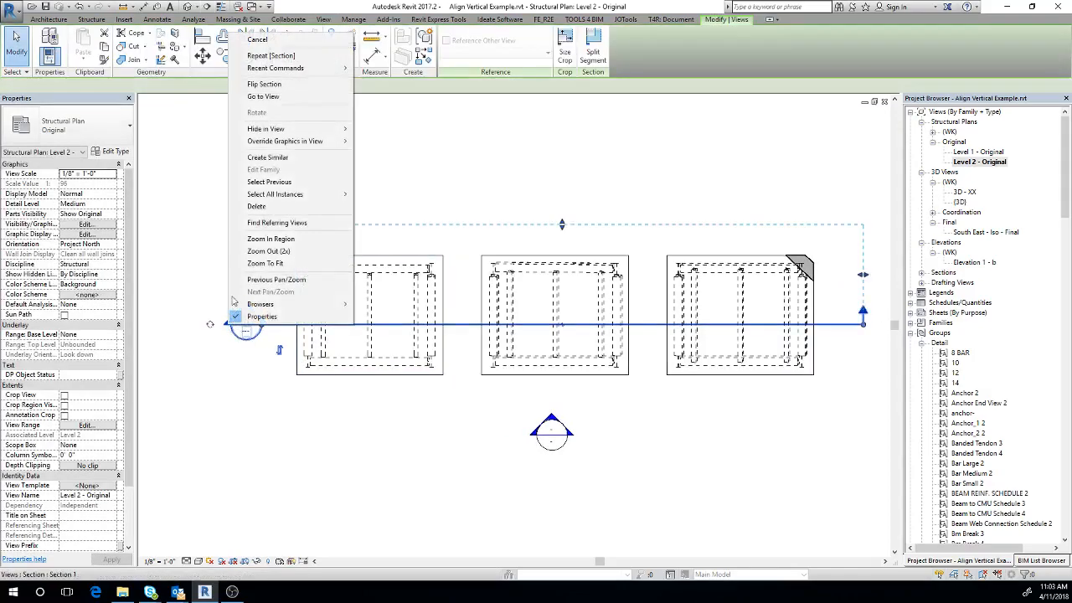
pyautogui.click(276, 97)
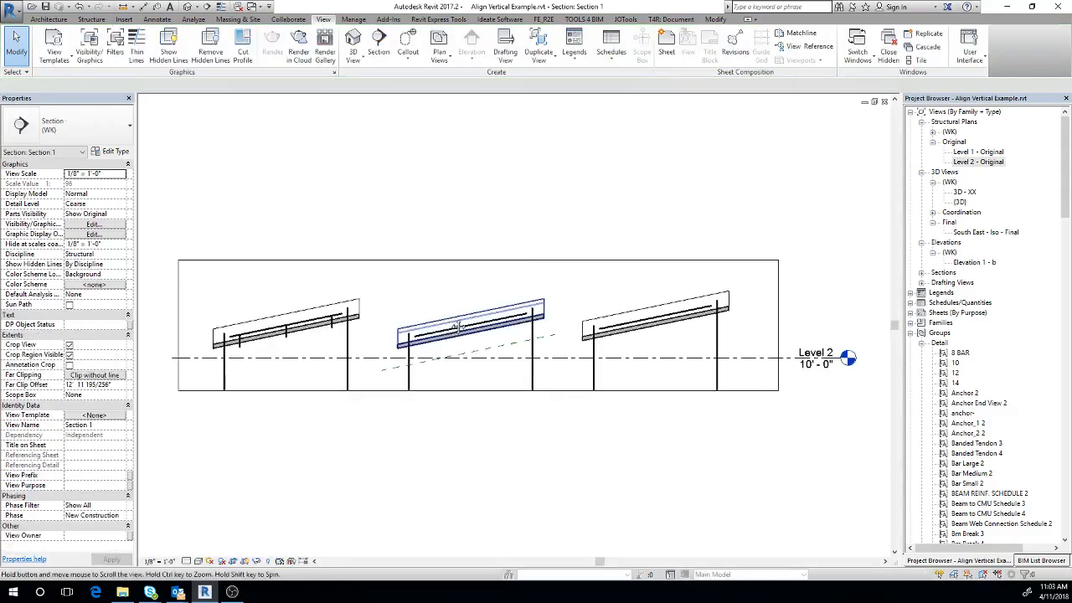
# - Set the section view's detail level to Fine and its scale to 3" = 1'-0"
pyautogui.moveTo(453, 329); pyautogui.dragTo(611, 299, button='middle')
pyautogui.scroll(1, 155, 505)
pyautogui.click(188, 561)
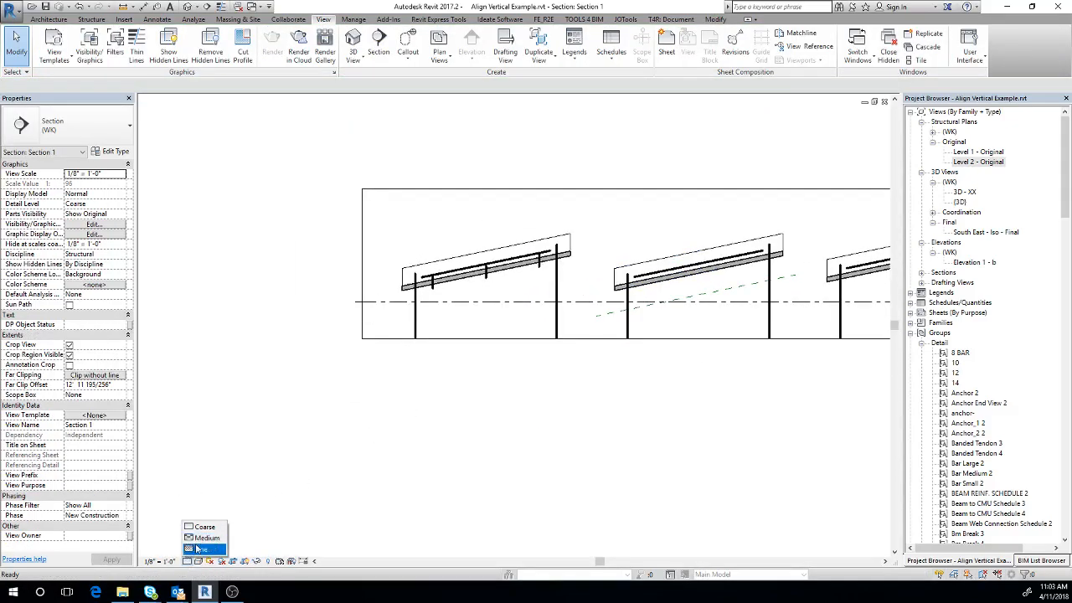
pyautogui.click(201, 550)
pyautogui.scroll(4, 510, 251)
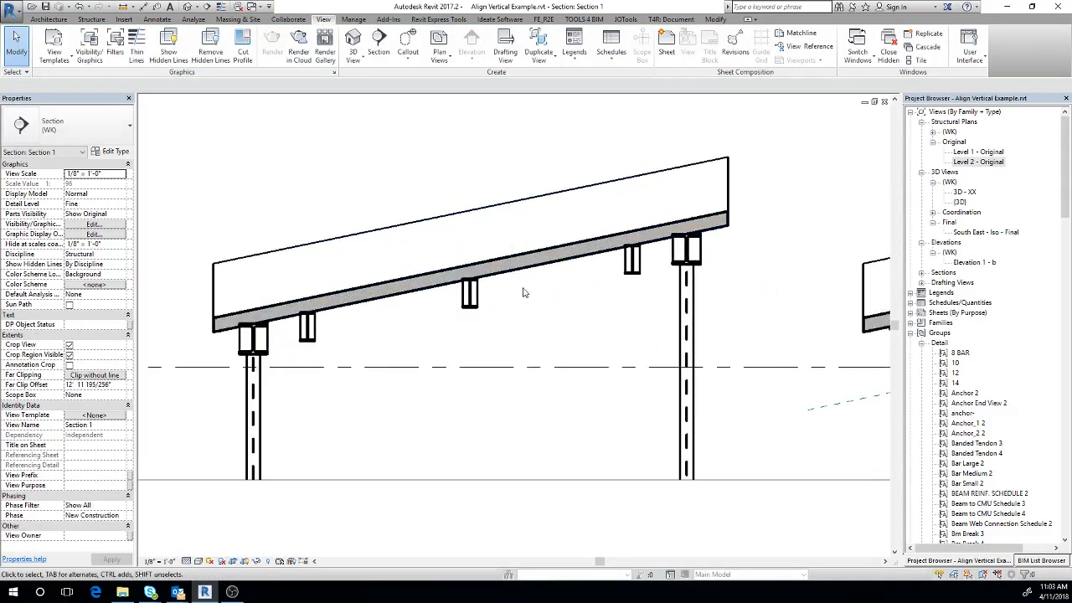
pyautogui.click(171, 562)
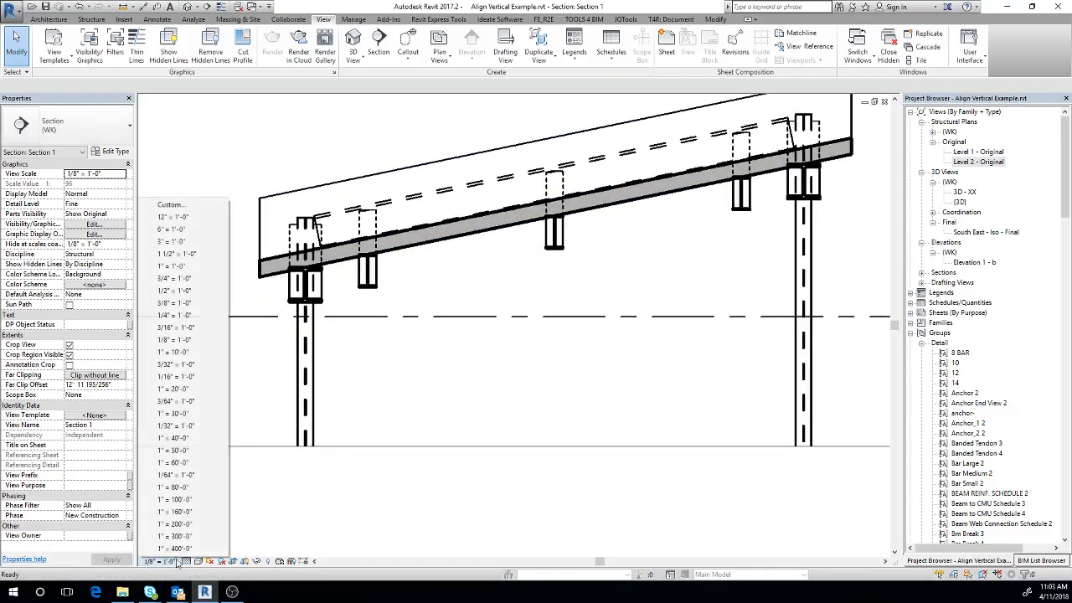
pyautogui.click(178, 243)
pyautogui.scroll(4, 483, 318)
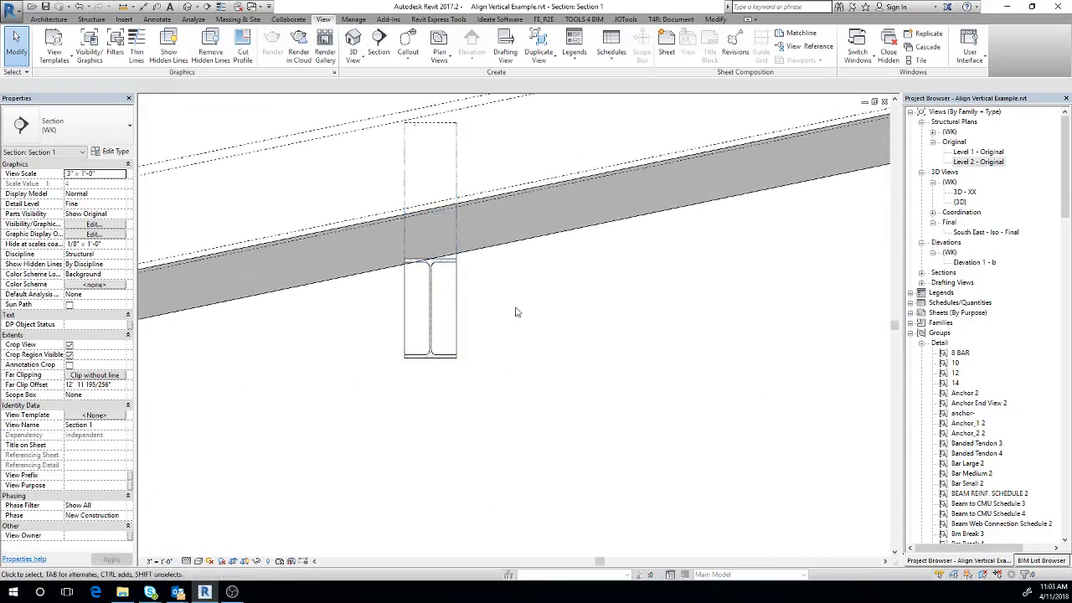
# - Examine the first frame's W12X120 girder at the higher column, where it meets the sloped slab's underside
pyautogui.scroll(-5, 517, 311)
pyautogui.scroll(3, 704, 310)
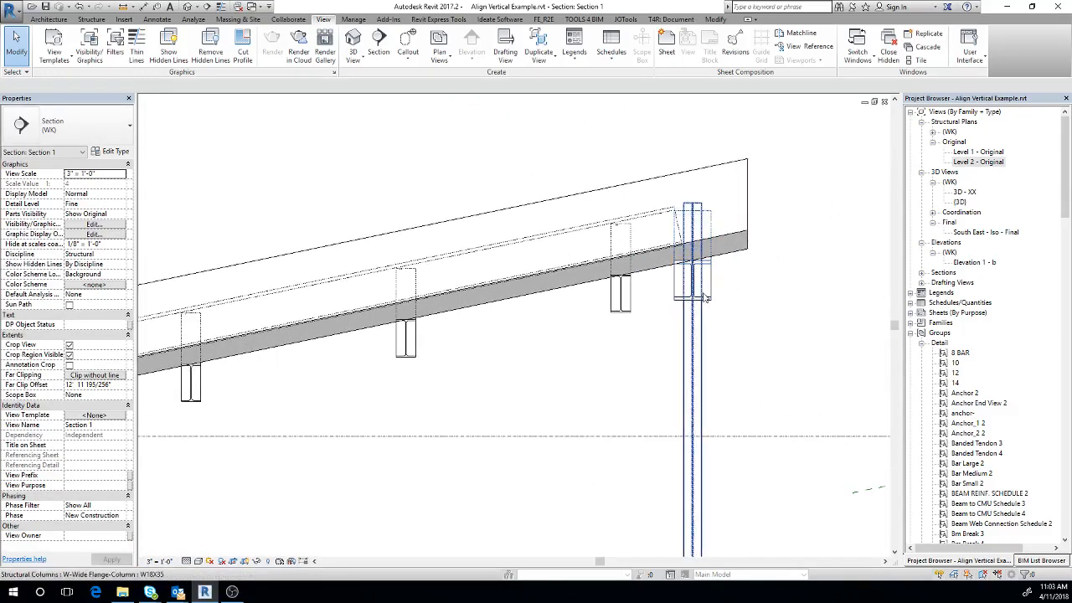
pyautogui.click(703, 298)
pyautogui.moveTo(604, 390); pyautogui.dragTo(676, 384, button='middle')
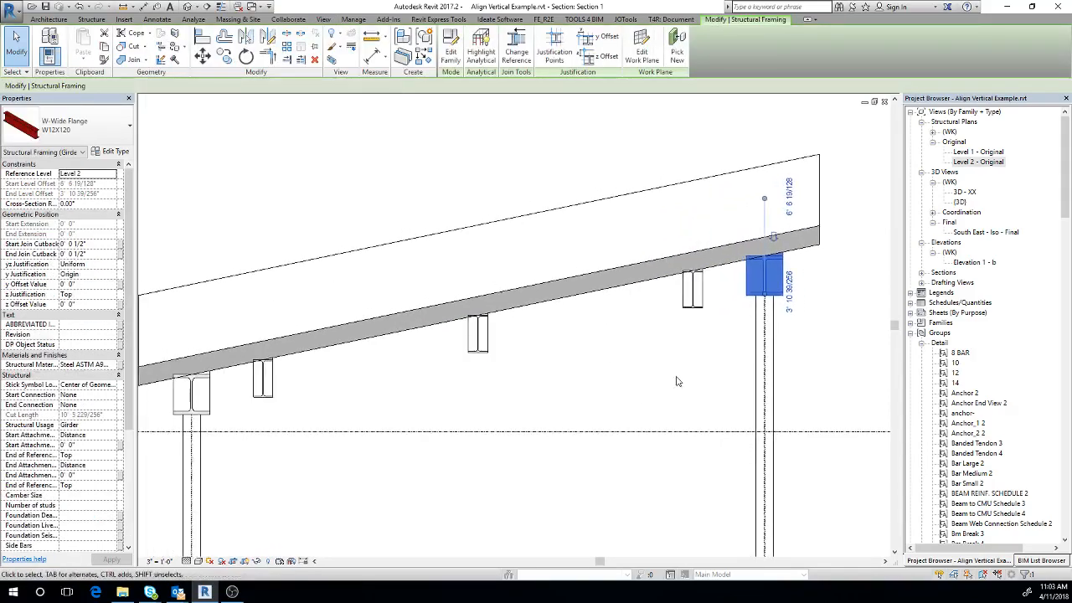
pyautogui.scroll(5, 680, 368)
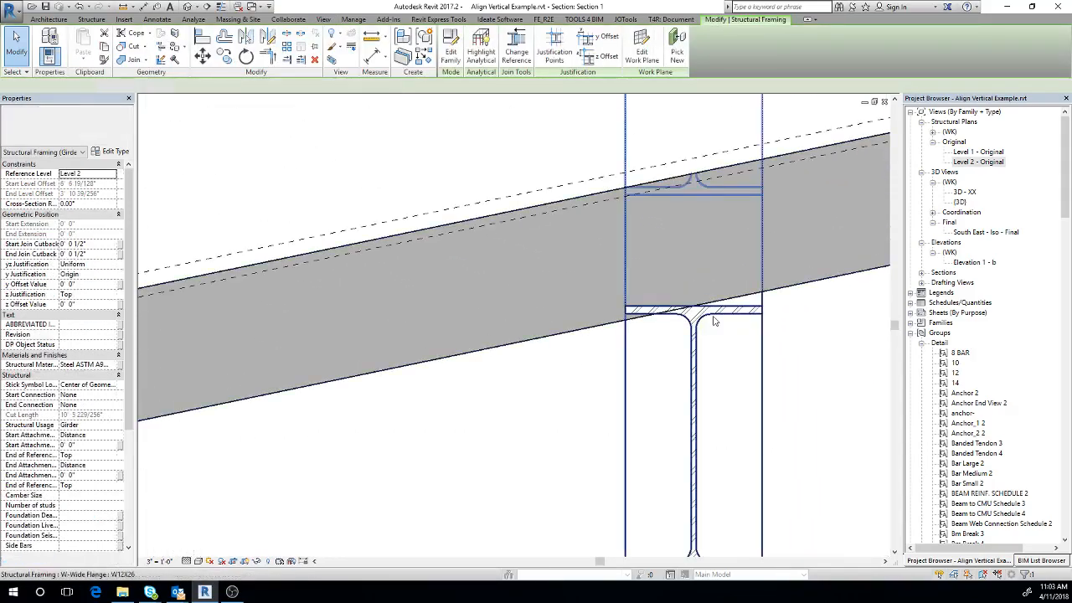
# - Select the first frame's W12X26 joist nearest the higher column and examine how its top flange meets the sloped slab
pyautogui.click(713, 321)
pyautogui.scroll(-3, 708, 319)
pyautogui.moveTo(716, 345); pyautogui.dragTo(633, 351, button='middle')
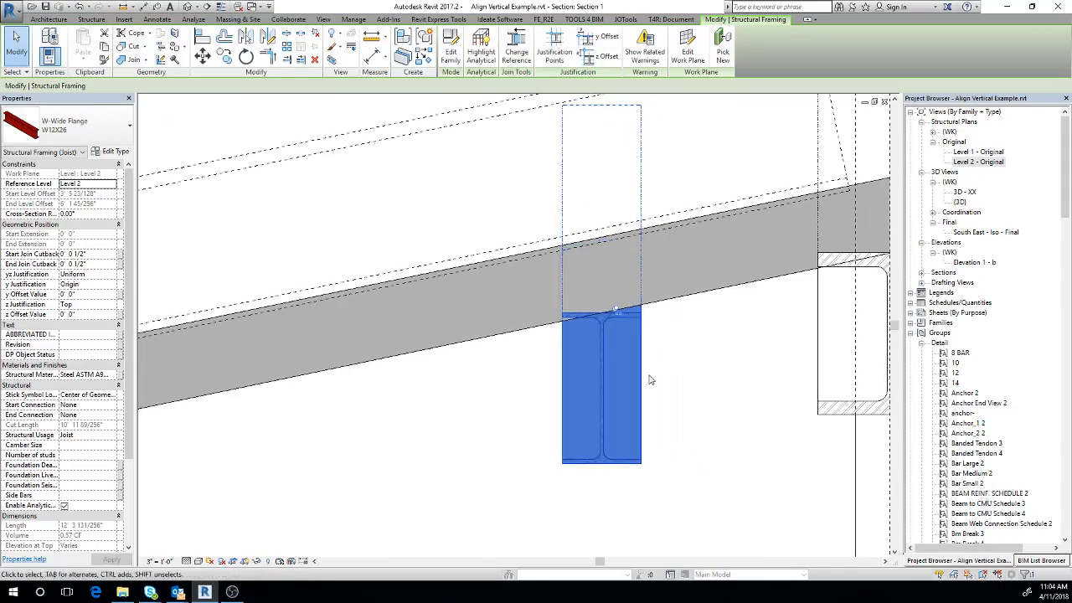
pyautogui.scroll(-2, 643, 381)
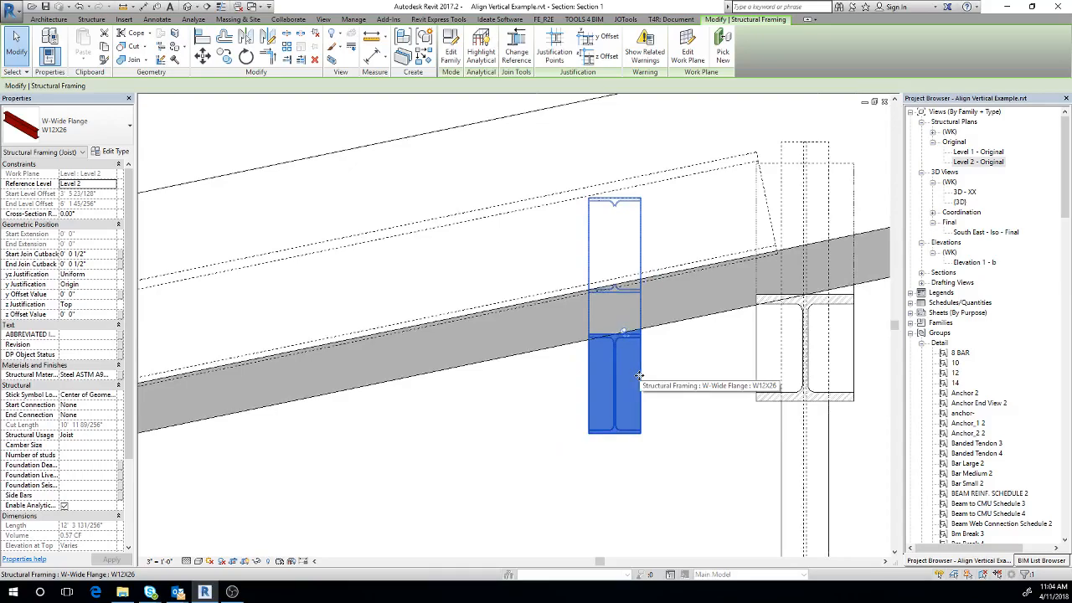
pyautogui.moveTo(621, 383); pyautogui.dragTo(590, 314, button='middle')
pyautogui.scroll(-3, 590, 314)
pyautogui.moveTo(562, 357); pyautogui.dragTo(643, 370, button='middle')
pyautogui.scroll(-1, 622, 390)
pyautogui.moveTo(532, 405)
pyautogui.mouseDown(button='middle')
pyautogui.moveTo(591, 393)
pyautogui.moveTo(517, 404)
pyautogui.mouseUp(button='middle')
pyautogui.scroll(3, 634, 374)
pyautogui.scroll(2, 659, 294)
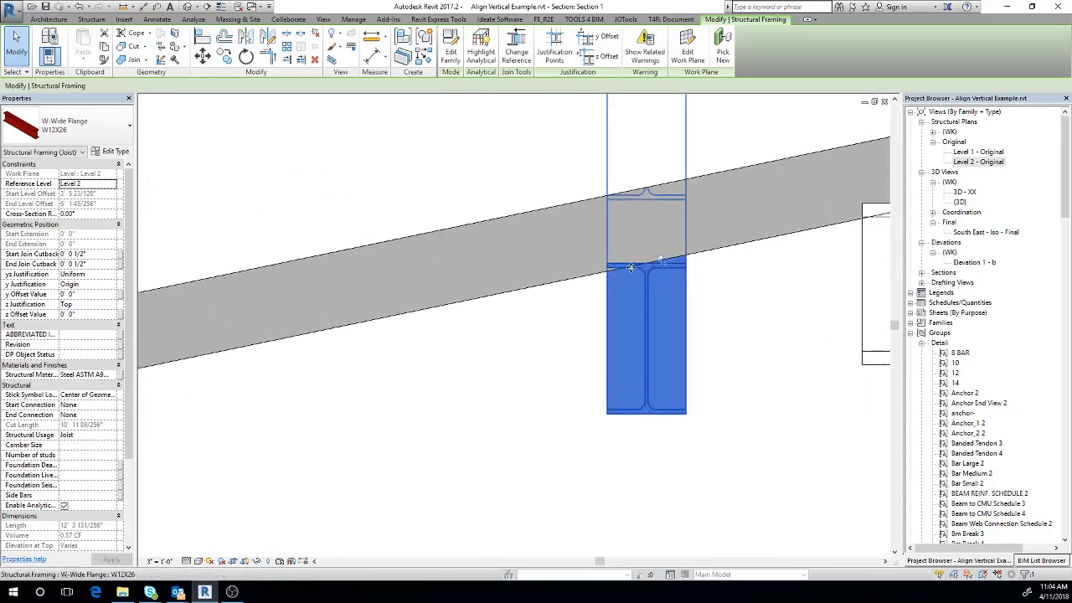
pyautogui.scroll(-6, 612, 320)
# - Select a W12X26 joist in the middle frame and examine how its top flange meets the slab's underside
pyautogui.moveTo(673, 333); pyautogui.dragTo(505, 338, button='middle')
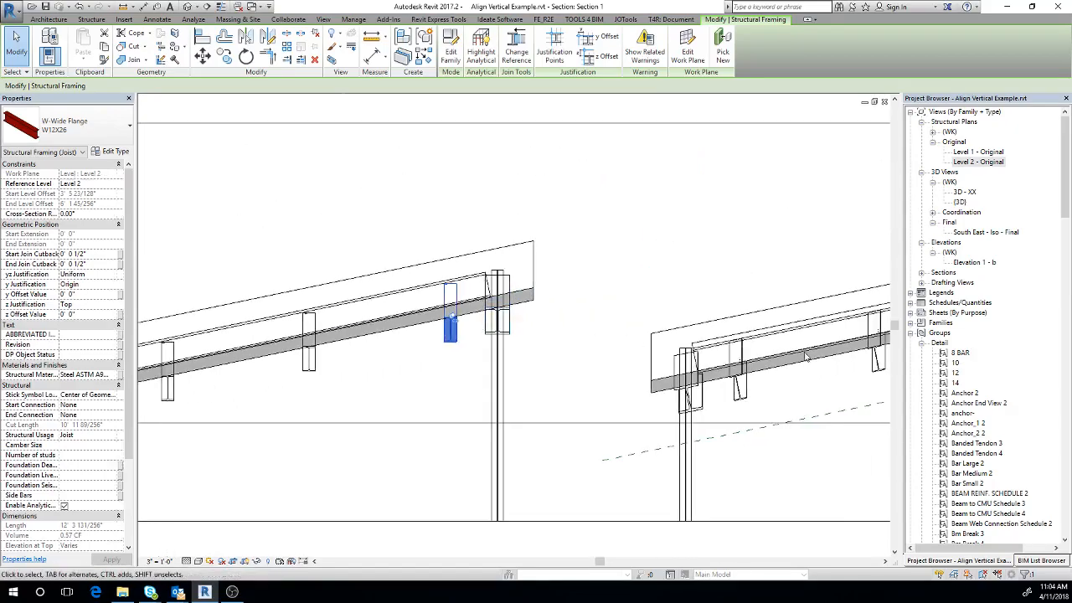
pyautogui.moveTo(888, 371); pyautogui.dragTo(609, 326, button='middle')
pyautogui.press('Escape')
pyautogui.scroll(8, 630, 339)
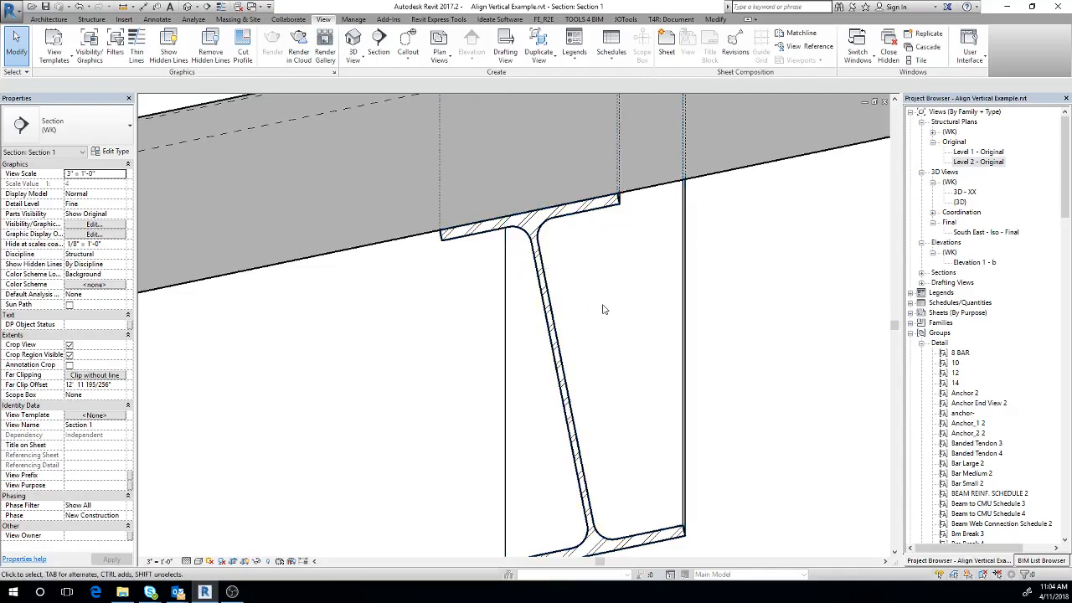
pyautogui.moveTo(610, 312); pyautogui.dragTo(582, 333, button='middle')
pyautogui.click(565, 231)
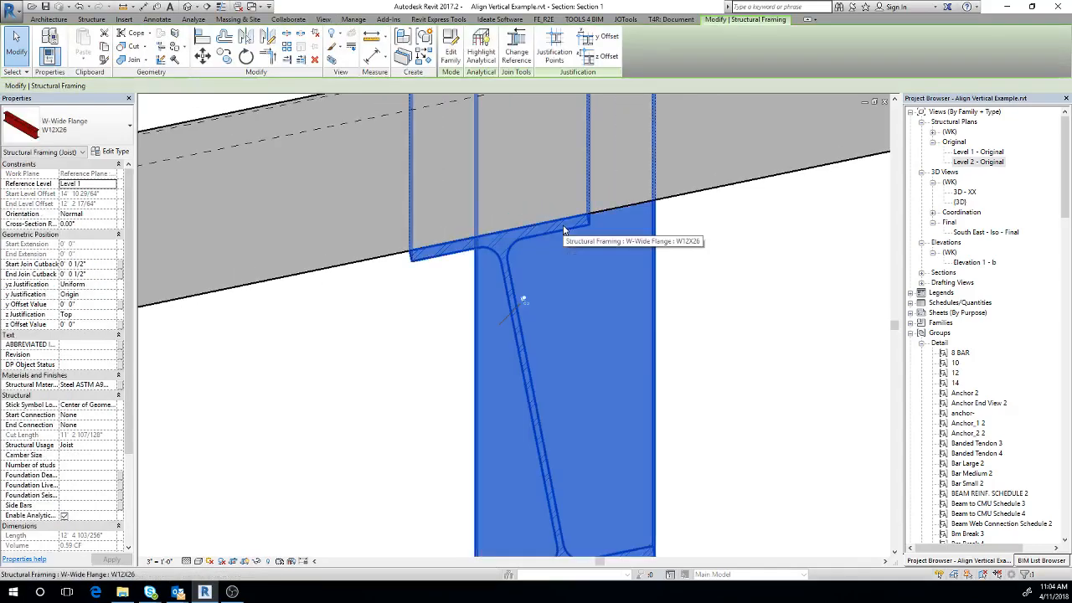
pyautogui.scroll(-2, 625, 294)
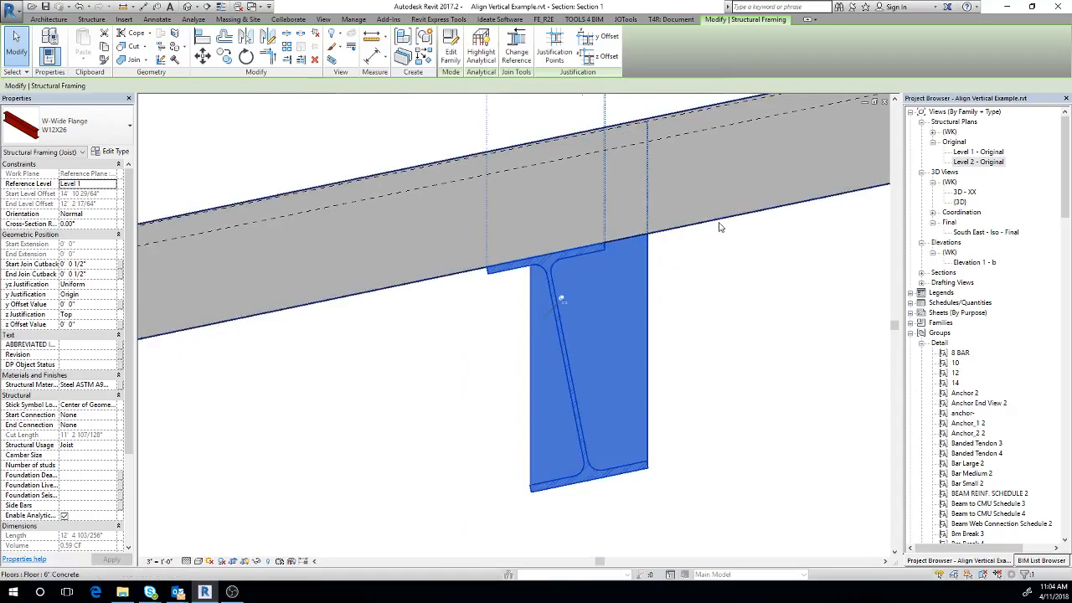
pyautogui.scroll(-3, 718, 253)
# - Select a W12X26 joist in the third frame and inspect its properties and its contact with the slab
pyautogui.moveTo(717, 254); pyautogui.dragTo(565, 321, button='middle')
pyautogui.moveTo(684, 302); pyautogui.dragTo(273, 308, button='middle')
pyautogui.scroll(-2, 576, 312)
pyautogui.moveTo(665, 363); pyautogui.dragTo(531, 377, button='middle')
pyautogui.scroll(4, 646, 305)
pyautogui.click(640, 305)
pyautogui.scroll(4, 640, 303)
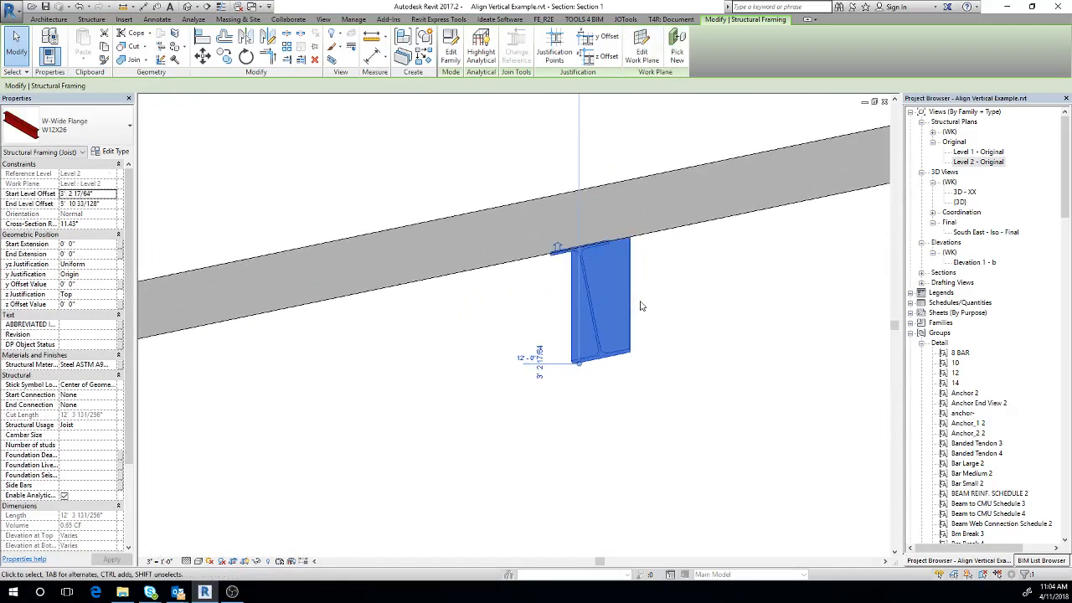
pyautogui.scroll(3, 624, 275)
pyautogui.moveTo(447, 342); pyautogui.dragTo(830, 251, button='middle')
pyautogui.moveTo(502, 334); pyautogui.dragTo(739, 324, button='middle')
pyautogui.scroll(3, 661, 312)
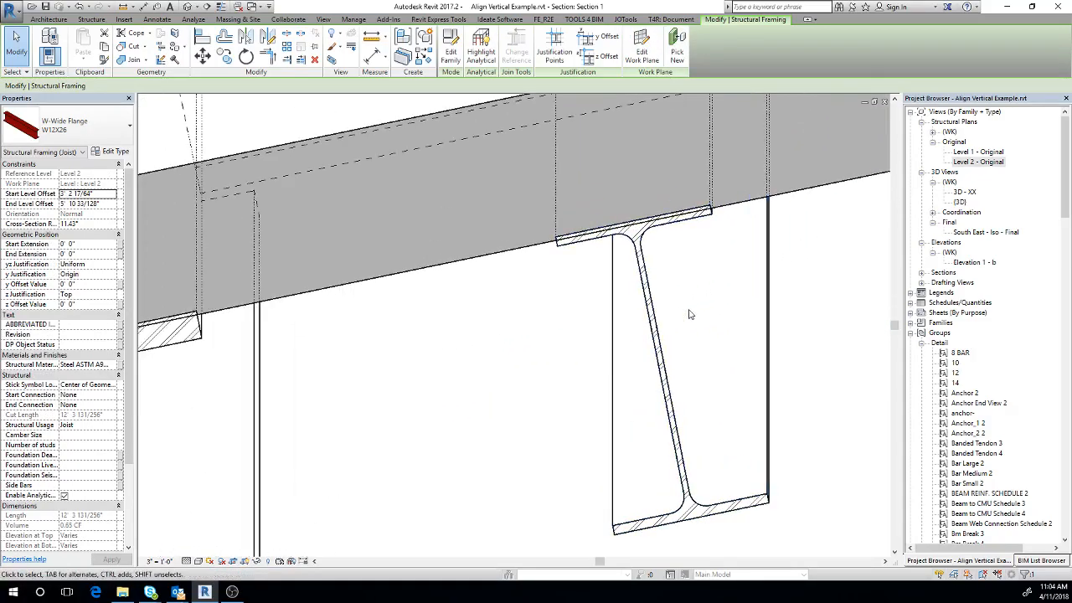
# - Compare the middle frame's joists and girder up close with those of the third frame
pyautogui.scroll(-5, 695, 313)
pyautogui.moveTo(704, 314); pyautogui.dragTo(667, 323, button='middle')
pyautogui.scroll(-2, 607, 382)
pyautogui.moveTo(607, 382); pyautogui.dragTo(875, 355, button='middle')
pyautogui.scroll(2, 469, 305)
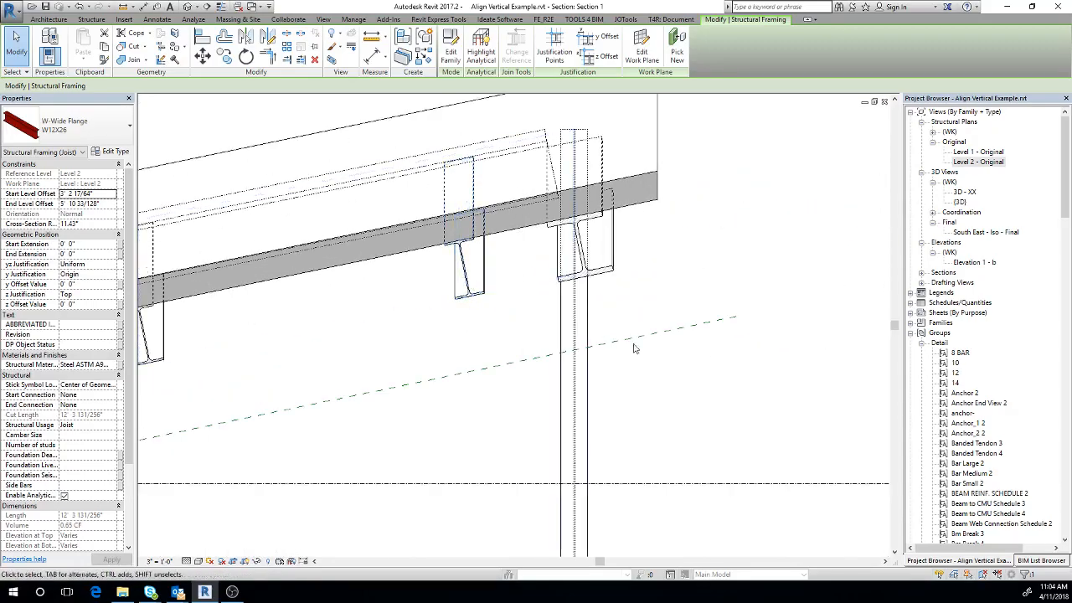
pyautogui.scroll(-3, 745, 361)
pyautogui.moveTo(773, 363); pyautogui.dragTo(287, 349, button='middle')
pyautogui.scroll(1, 725, 326)
pyautogui.scroll(5, 637, 300)
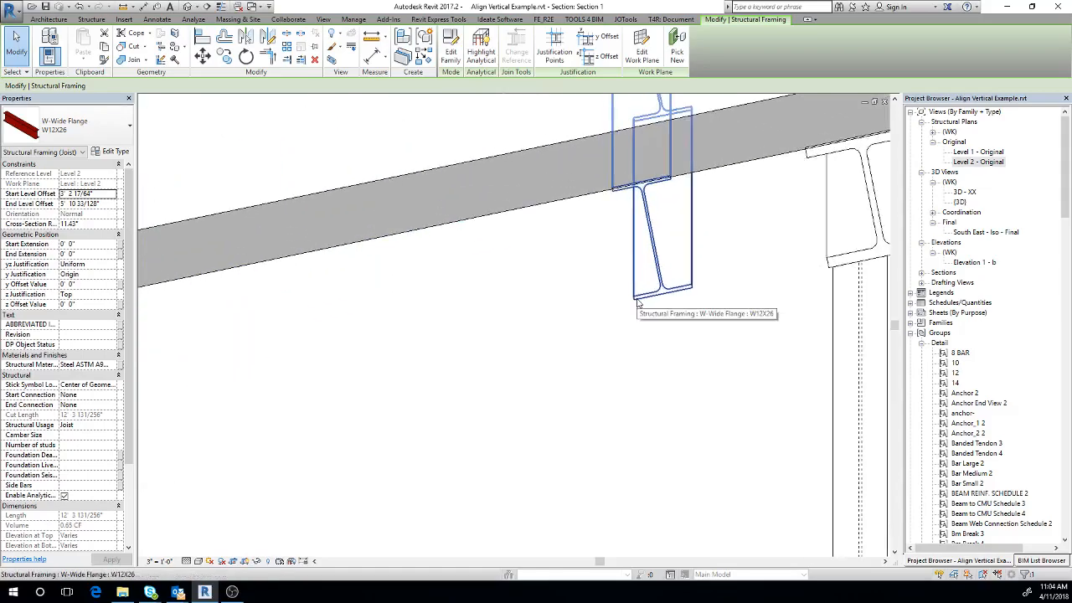
pyautogui.click(653, 333)
pyautogui.scroll(3, 653, 270)
pyautogui.moveTo(654, 270); pyautogui.dragTo(353, 421, button='middle')
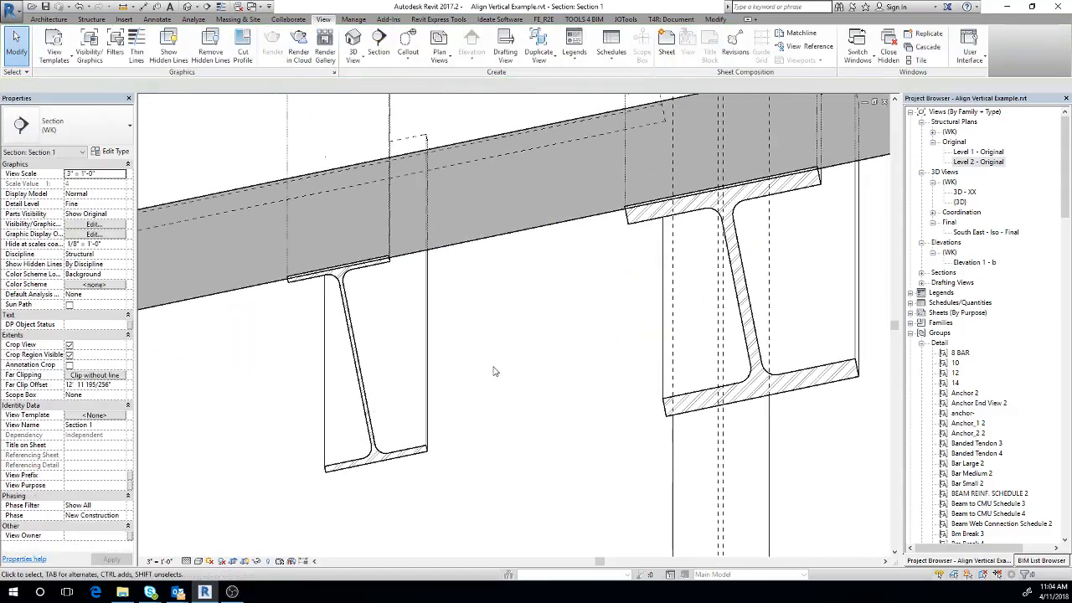
# - Inspect the cross-section rotation of the third frame's W12X120 girder and its middle W12X26 joist
pyautogui.click(848, 377)
pyautogui.scroll(-4, 362, 407)
pyautogui.scroll(-1, 361, 404)
pyautogui.moveTo(362, 408); pyautogui.dragTo(697, 246, button='middle')
pyautogui.moveTo(625, 296); pyautogui.dragTo(780, 287, button='middle')
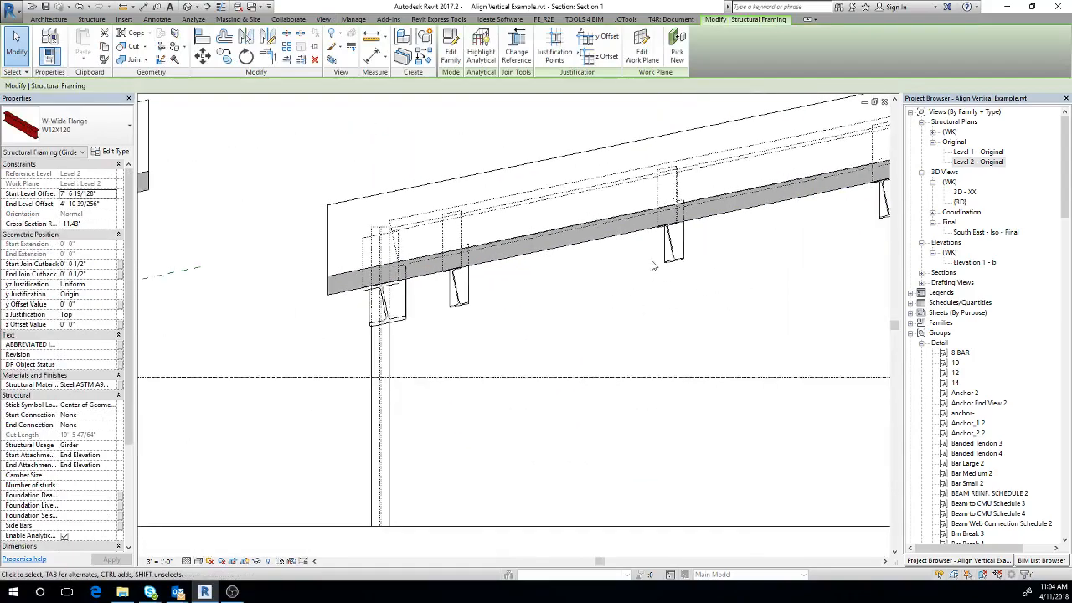
pyautogui.scroll(3, 651, 261)
pyautogui.click(675, 263)
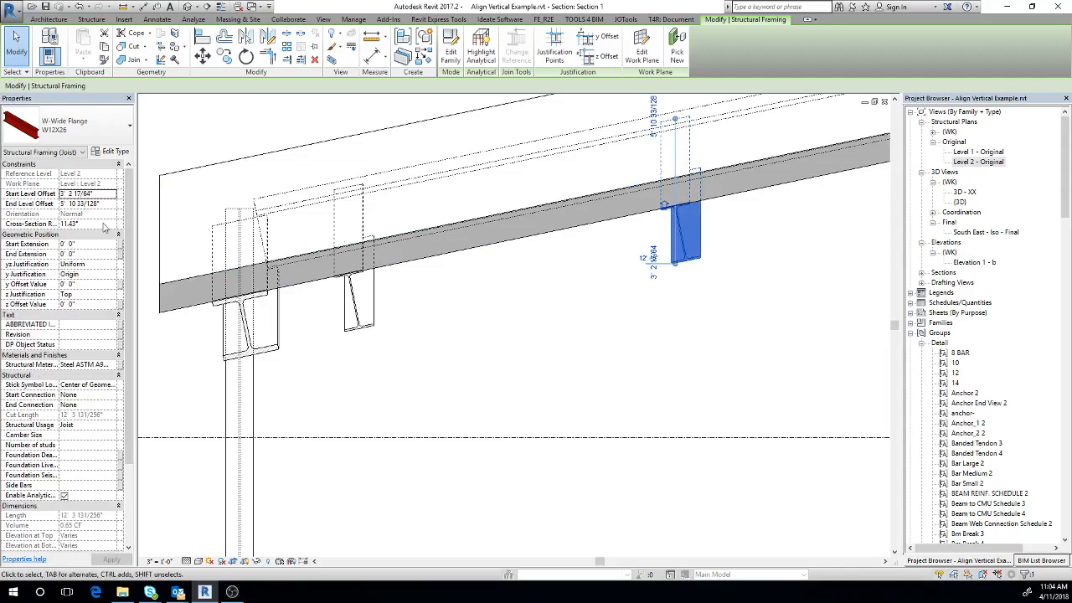
# - Compare the cross-section rotation of the middle frame's joist near the higher column with that of the third frame's first joist
pyautogui.moveTo(270, 244); pyautogui.dragTo(871, 277, button='middle')
pyautogui.scroll(-3, 536, 293)
pyautogui.scroll(1, 416, 289)
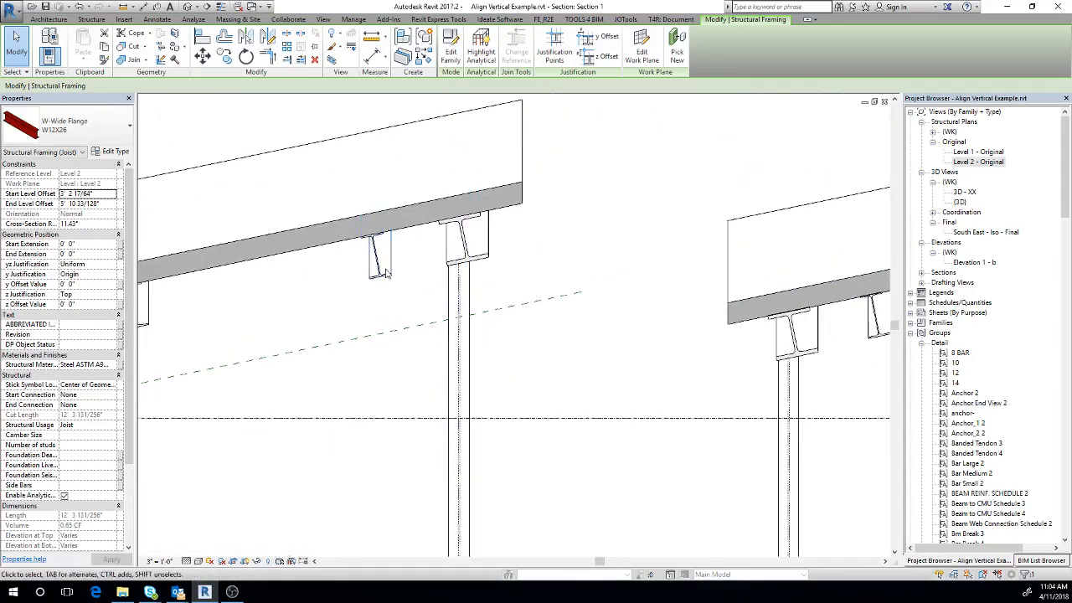
pyautogui.press('Escape')
pyautogui.press('Tab')
pyautogui.click(385, 271)
pyautogui.click(385, 269)
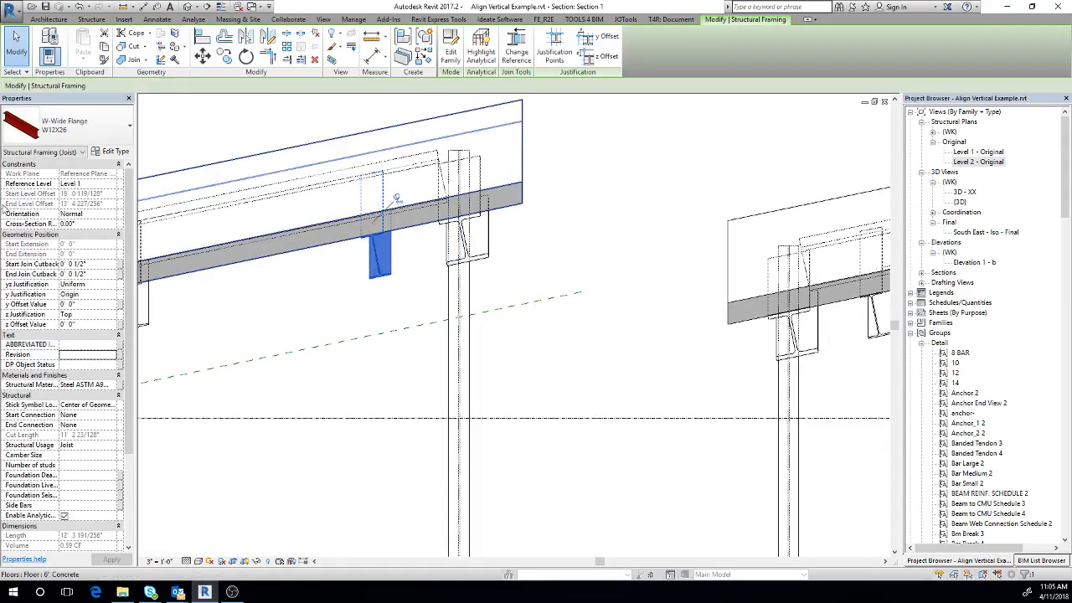
pyautogui.click(82, 224)
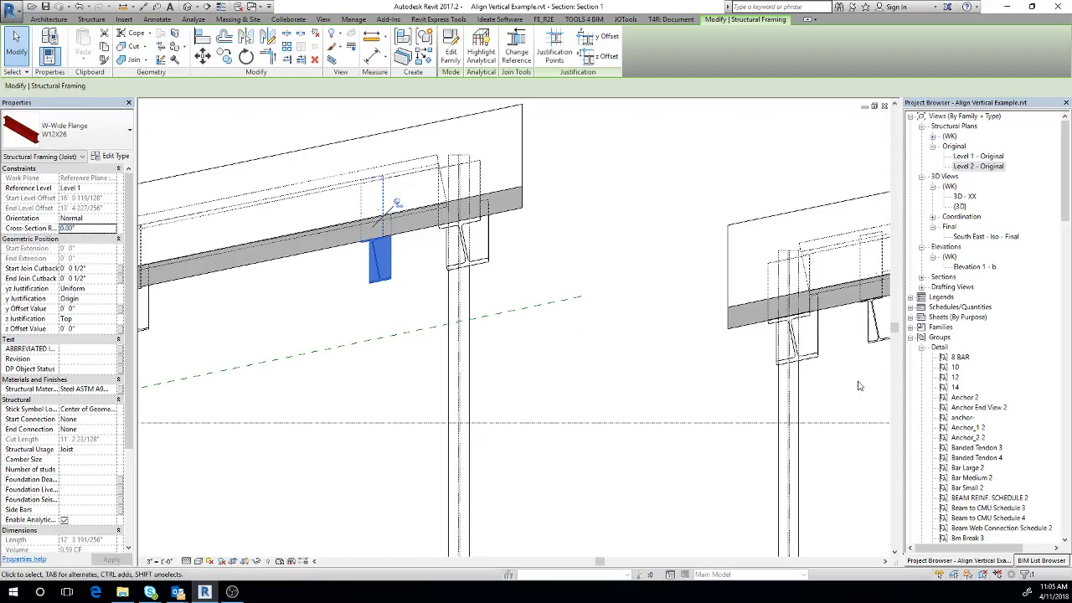
pyautogui.click(863, 382)
pyautogui.click(875, 318)
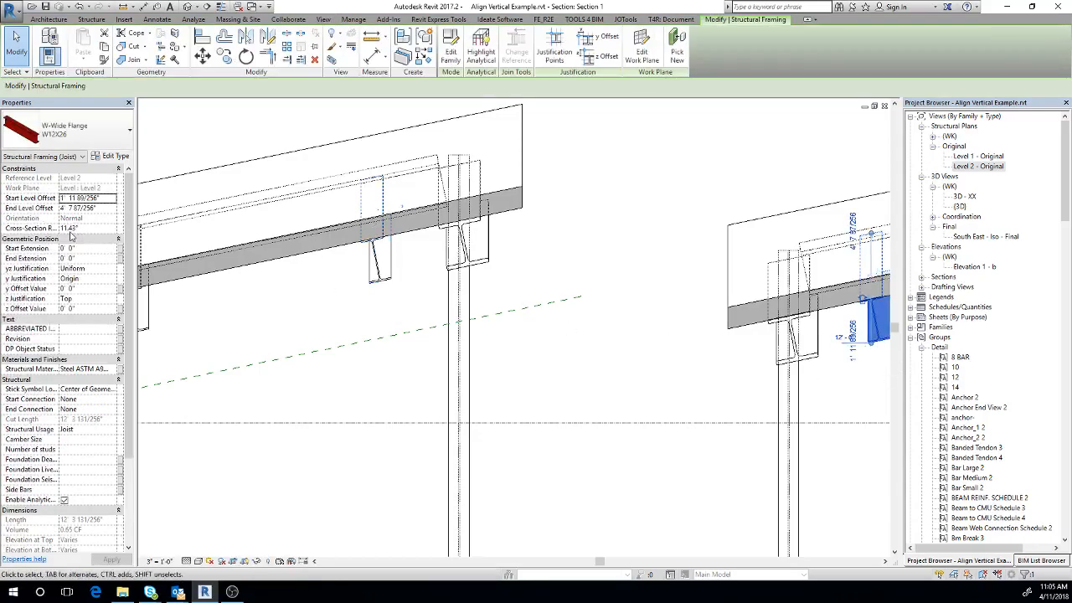
pyautogui.click(355, 318)
# - Compare the framing of all three frames side by side in the section view, along with the middle frame's reference plane
pyautogui.scroll(-3, 414, 340)
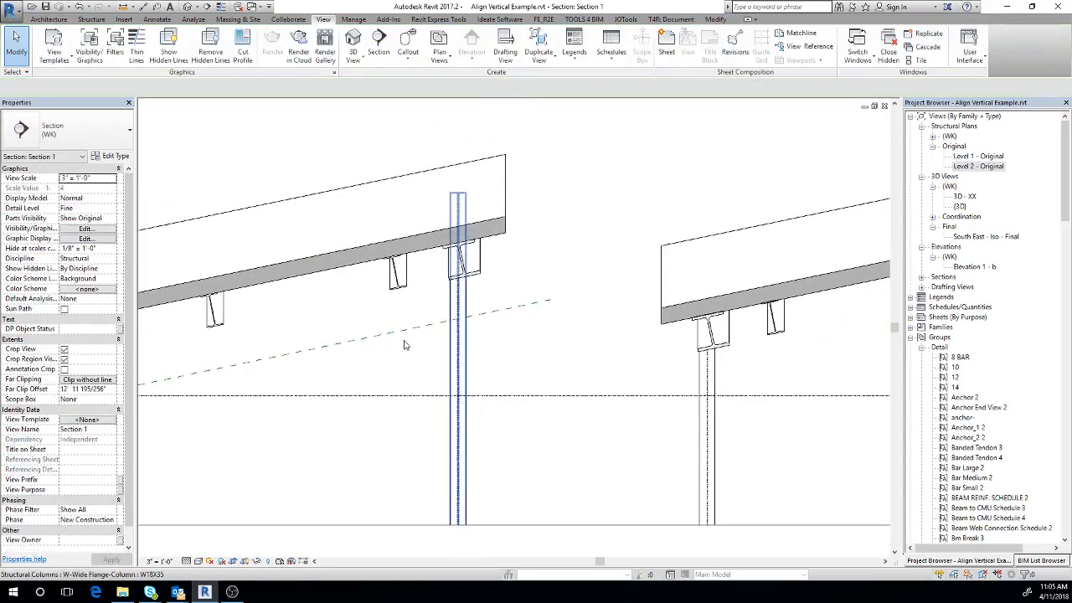
pyautogui.moveTo(390, 323); pyautogui.dragTo(455, 333, button='middle')
pyautogui.scroll(-1, 409, 318)
pyautogui.moveTo(378, 347); pyautogui.dragTo(599, 350, button='middle')
pyautogui.scroll(-5, 506, 318)
pyautogui.scroll(1, 679, 333)
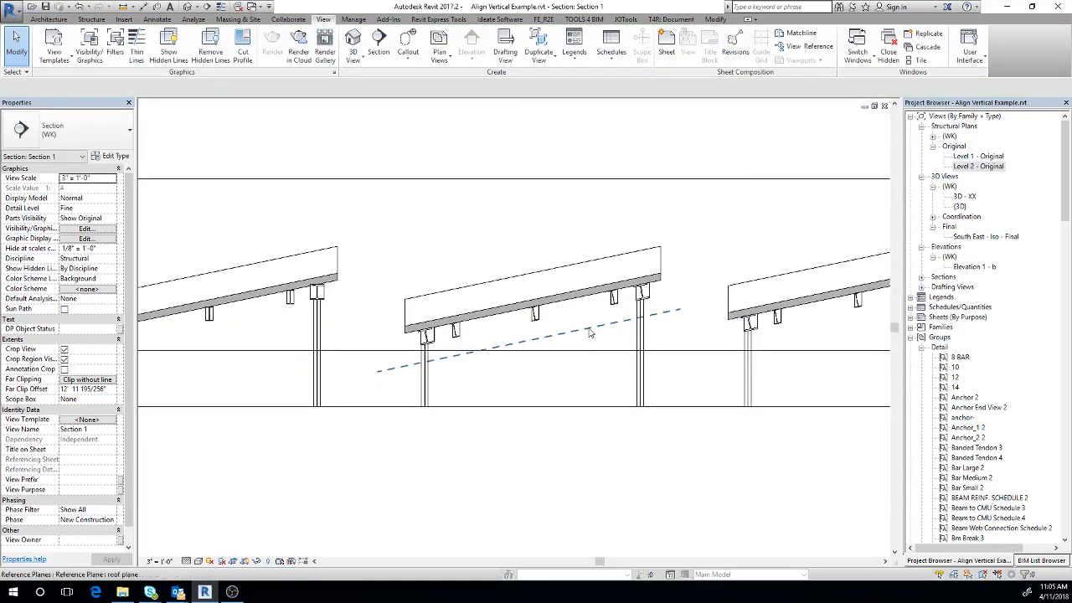
pyautogui.moveTo(462, 248); pyautogui.dragTo(492, 252, button='middle')
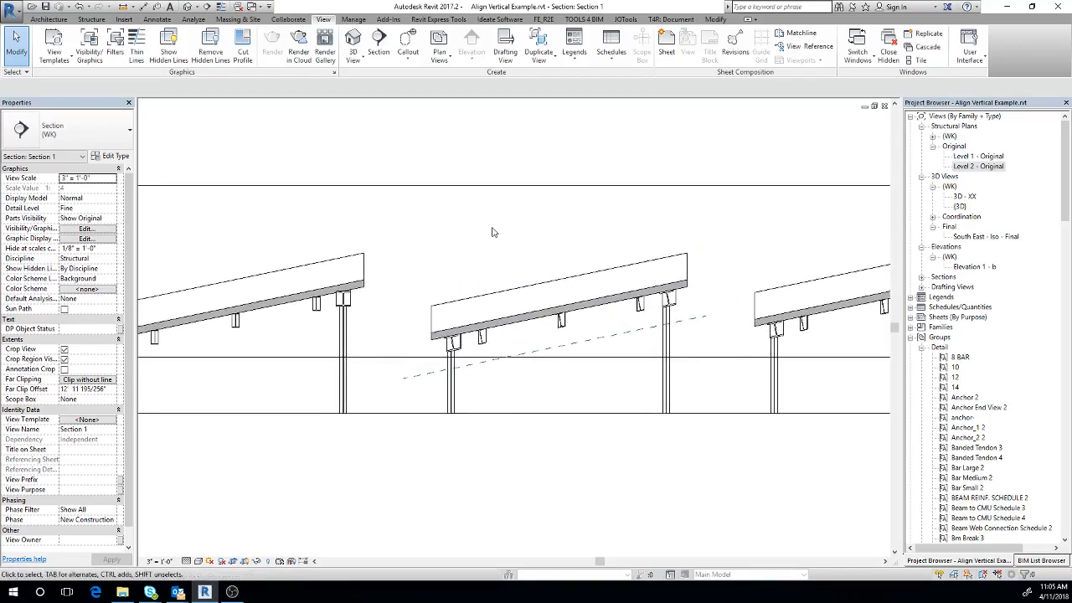
# - Open the default 3D view and examine the three finished frames from above, below and the front
pyautogui.click(189, 6)
pyautogui.scroll(-2, 490, 240)
pyautogui.keyDown('shift'); pyautogui.moveTo(491, 239); pyautogui.dragTo(591, 341, button='middle'); pyautogui.keyUp('shift')
pyautogui.keyDown('shift'); pyautogui.moveTo(505, 279); pyautogui.dragTo(505, 243, button='middle'); pyautogui.keyUp('shift')
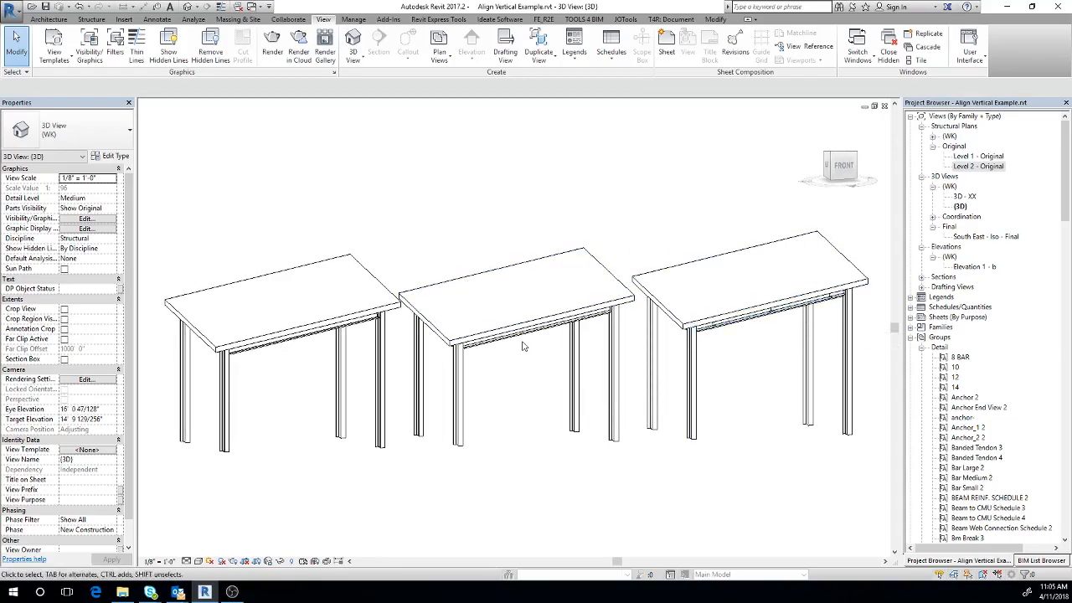
pyautogui.keyDown('shift'); pyautogui.moveTo(549, 367); pyautogui.dragTo(467, 350, button='middle'); pyautogui.keyUp('shift')
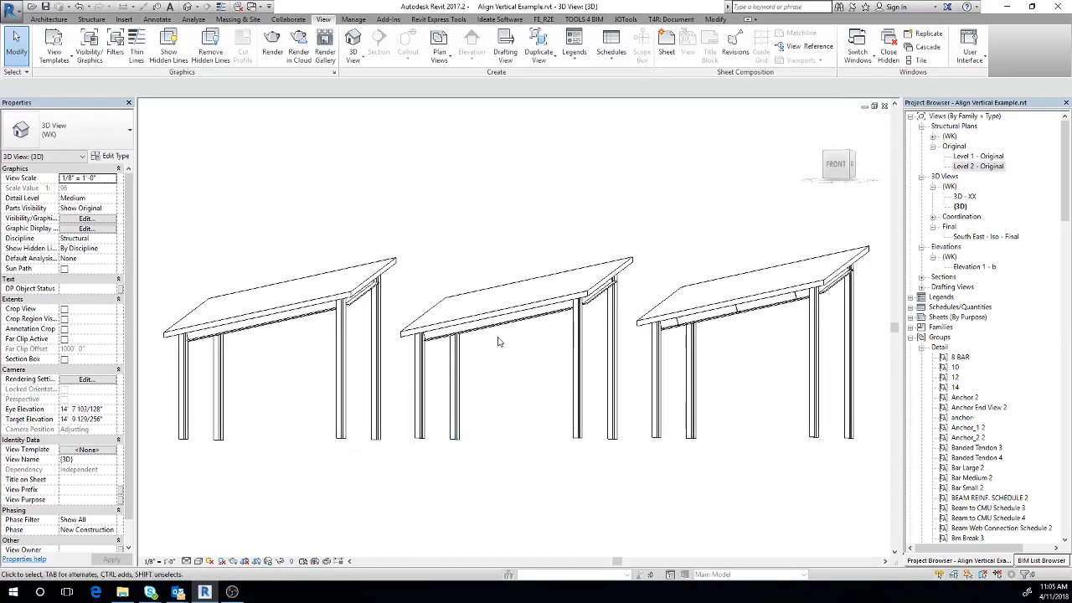
pyautogui.keyDown('shift'); pyautogui.moveTo(455, 214); pyautogui.dragTo(507, 305, button='middle'); pyautogui.keyUp('shift')
pyautogui.moveTo(494, 207); pyautogui.dragTo(552, 232, button='middle')
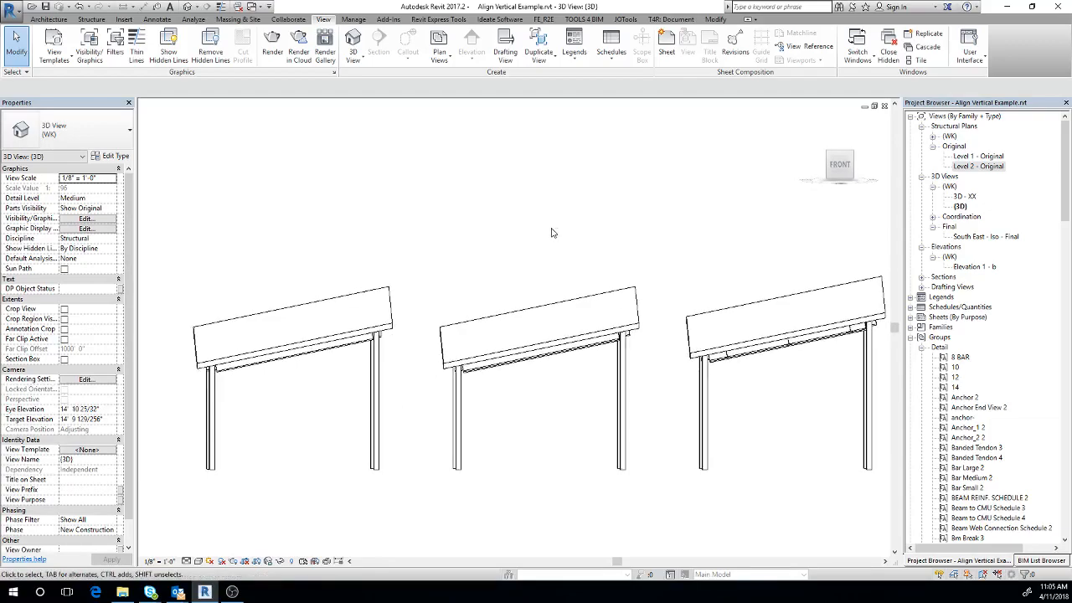